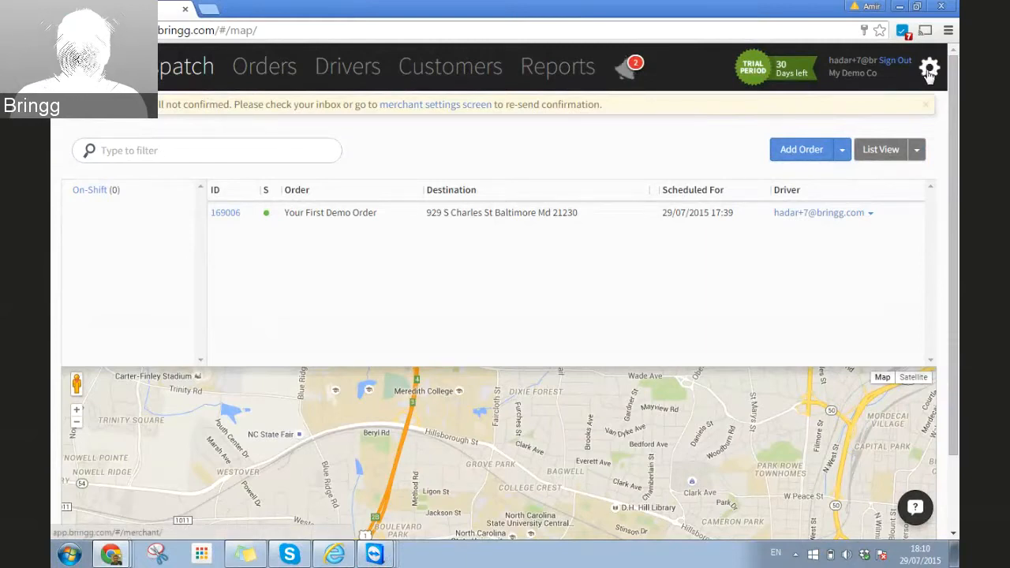
Step: Open the Merchant Profile settings and scroll down through the company details
click(929, 71)
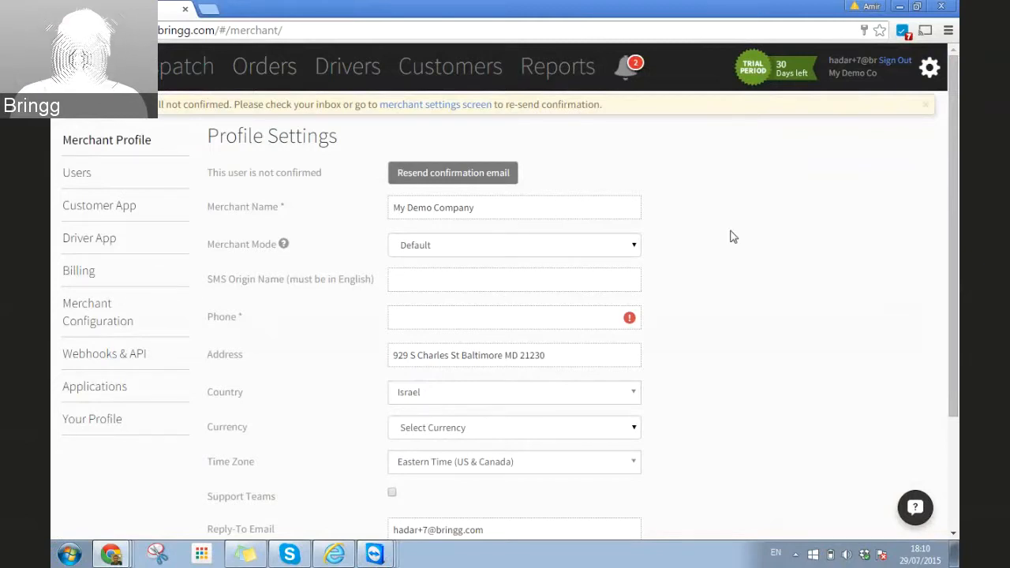
scroll(733, 237, down, 1)
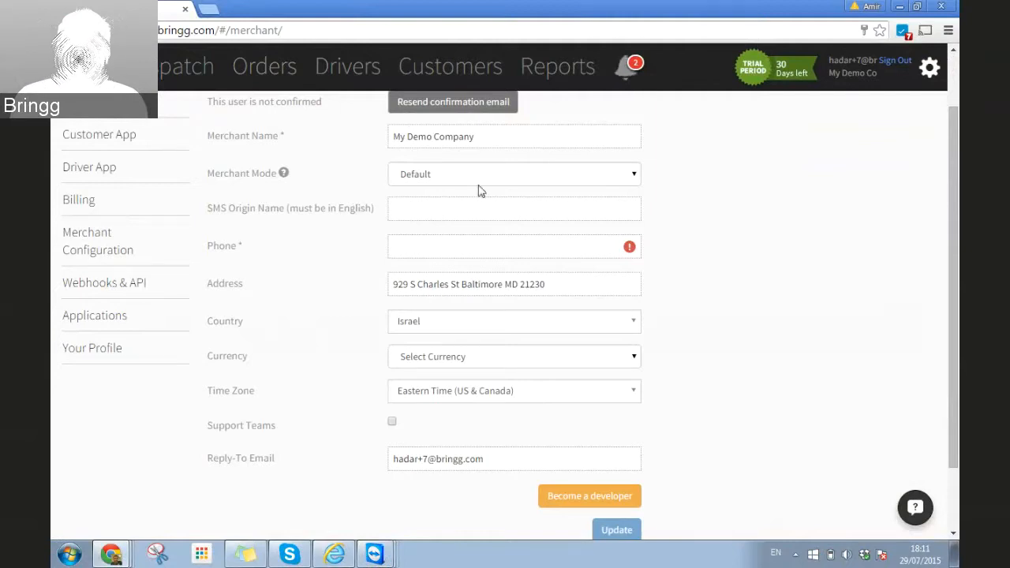
click(634, 177)
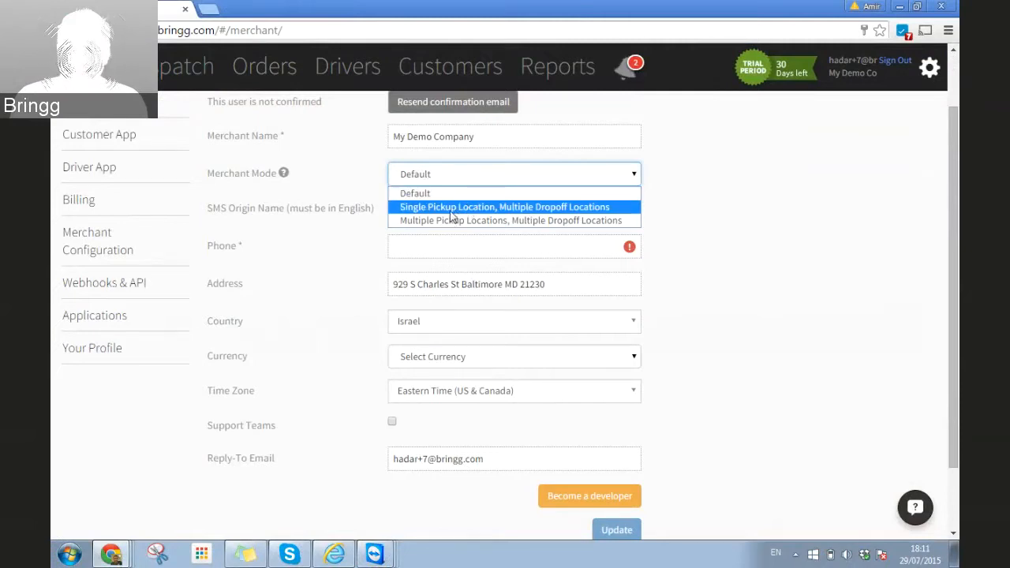
click(426, 197)
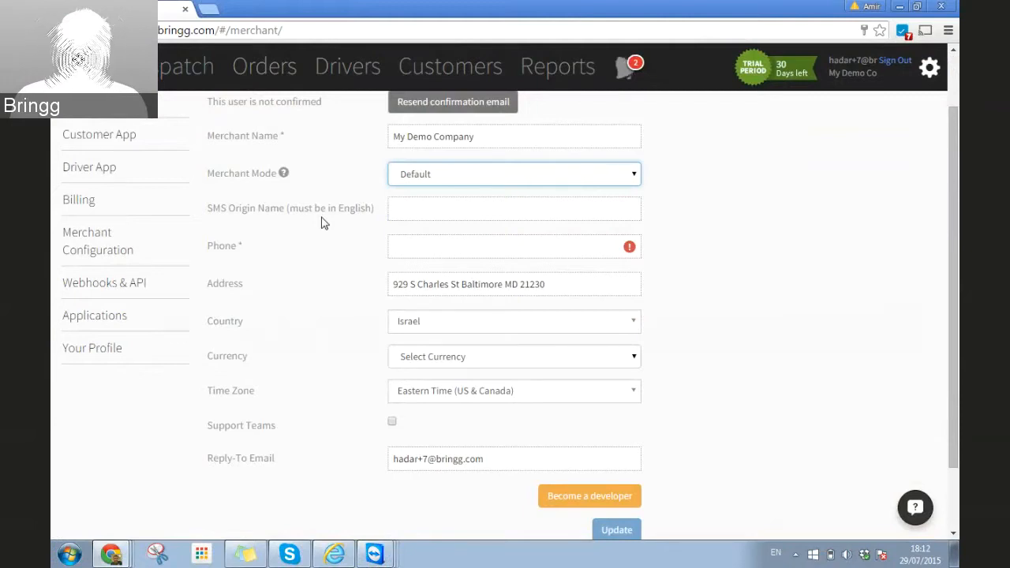
Step: Enter 'My Demo Company' as the merchant's SMS origin name
click(403, 210)
text(My)
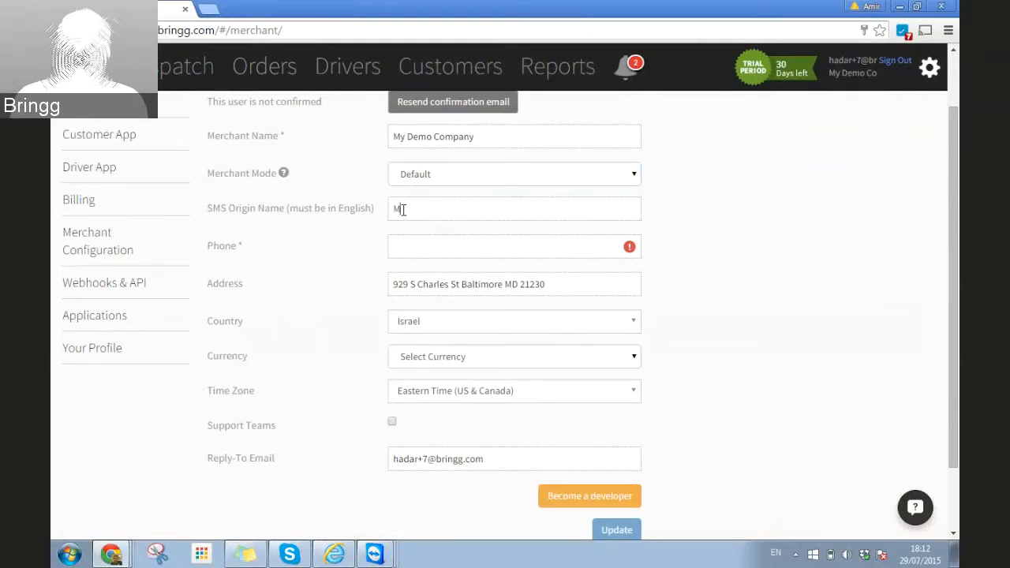
text( De)
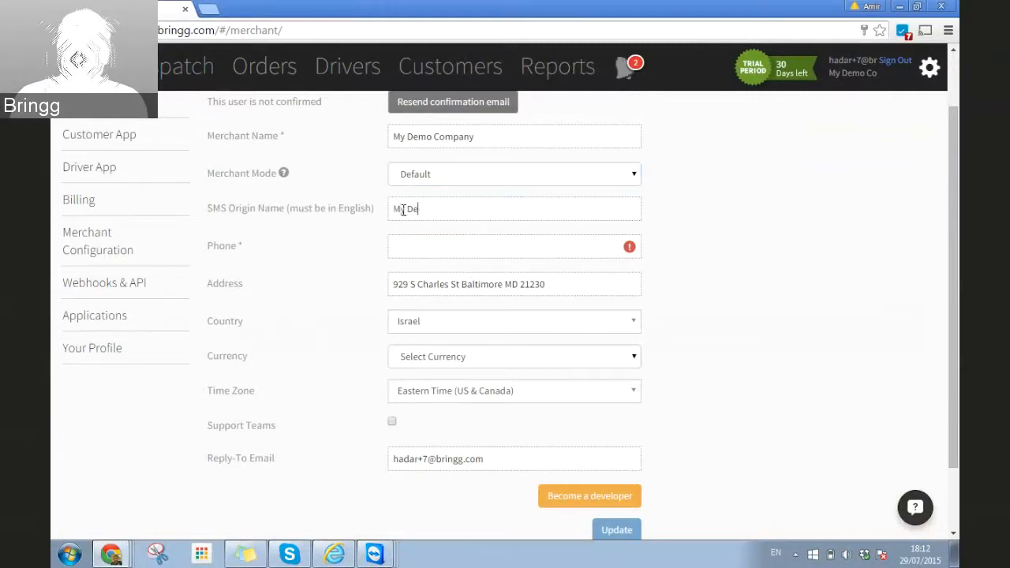
text(mo Company)
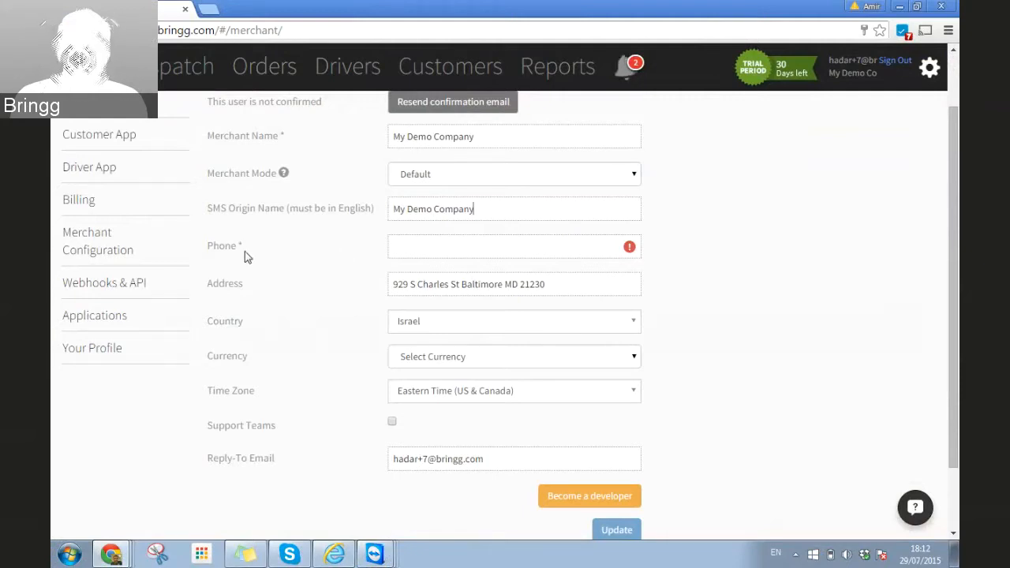
click(399, 246)
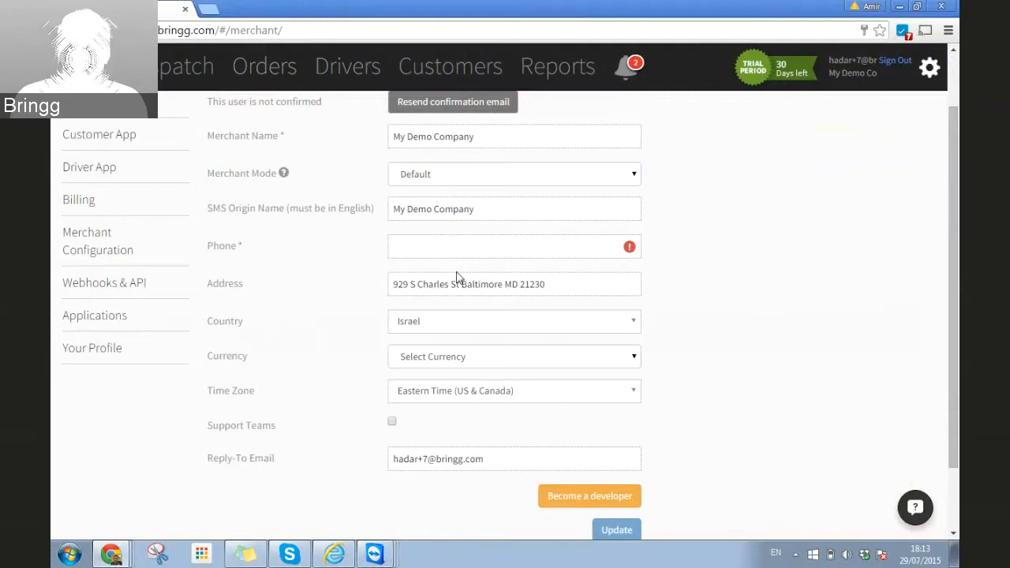
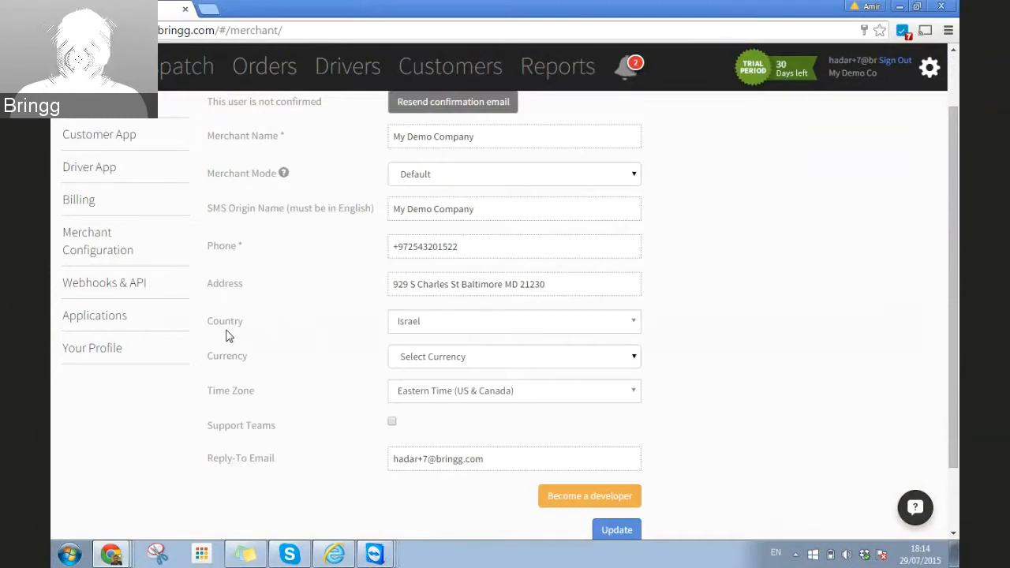
Step: Change the merchant's country from Israel to United States
click(614, 329)
text(unite)
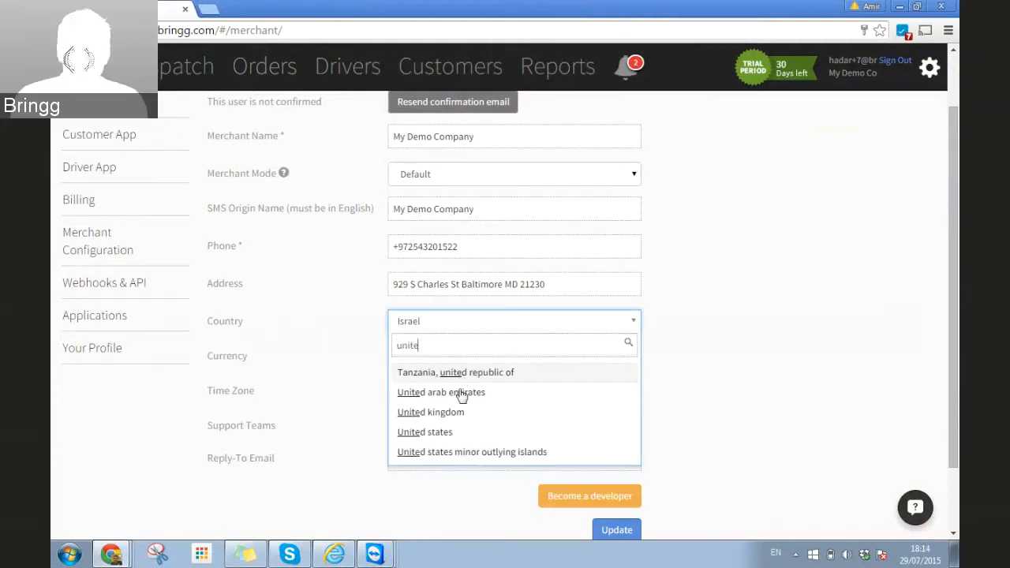
click(440, 434)
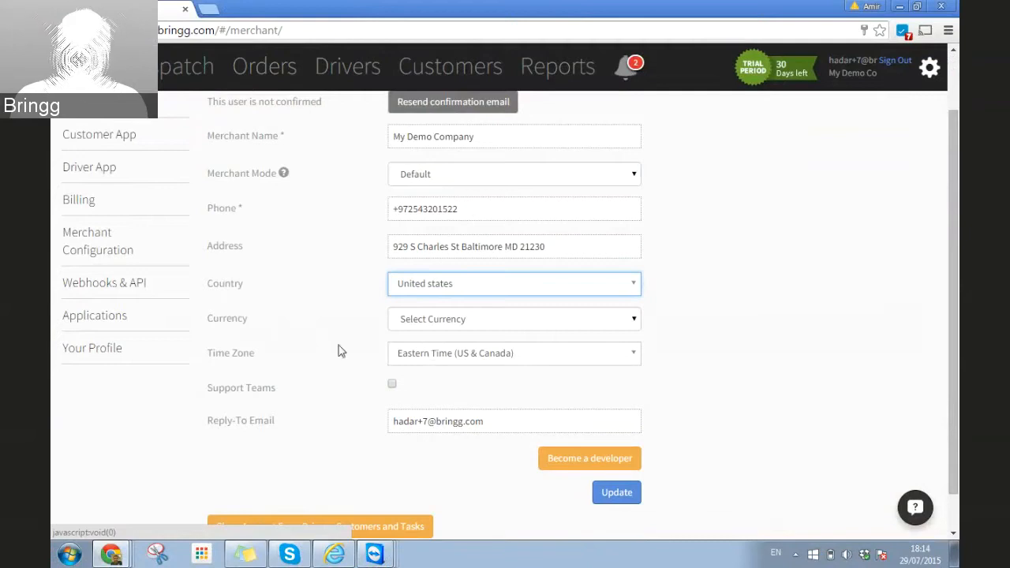
Step: Save the merchant profile with the currency left unset, then go to Drivers
click(456, 325)
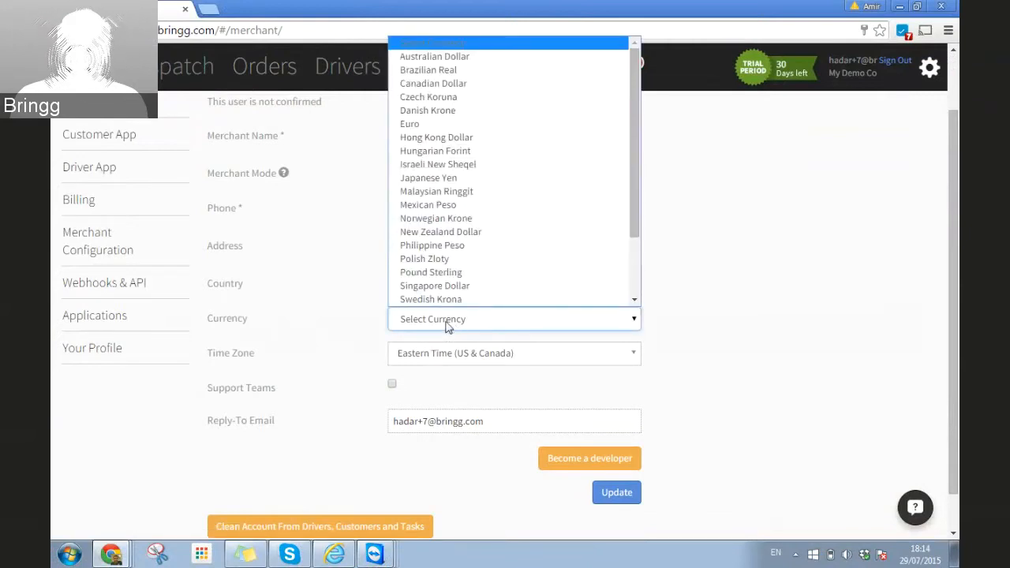
click(446, 323)
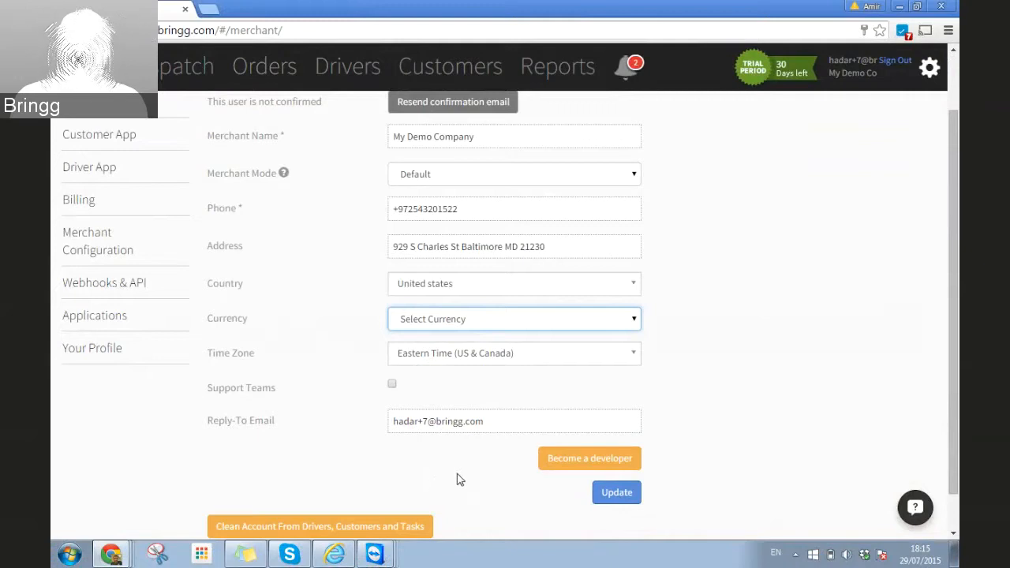
click(622, 503)
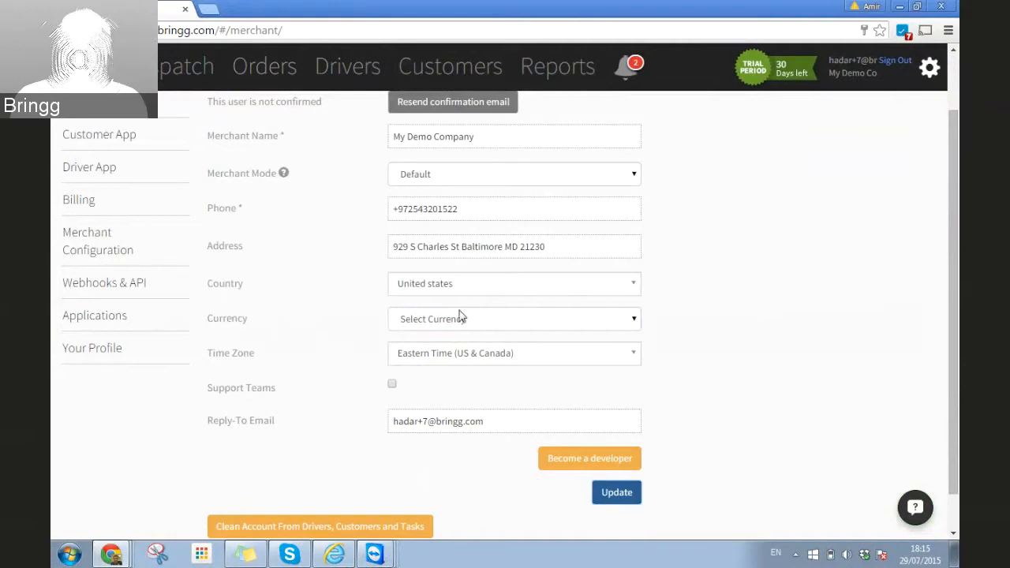
click(345, 69)
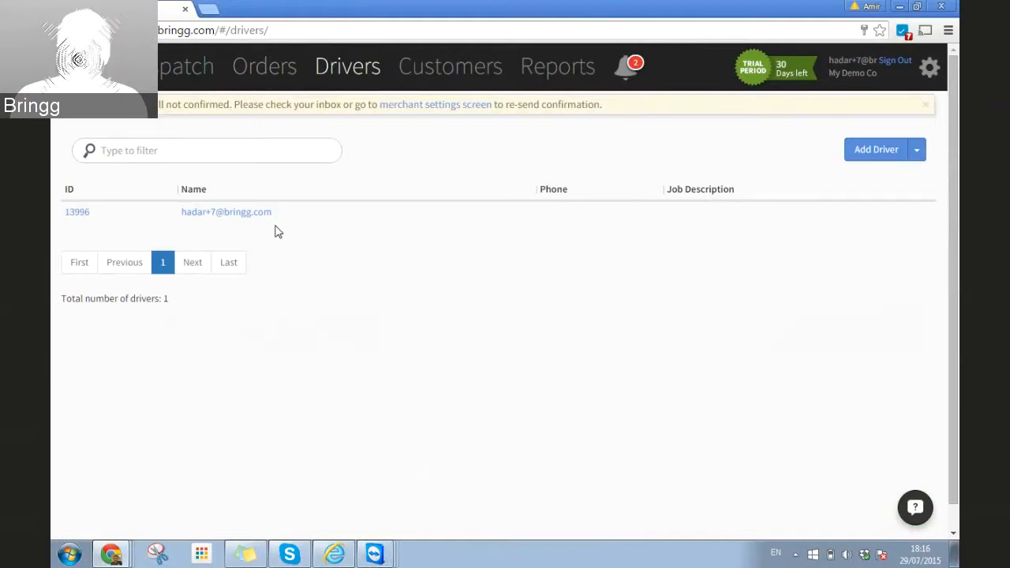
Step: Replace the driver's e-mail-address name with their first name in the driver profile
click(202, 213)
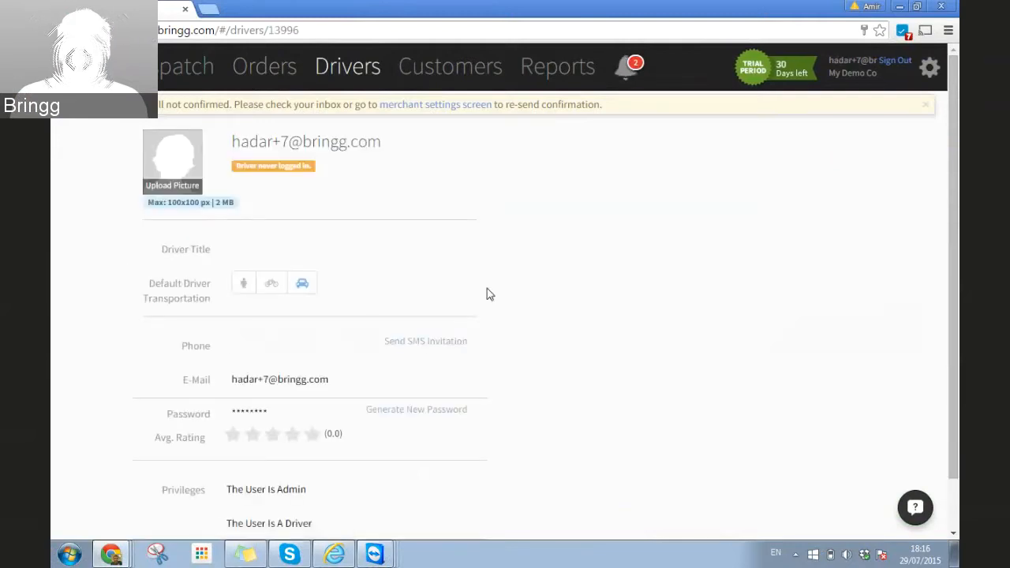
scroll(487, 288, down, 2)
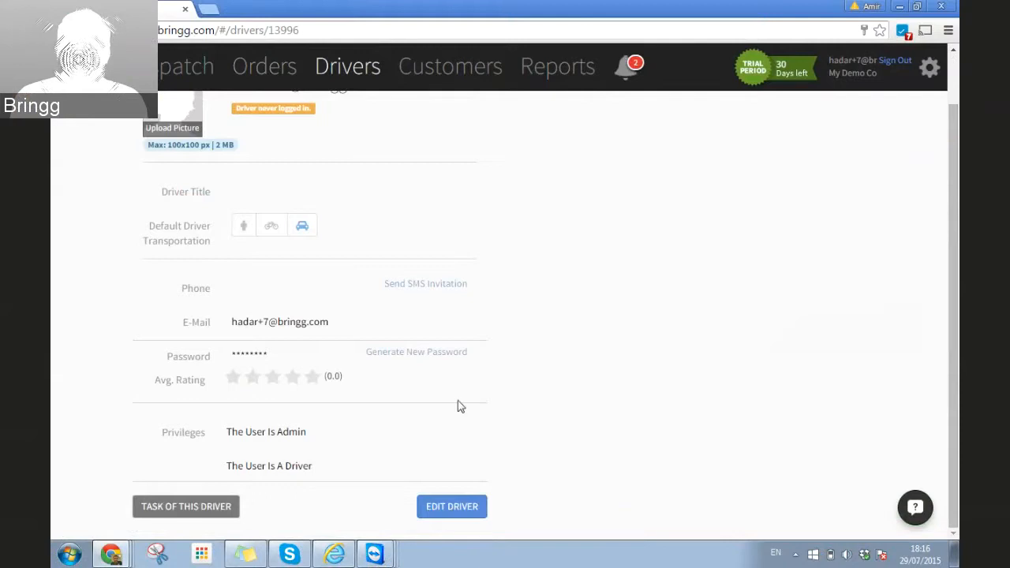
click(446, 513)
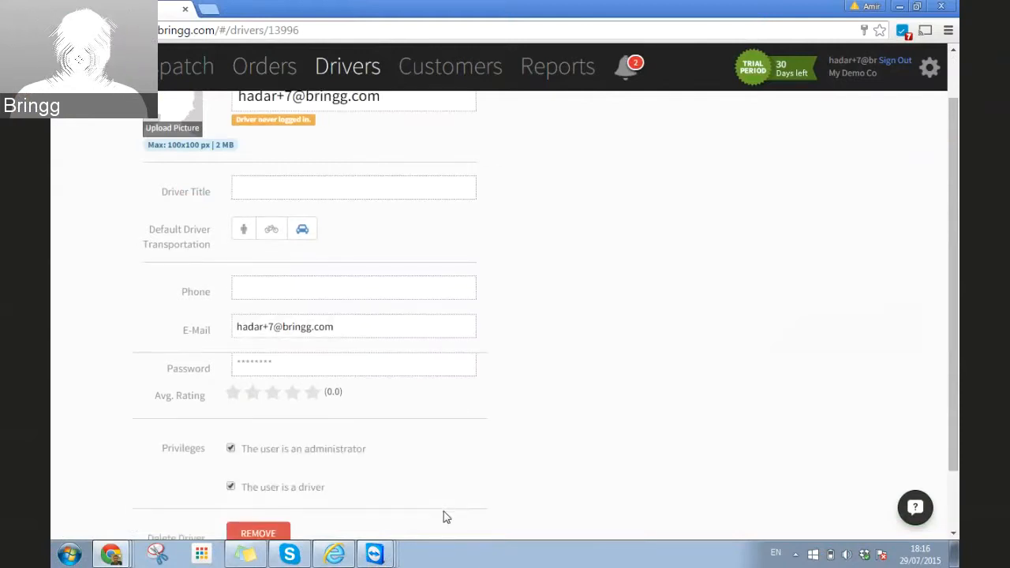
scroll(517, 386, up, 1)
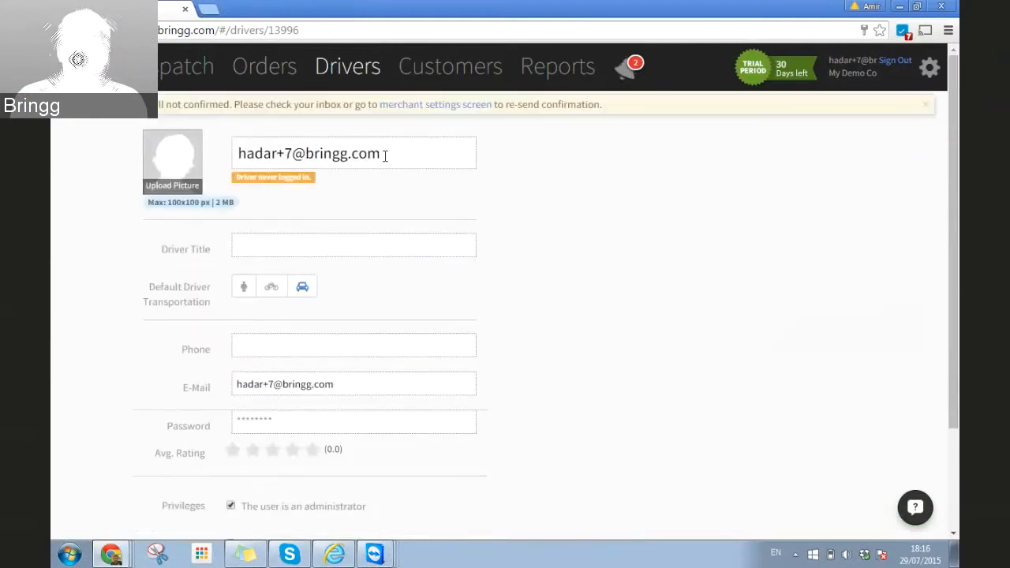
drag(387, 153, 219, 153)
text(H)
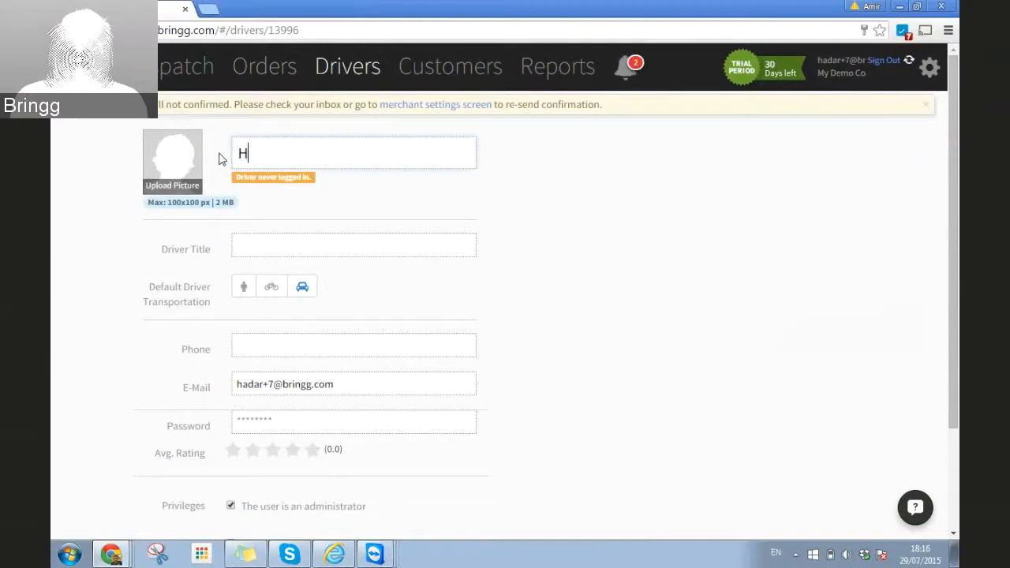
text(a)
key(Return)
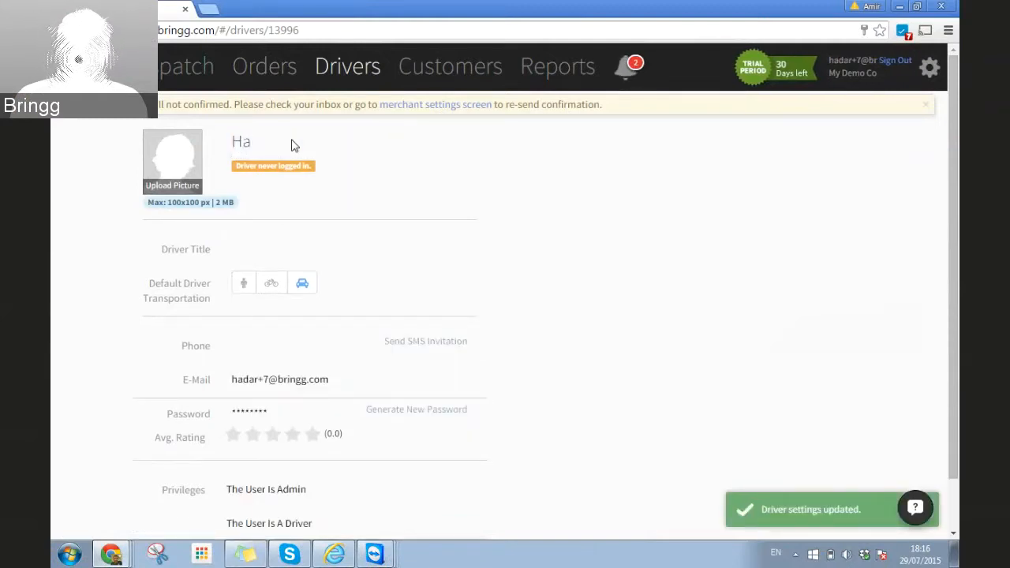
scroll(371, 340, down, 1)
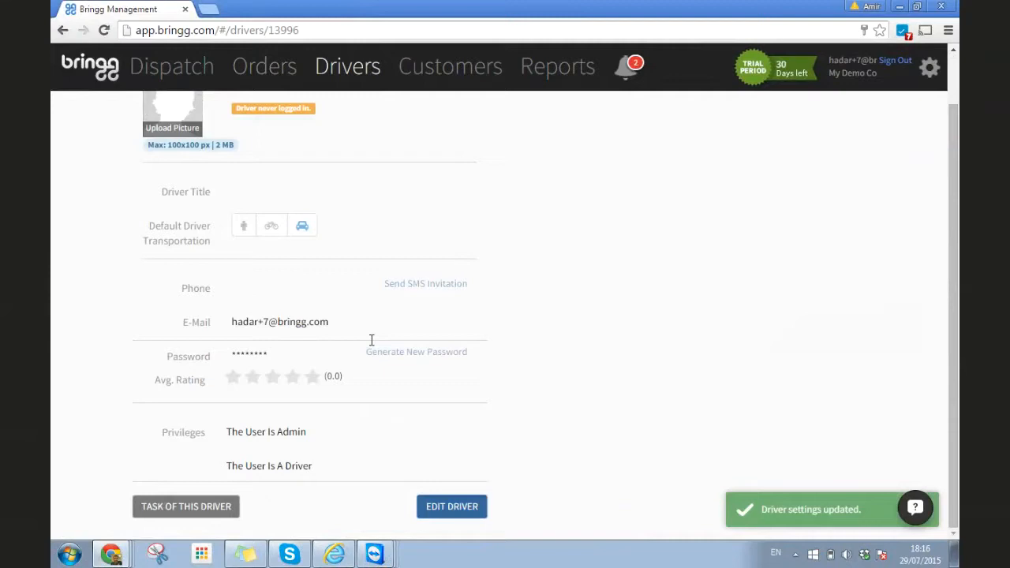
click(451, 507)
scroll(363, 247, up, 1)
click(278, 161)
text(dar)
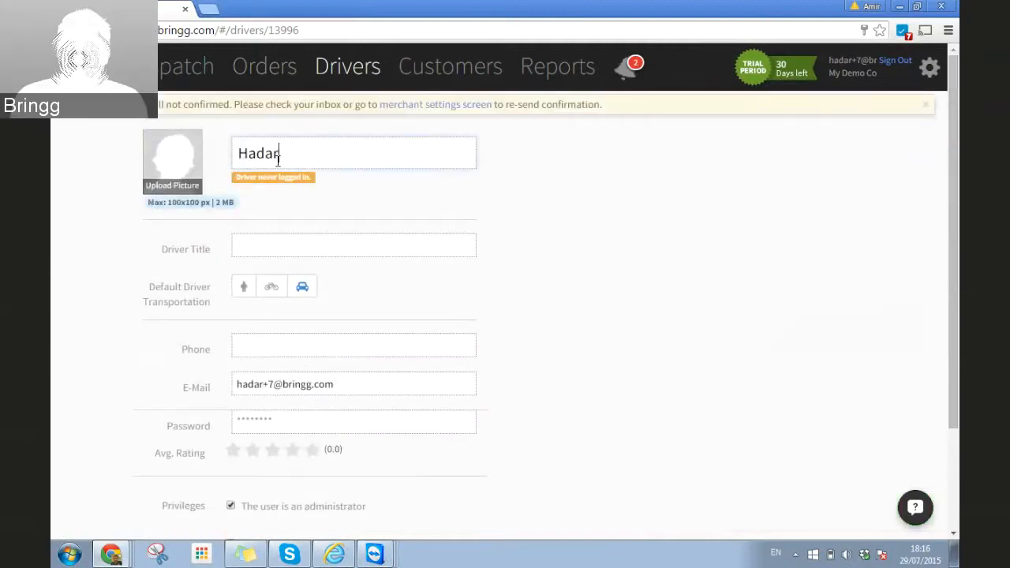
click(250, 249)
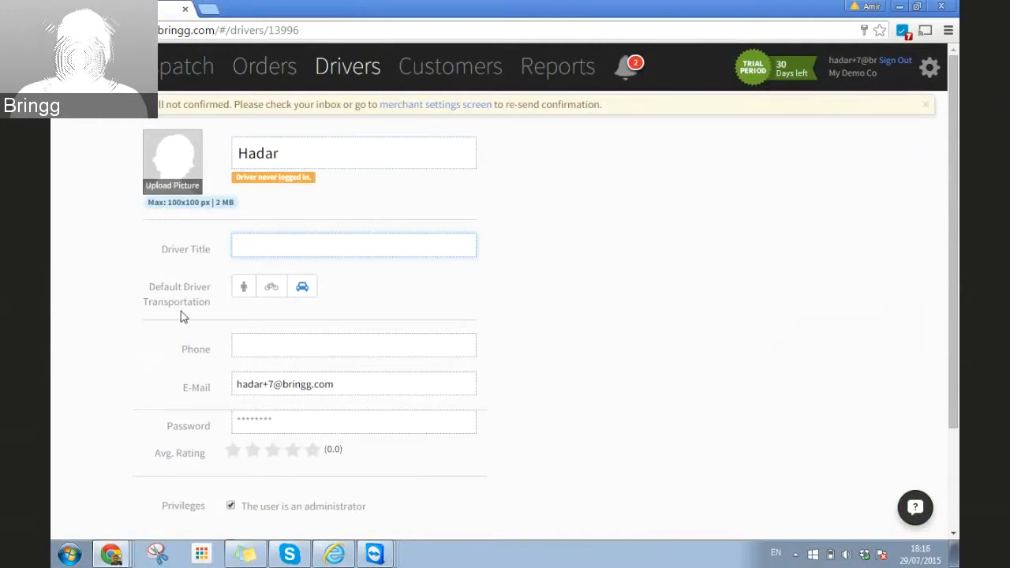
click(271, 296)
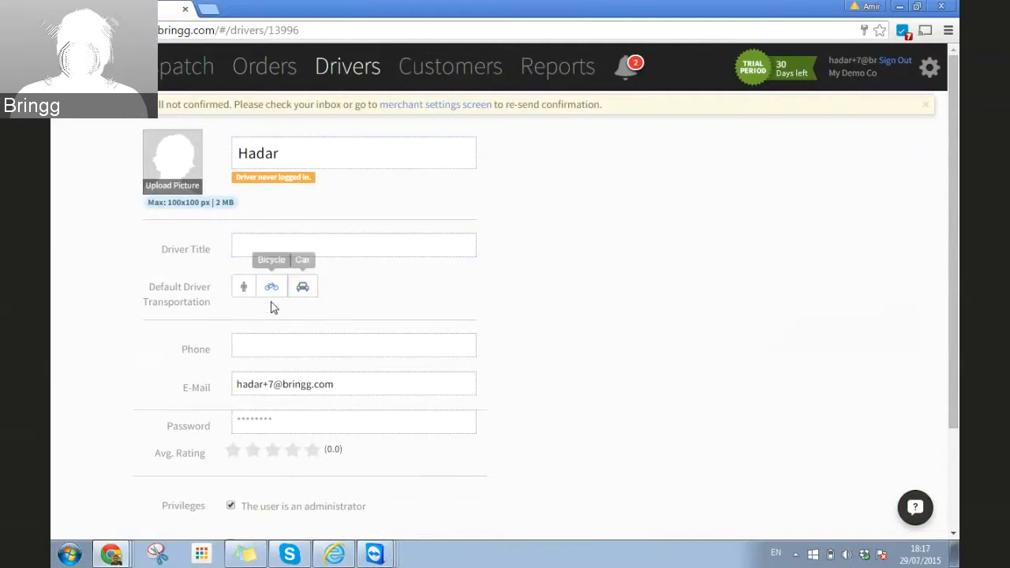
click(301, 291)
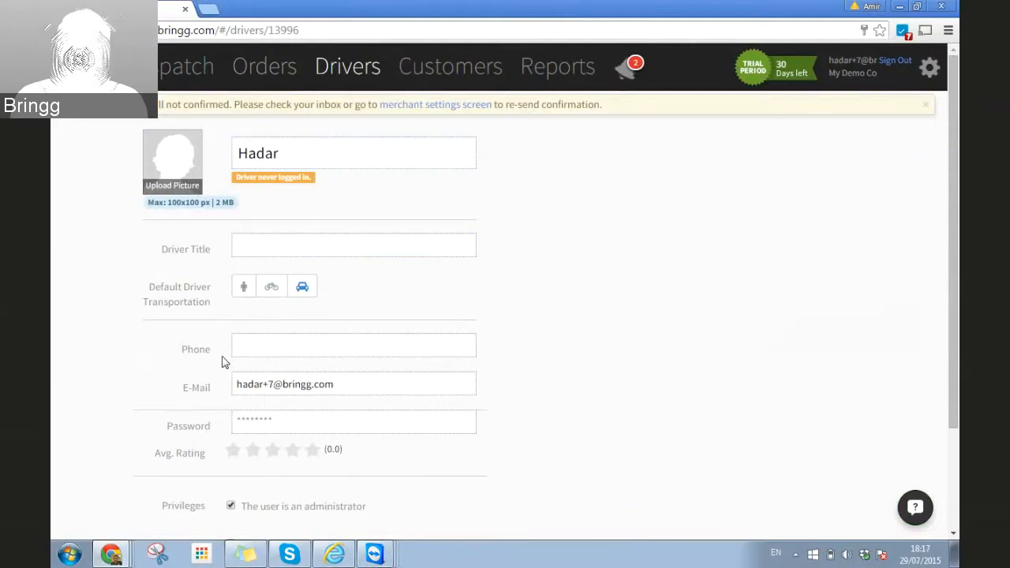
scroll(119, 338, down, 3)
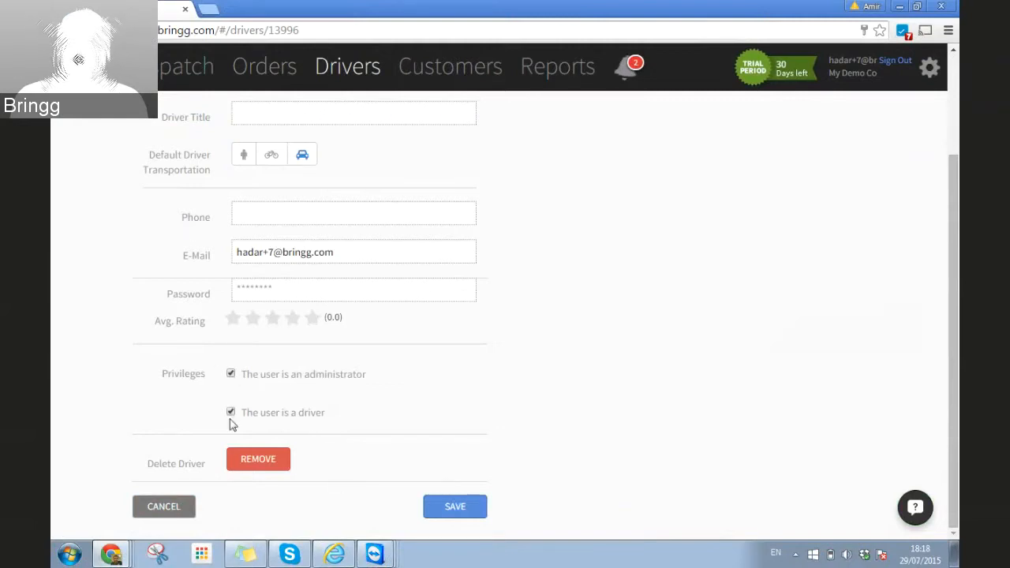
click(453, 509)
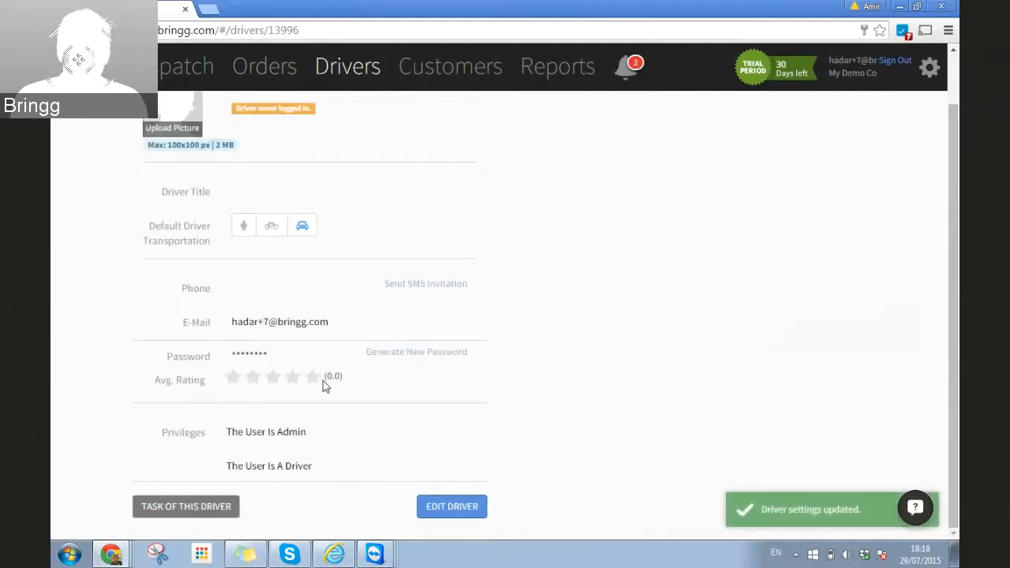
scroll(324, 391, up, 1)
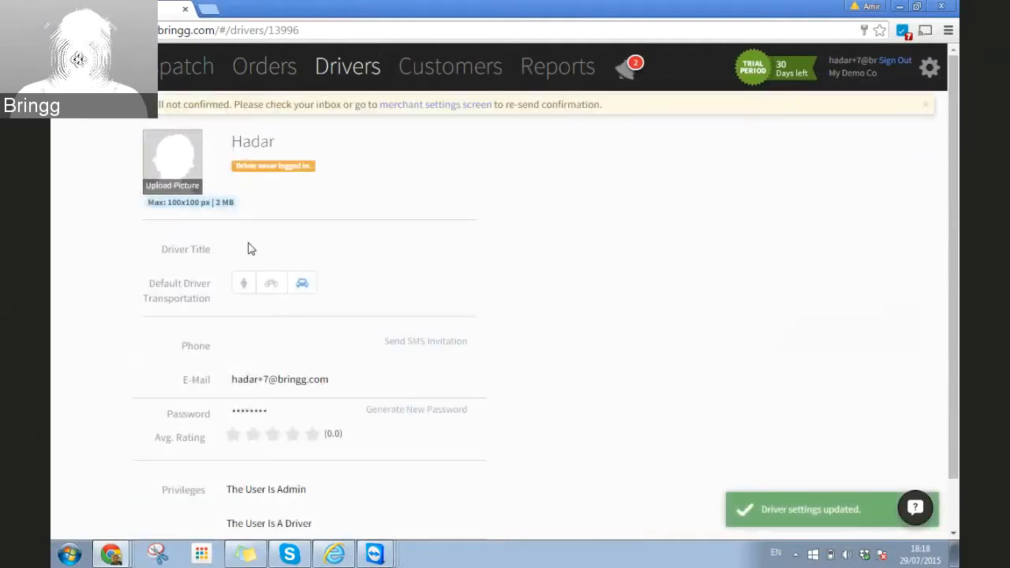
Step: Start adding a new driver and enter the driver's first name
click(341, 77)
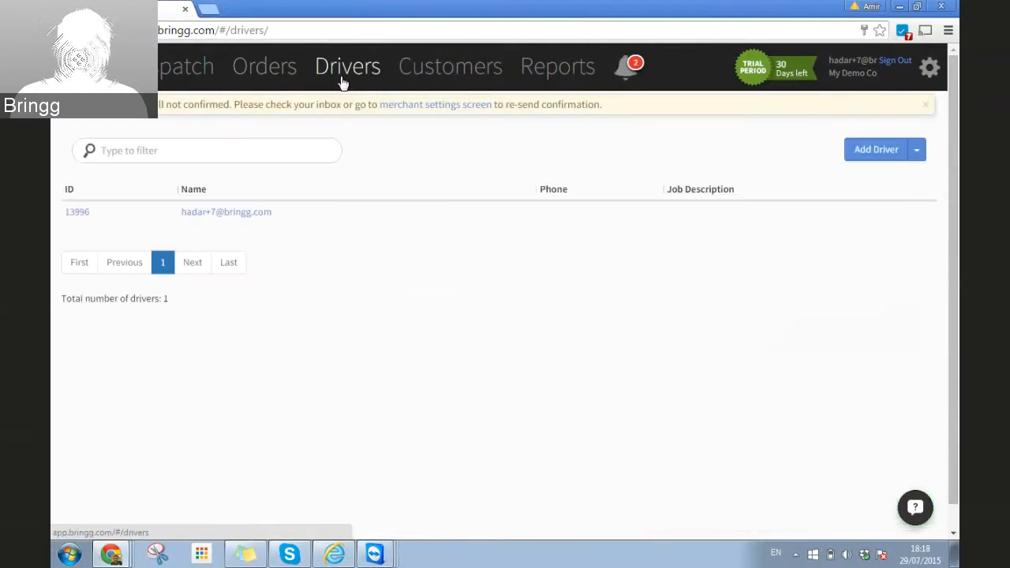
click(868, 158)
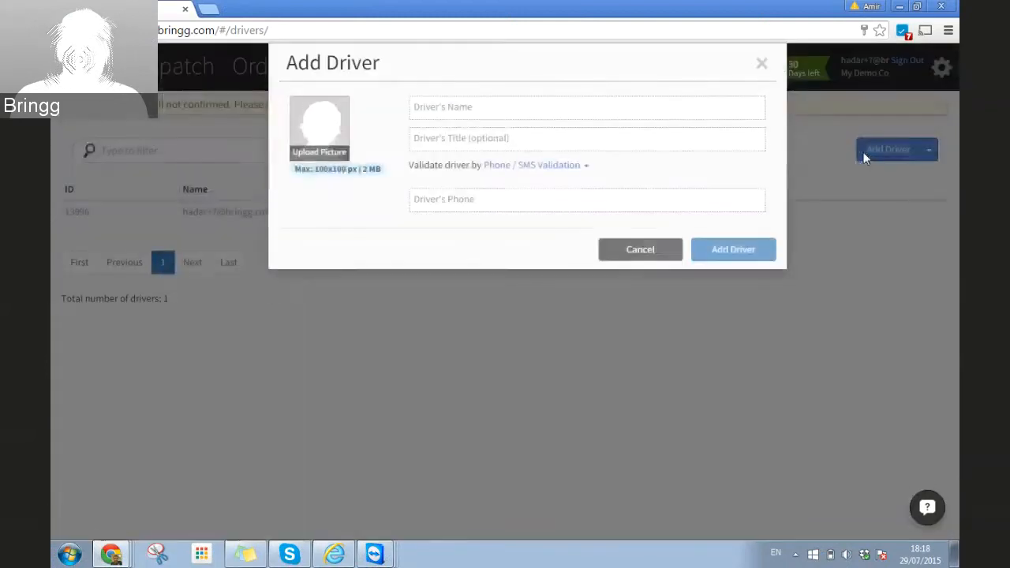
click(458, 107)
text(George)
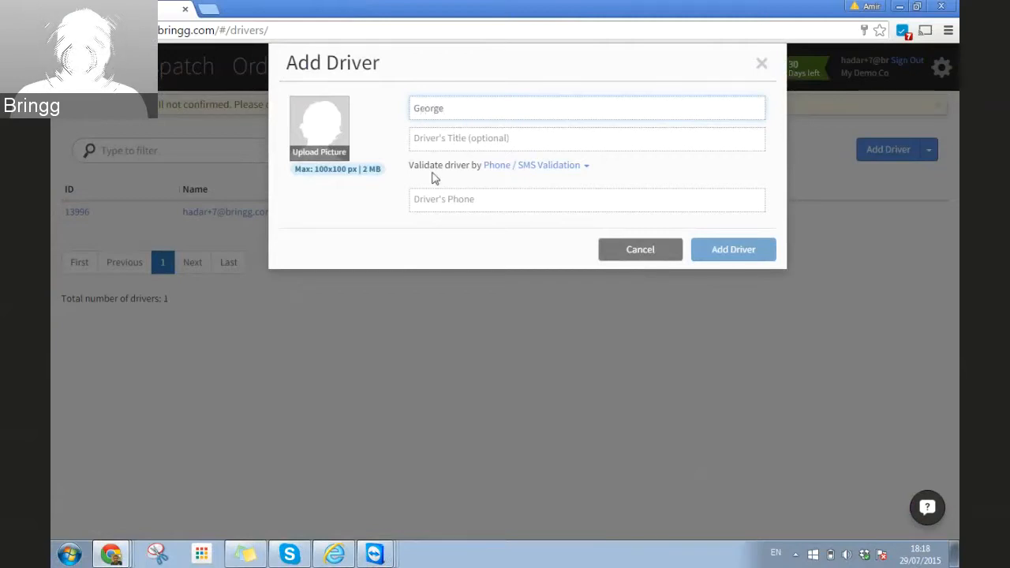
click(442, 136)
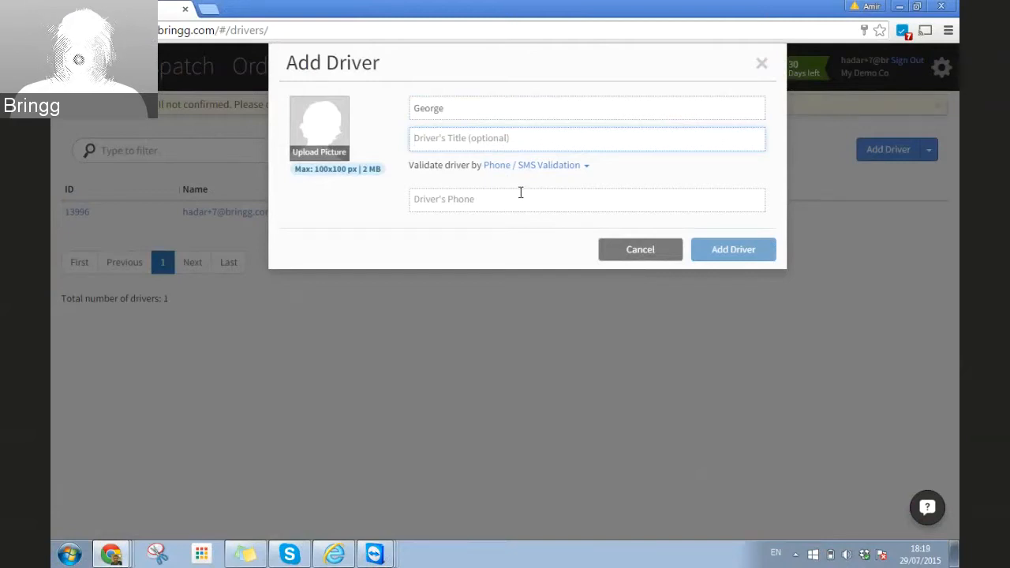
Step: Choose Email and Password validation, enter the driver's e-mail and password, and create the driver
click(562, 167)
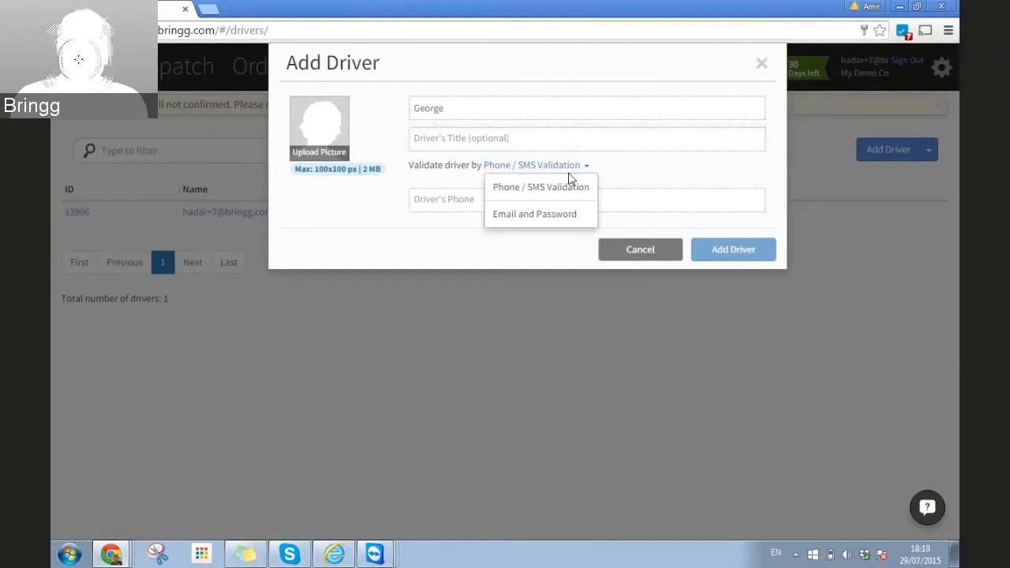
click(541, 216)
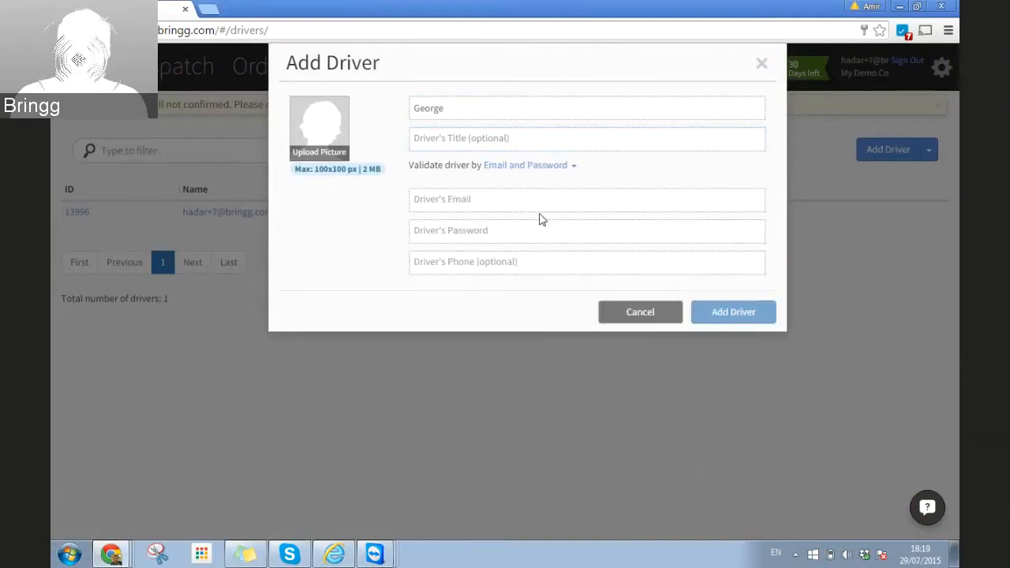
click(466, 203)
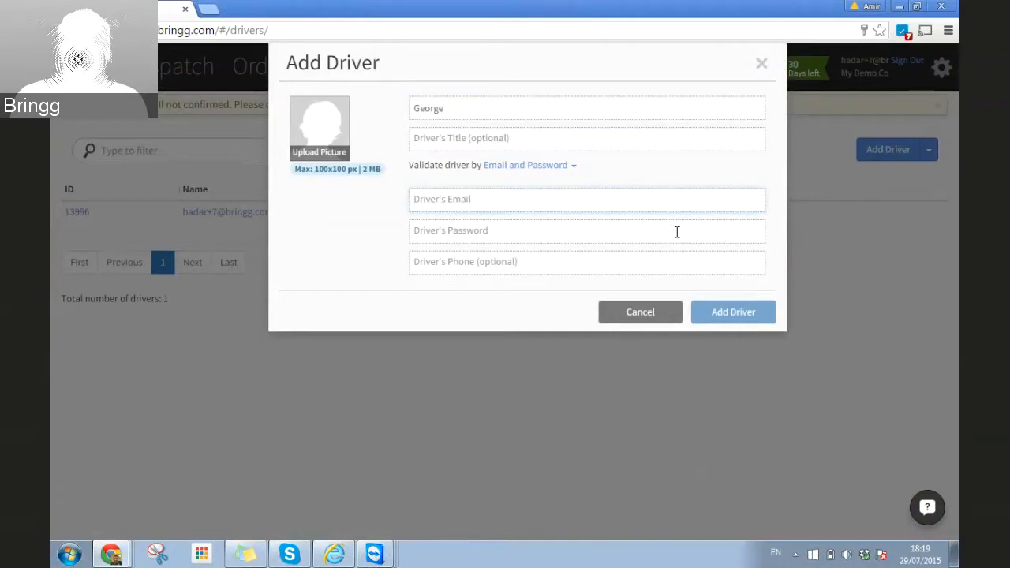
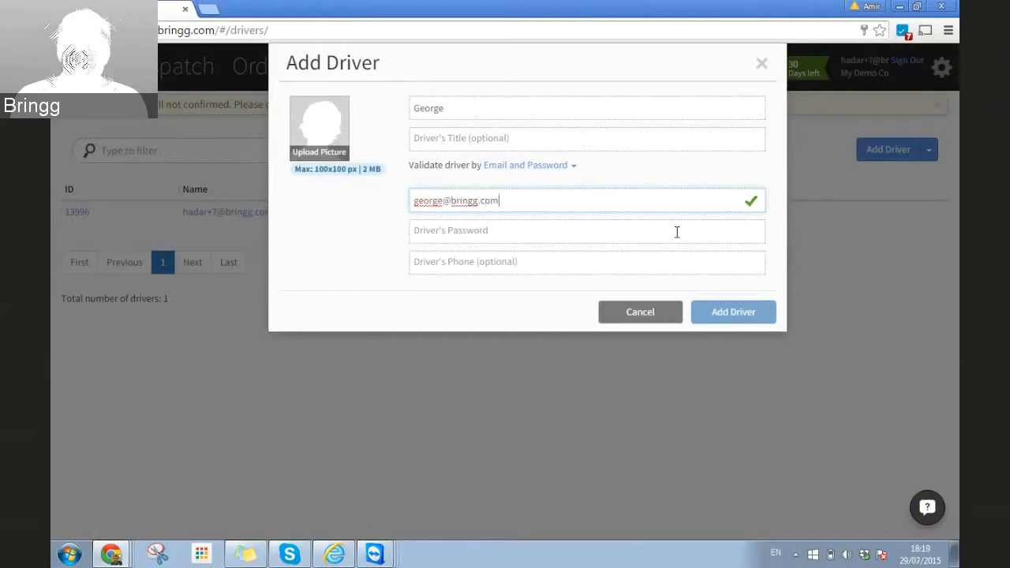
click(677, 231)
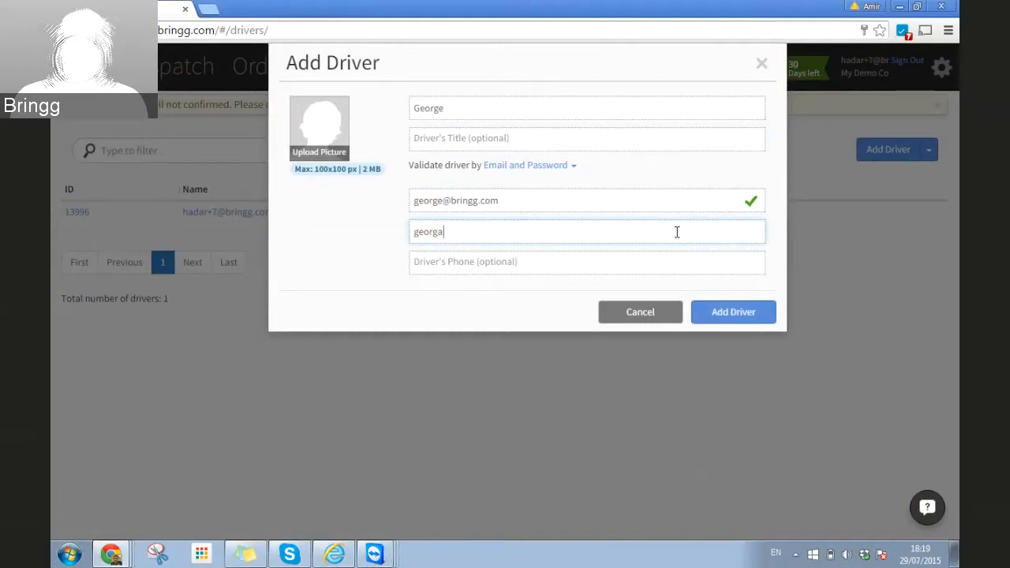
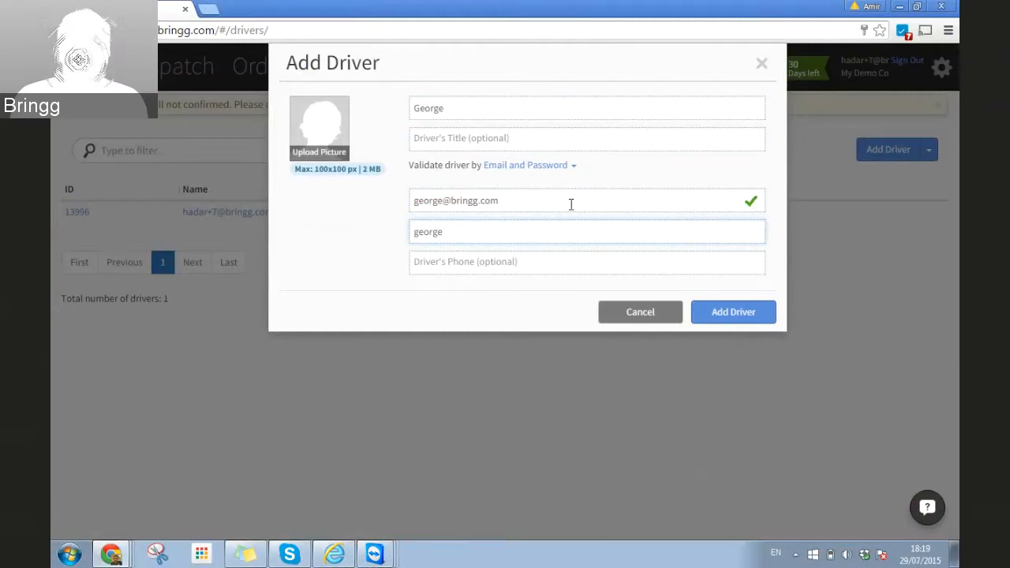
click(727, 313)
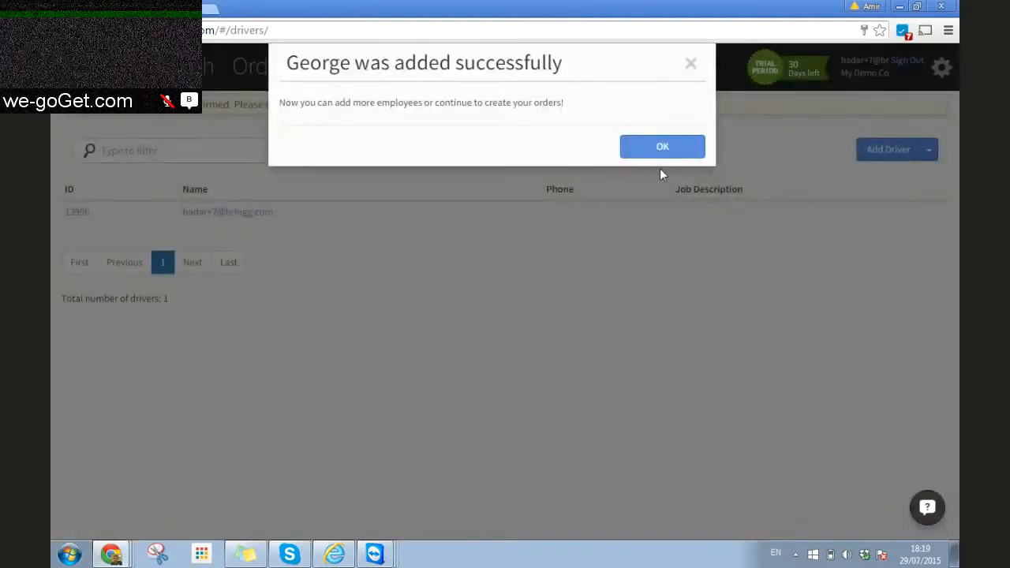
Step: Dismiss the driver-added confirmation and reload the Drivers list to show 2 drivers
click(660, 154)
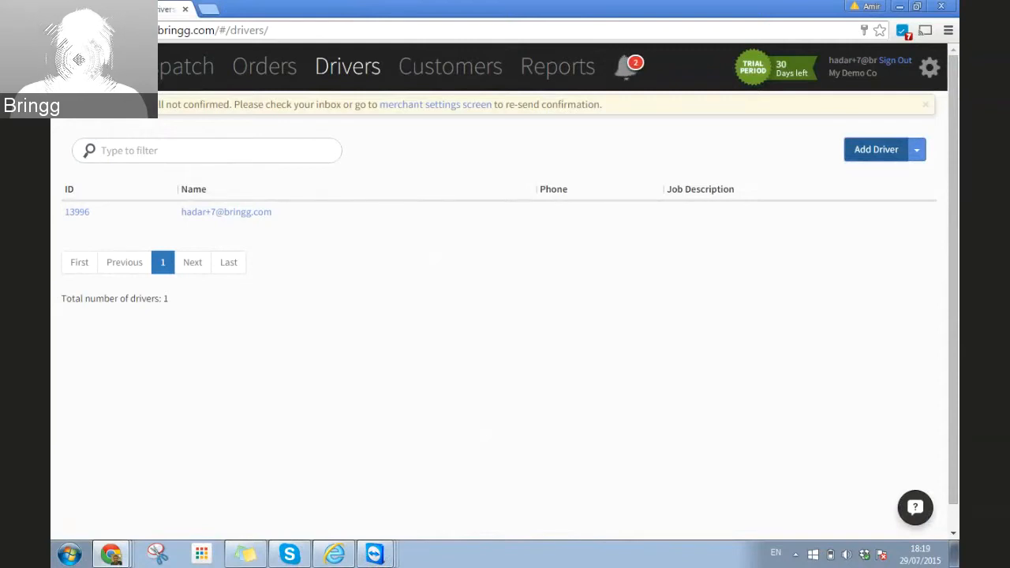
click(103, 30)
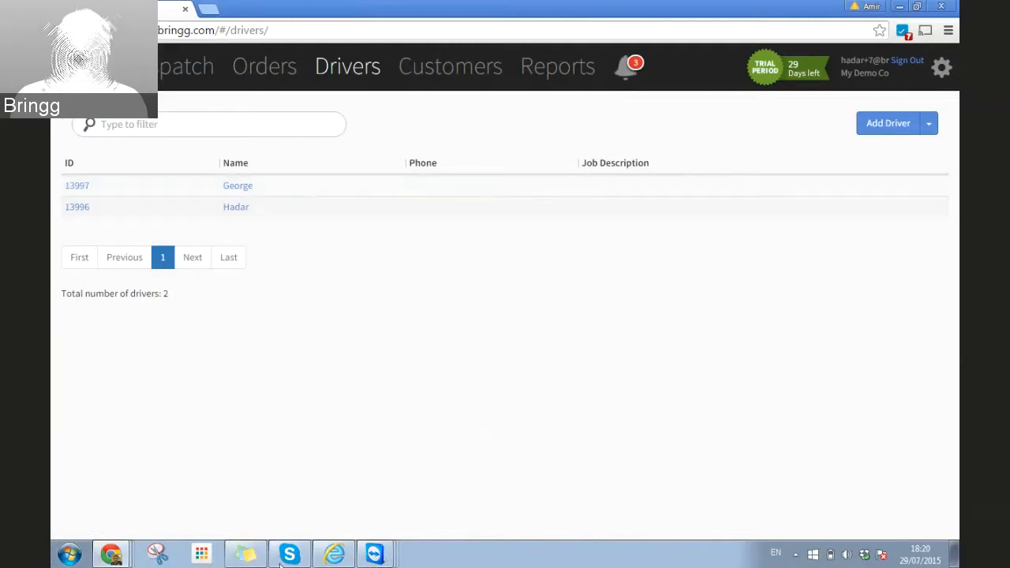
click(375, 554)
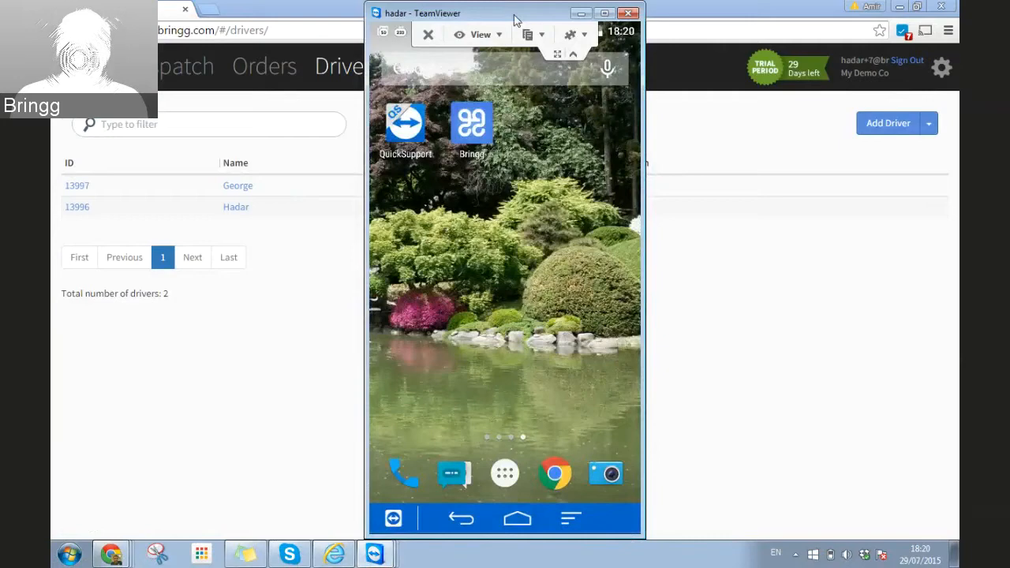
Step: Launch the Bringg driver app on the mirrored phone and enter the driver's login e-mail
drag(515, 19, 312, 25)
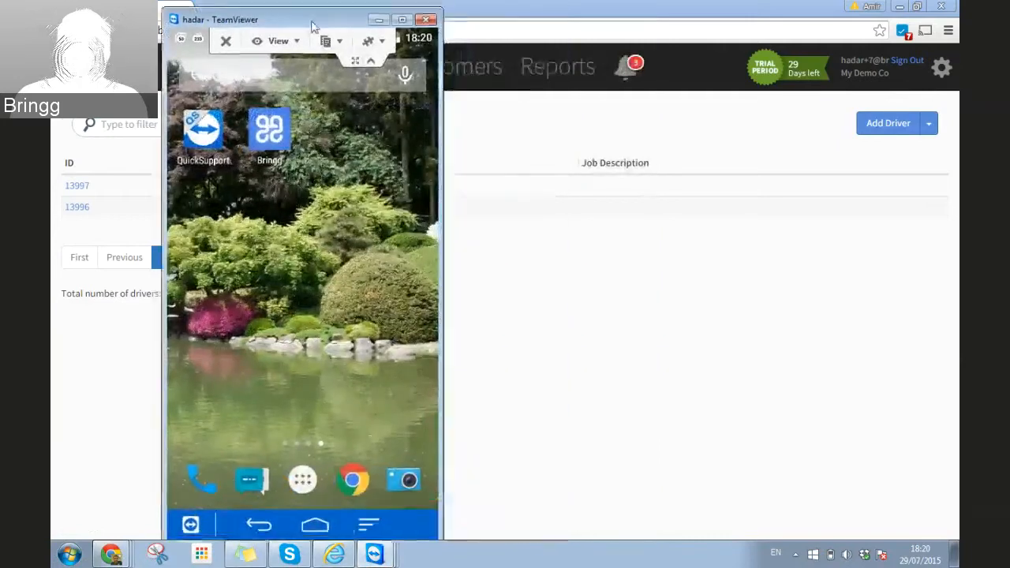
click(371, 62)
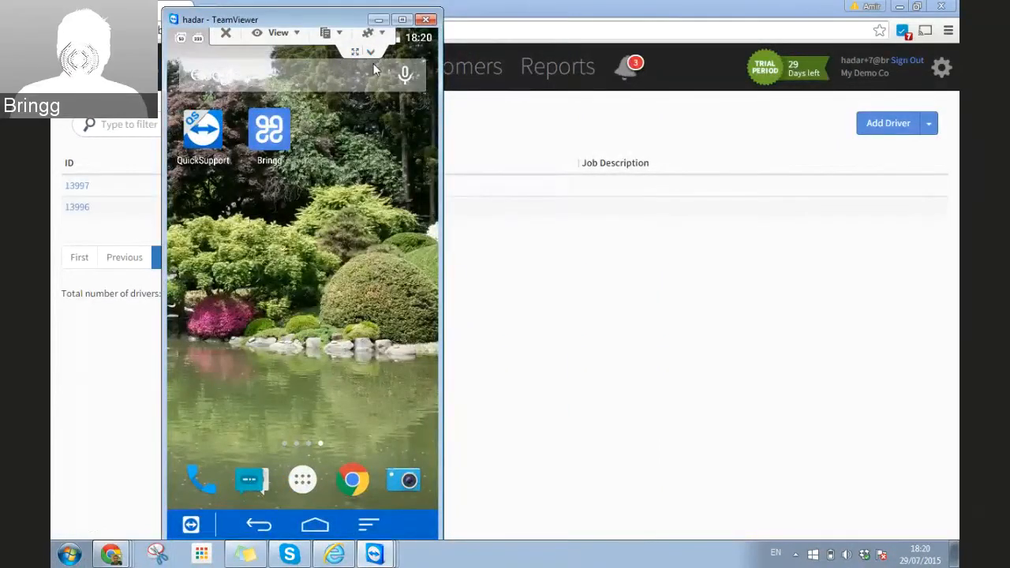
click(272, 131)
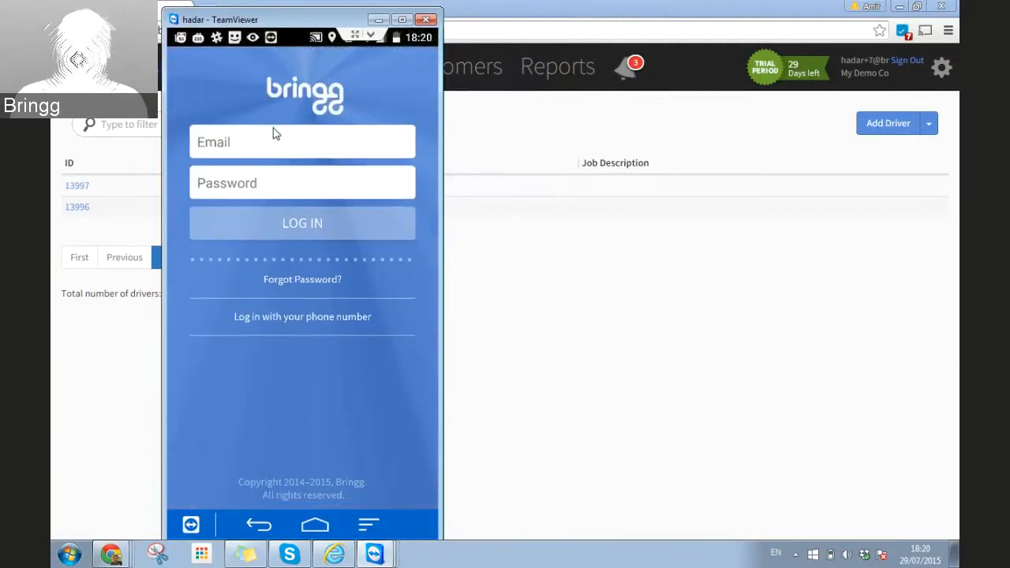
click(273, 134)
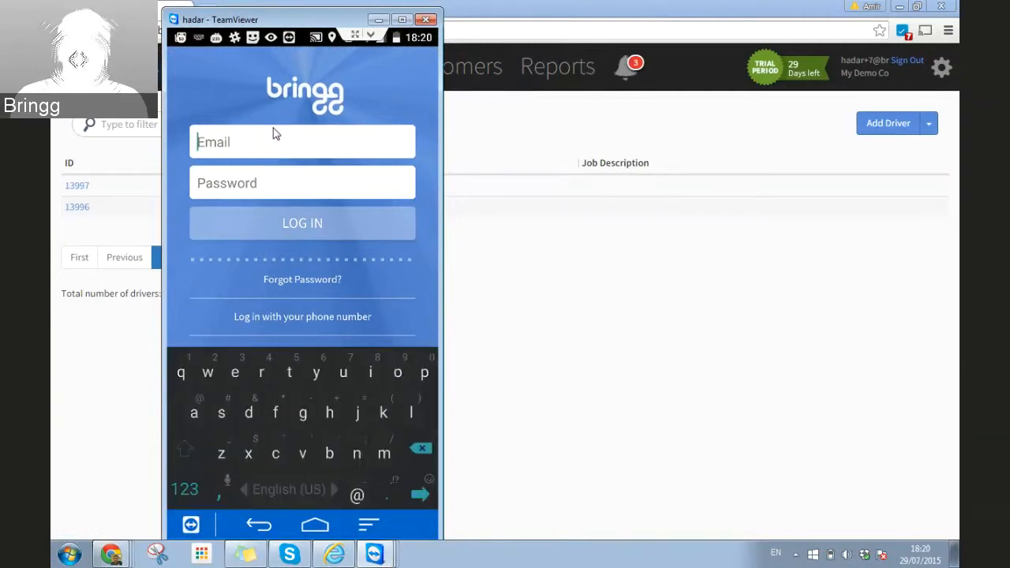
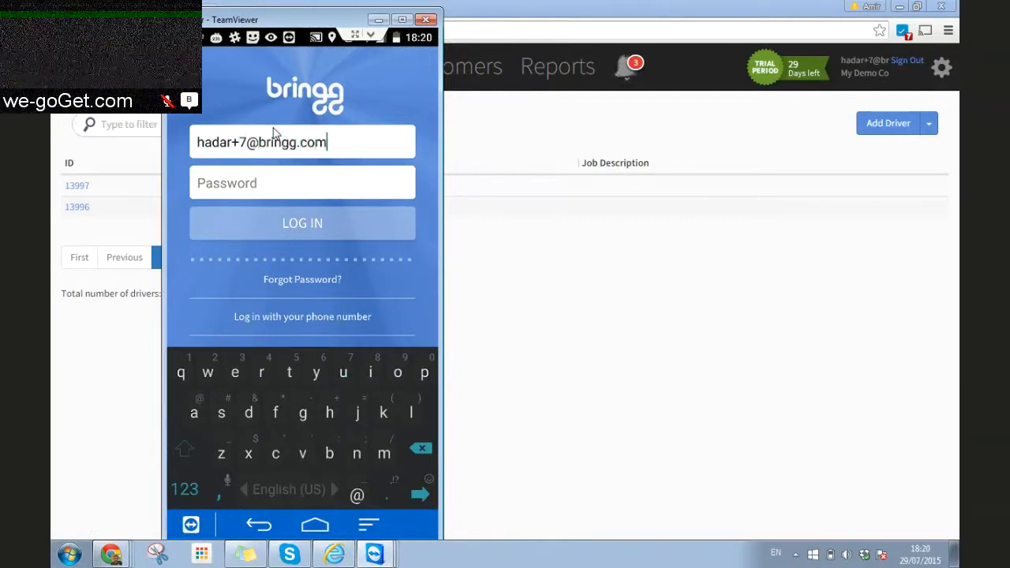
key(Tab)
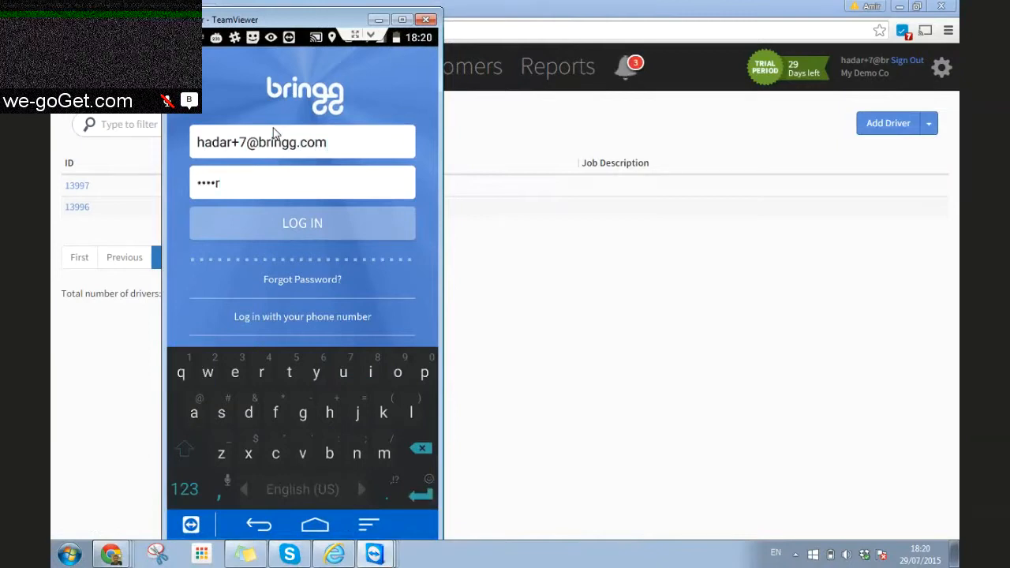
Step: Type the driver's password and sign in to the Bringg driver app
key(Return)
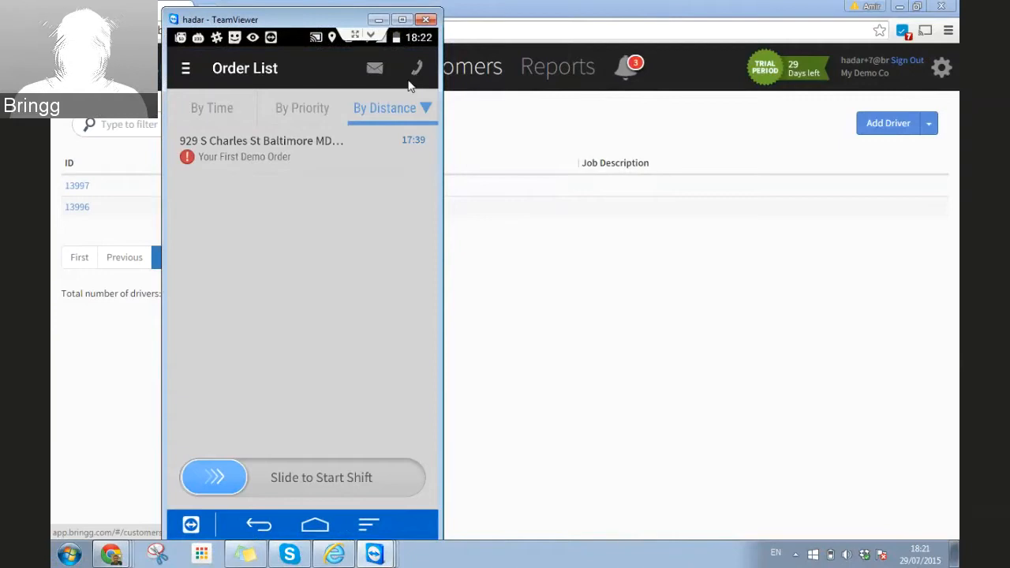
Step: Look over the driver app's navigation menu, then bring the browser's Drivers page to the front
click(185, 69)
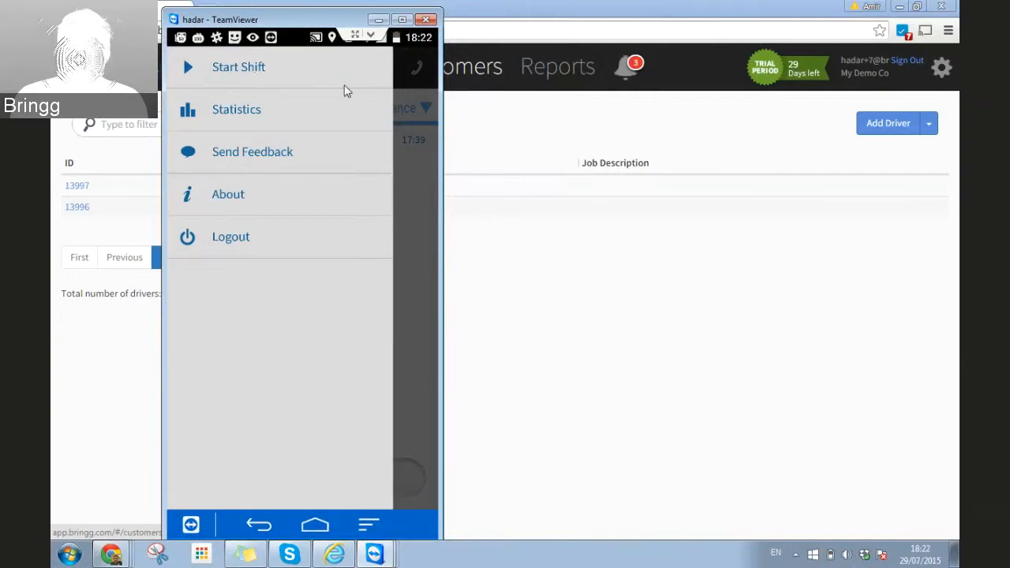
click(415, 188)
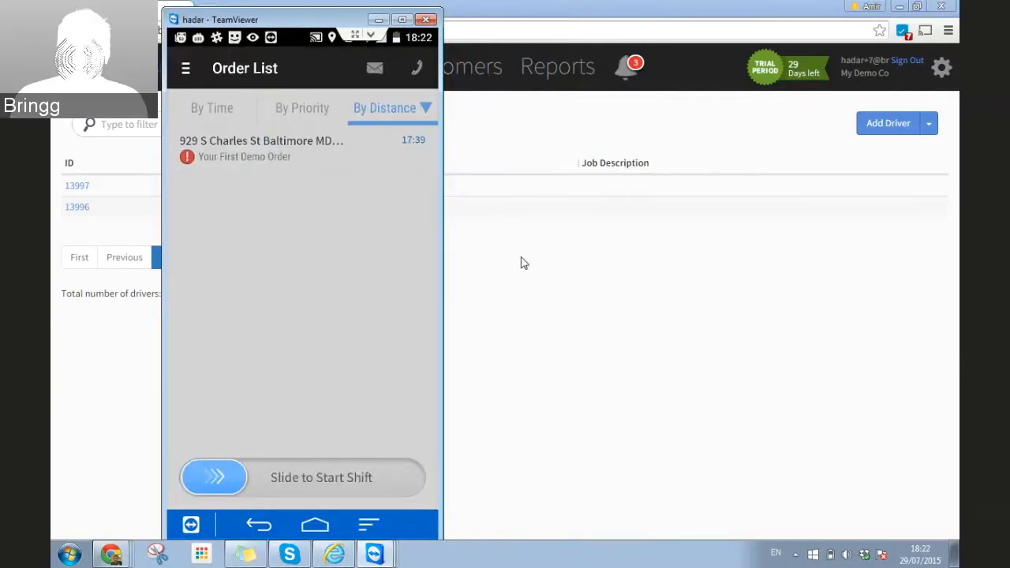
click(507, 124)
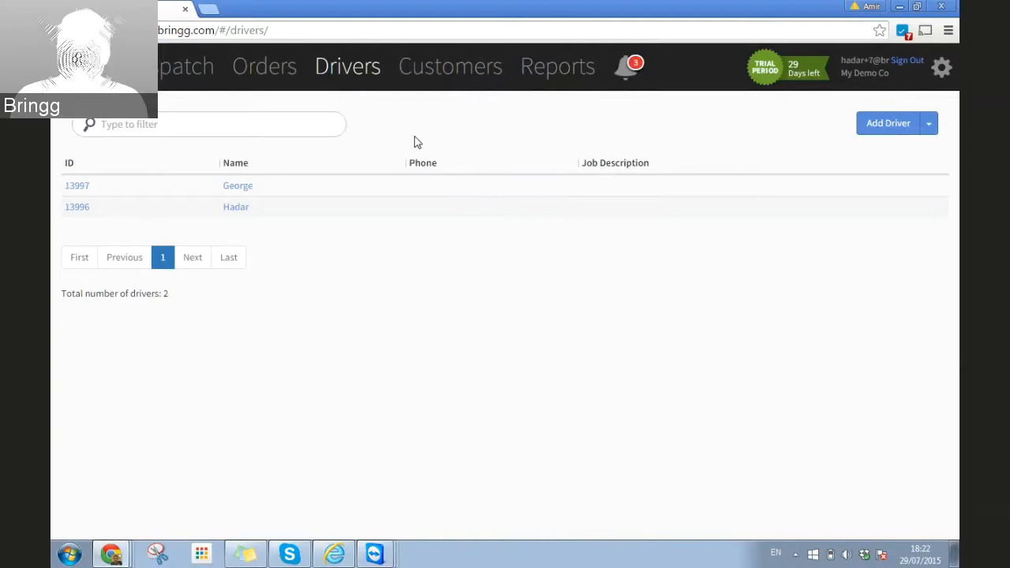
Step: Go to the Customers page, reload it, and open the Add Customer form
click(442, 73)
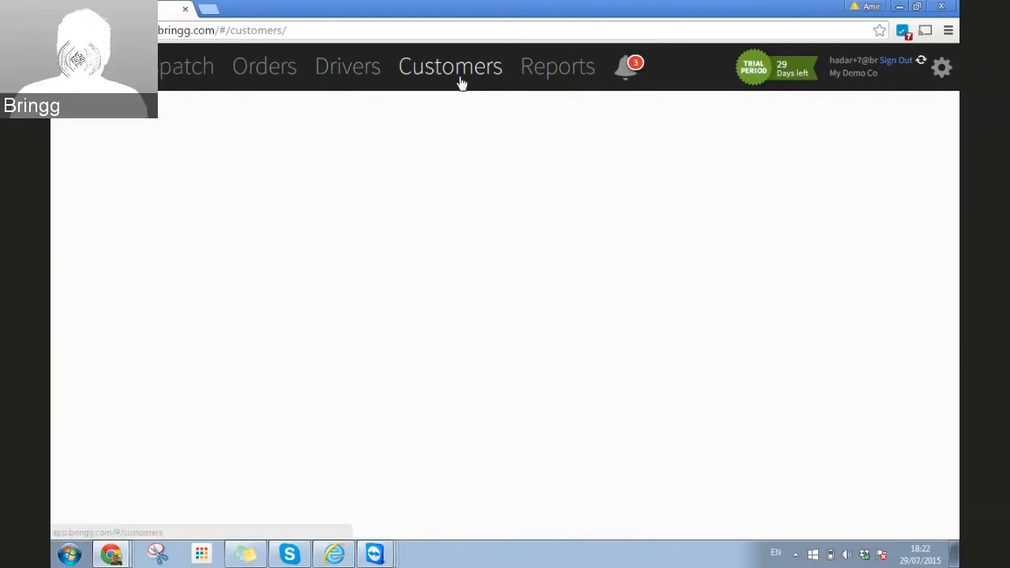
click(237, 31)
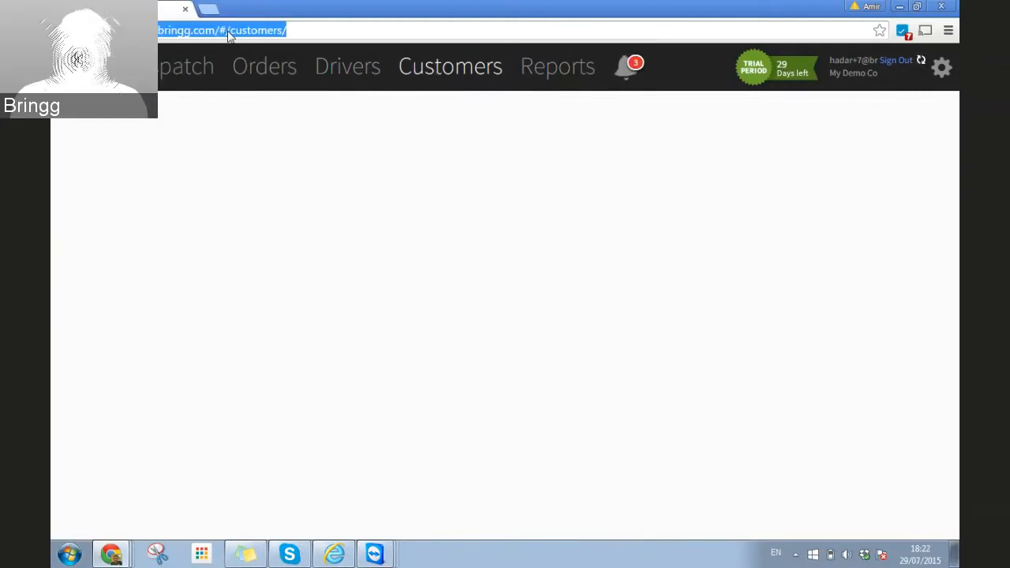
key(Return)
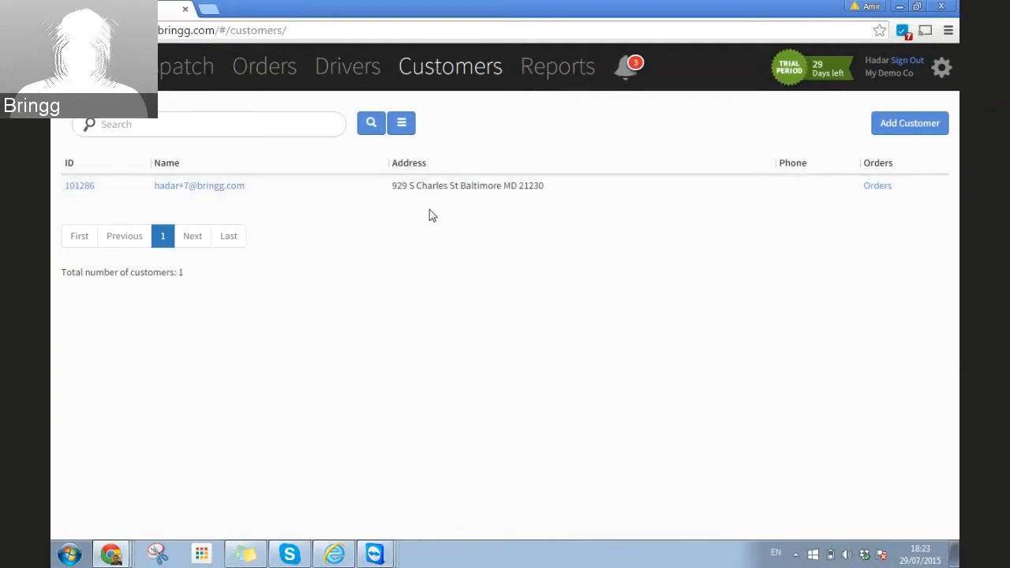
click(910, 126)
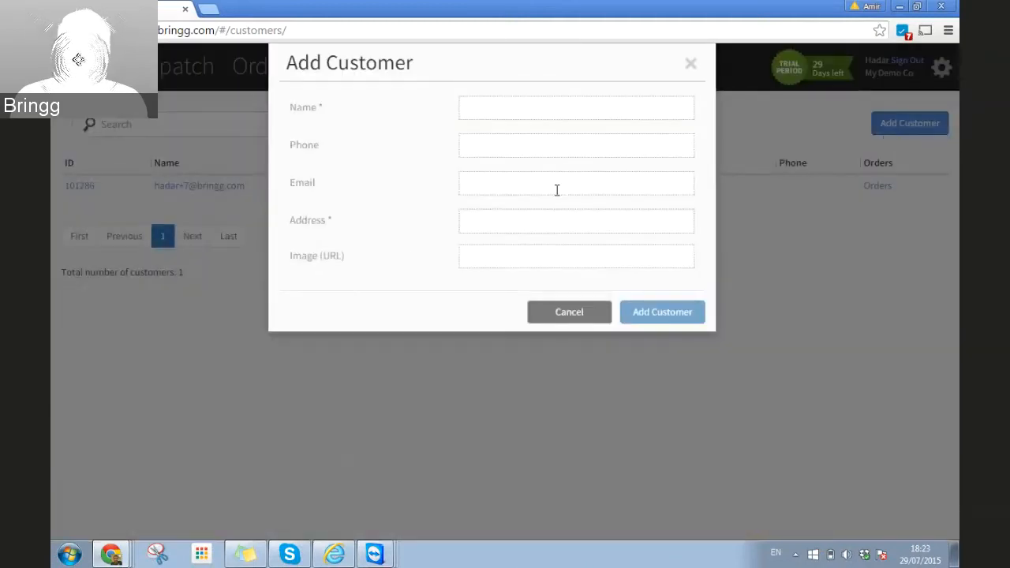
Step: Enter the customer's name and phone number, and pick their Baltimore street address from autocomplete
click(500, 106)
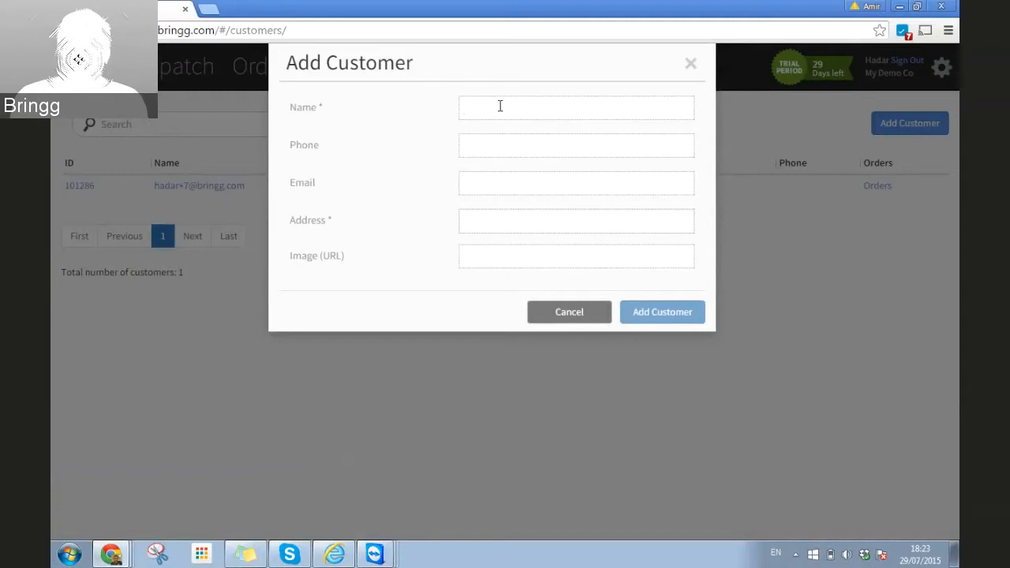
text(Marie)
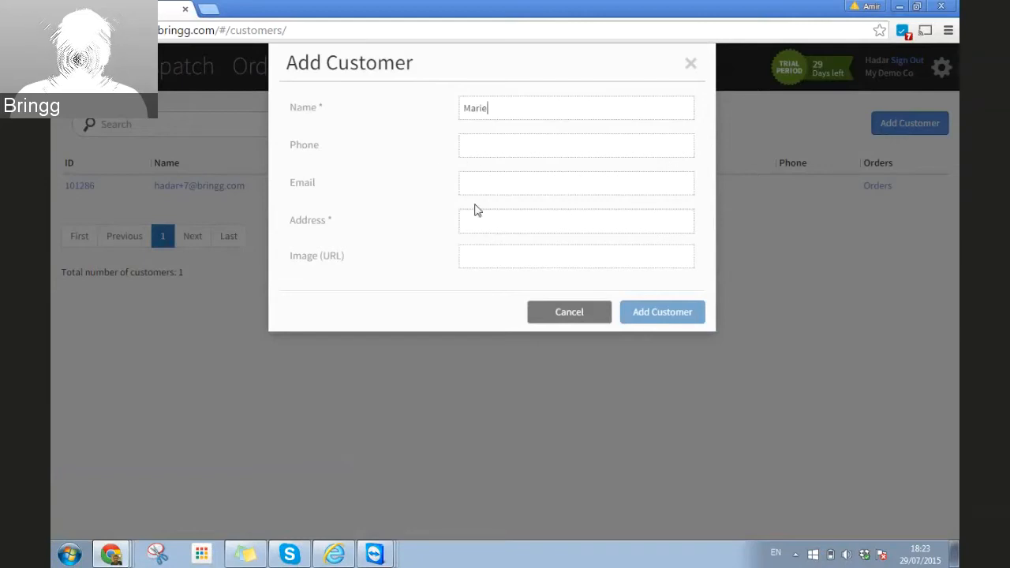
click(472, 149)
text(5555)
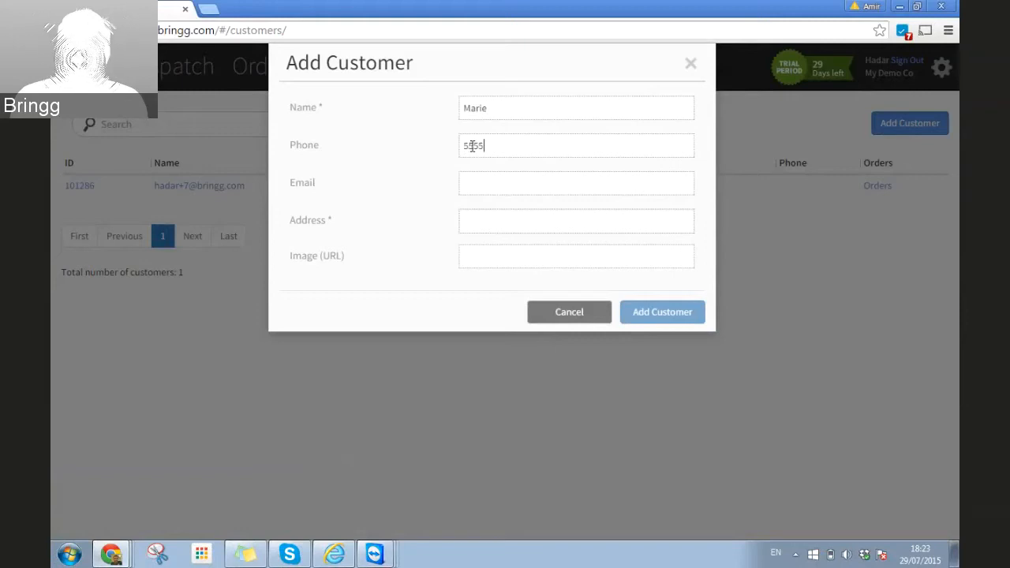
text(5555554)
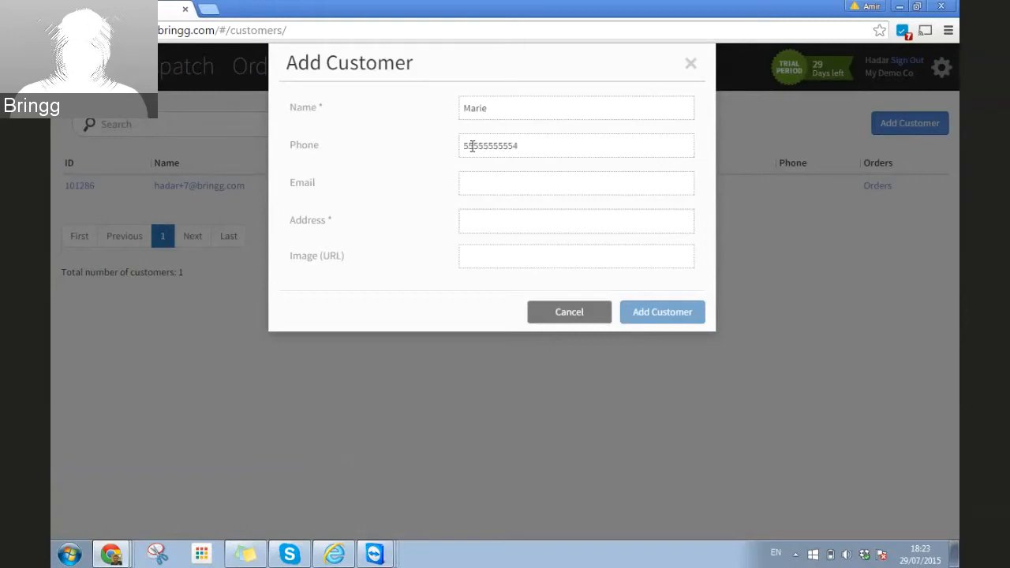
key(BackSpace)
click(510, 219)
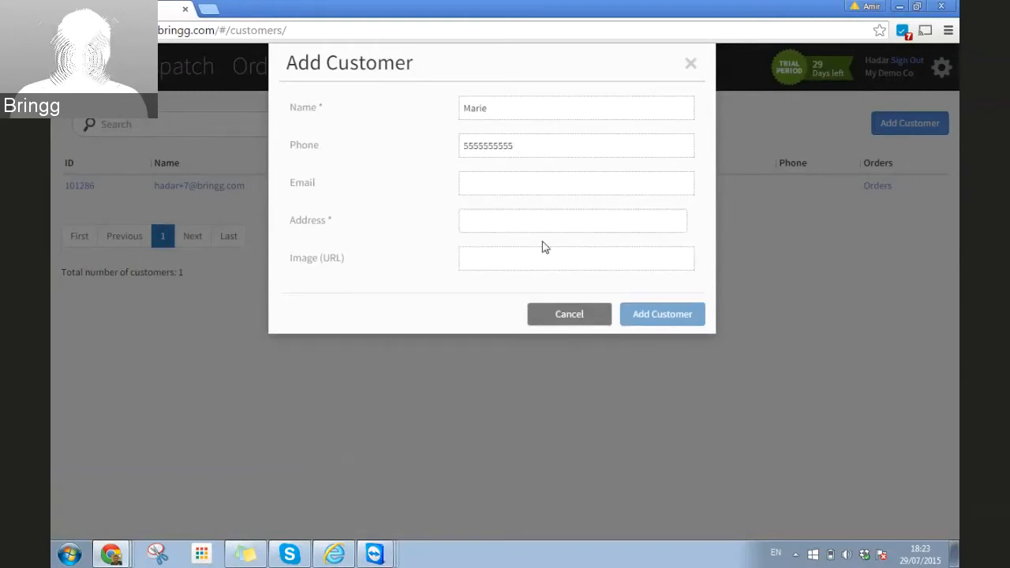
click(497, 222)
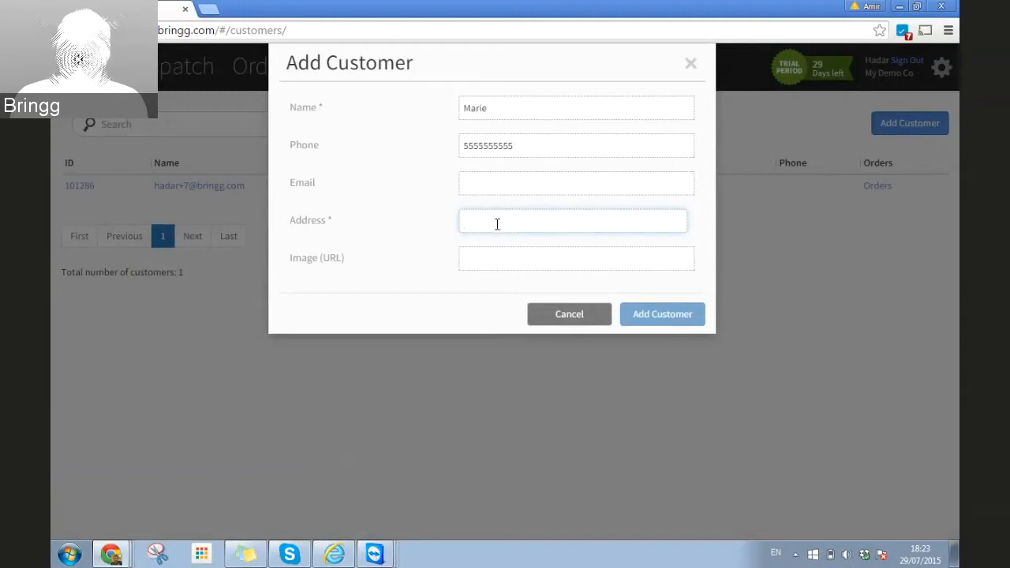
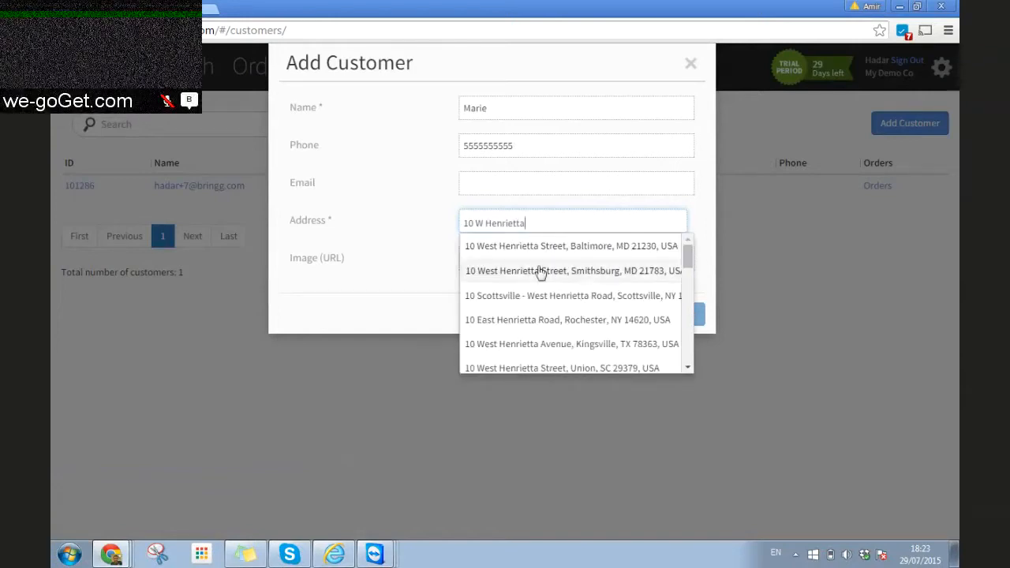
click(542, 248)
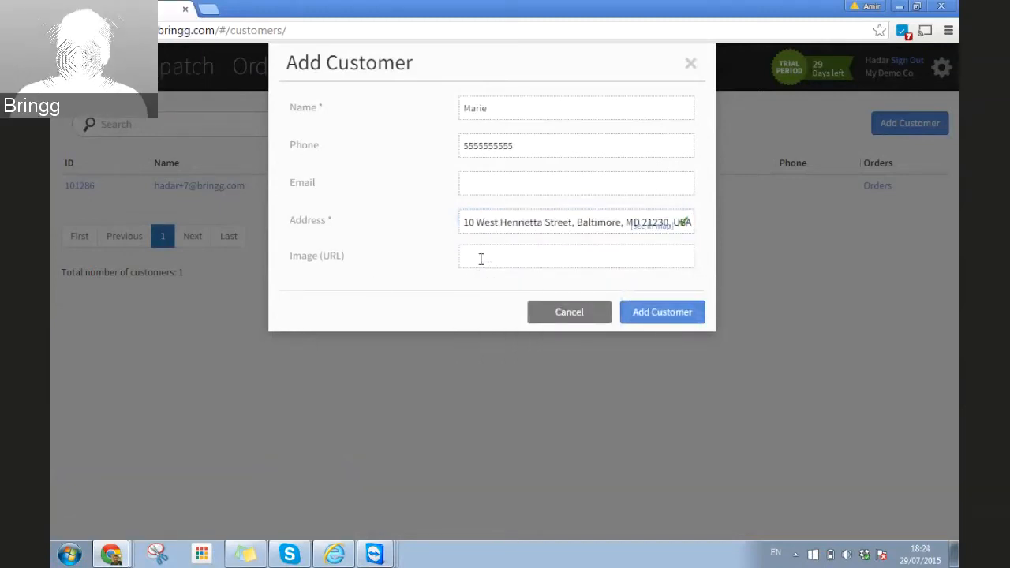
Step: Save the new customer and return to the Dispatch view
click(672, 317)
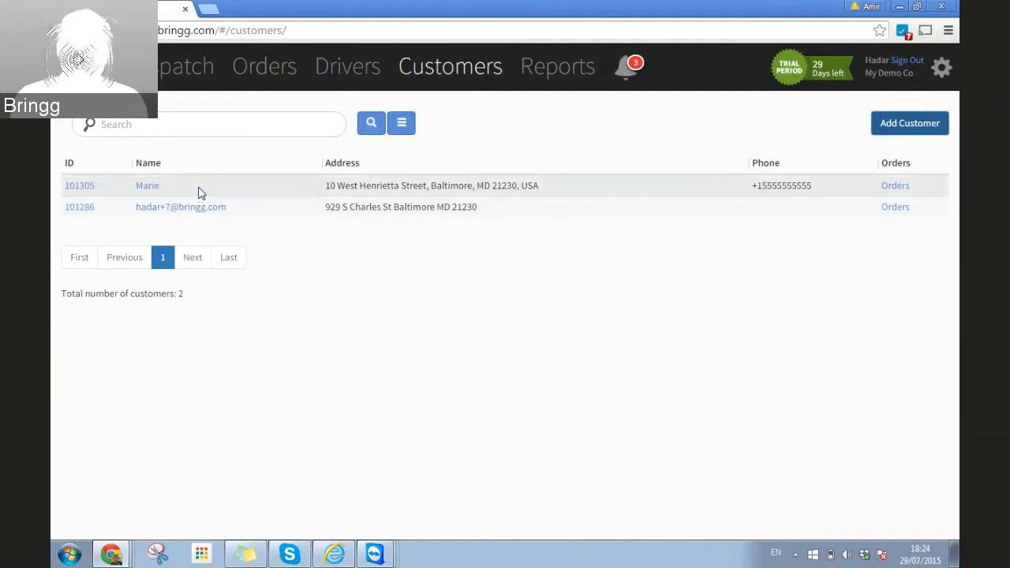
click(178, 67)
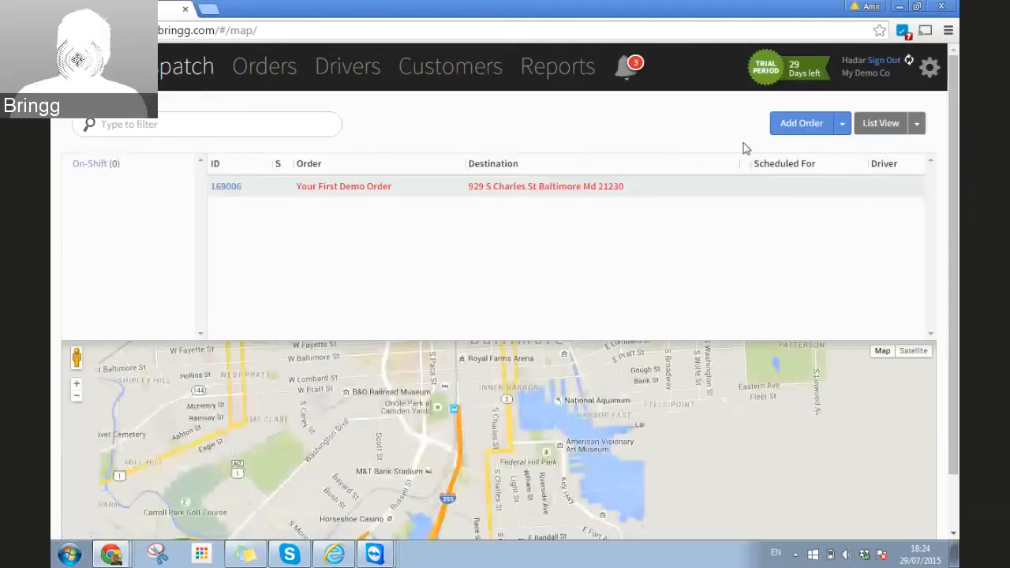
Step: Start a new lunch order and make a newly created customer its recipient
click(791, 131)
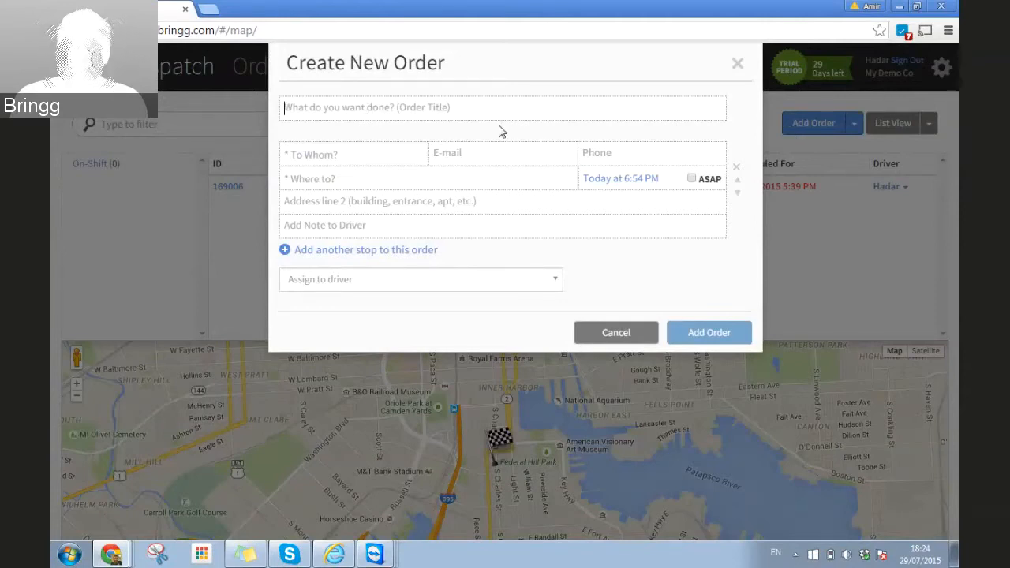
text(Lunch )
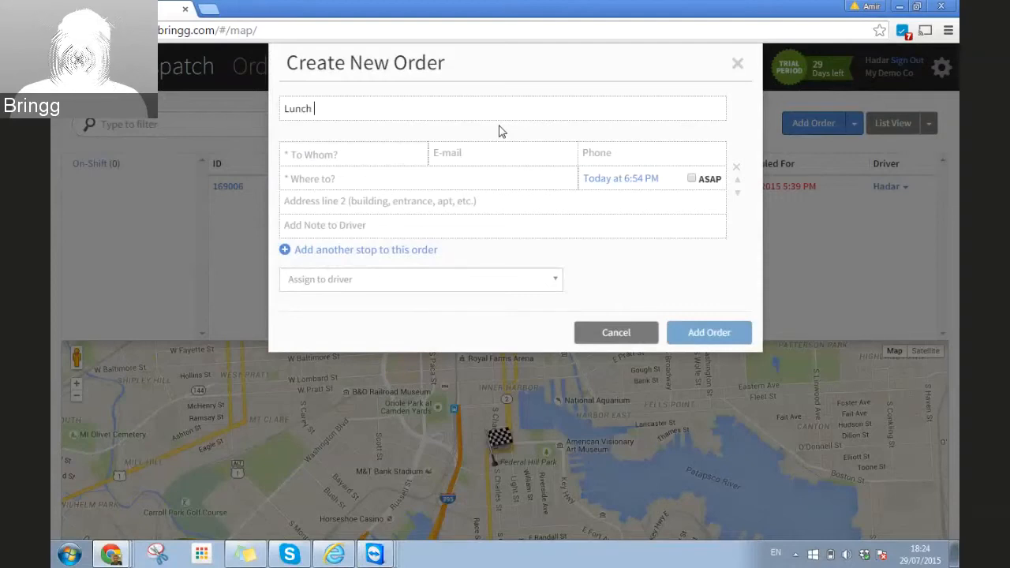
text(fo)
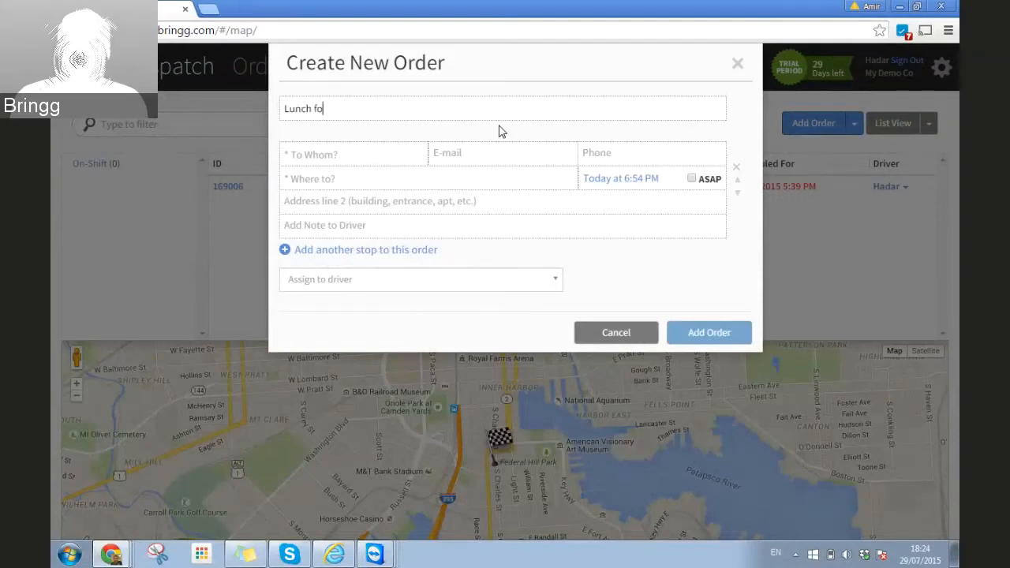
text(r Julie)
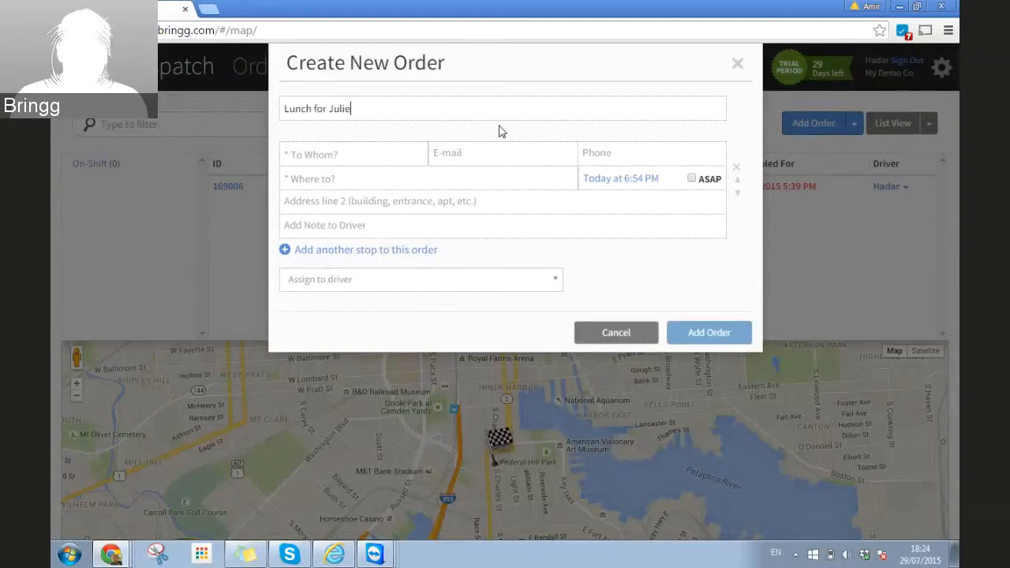
click(323, 152)
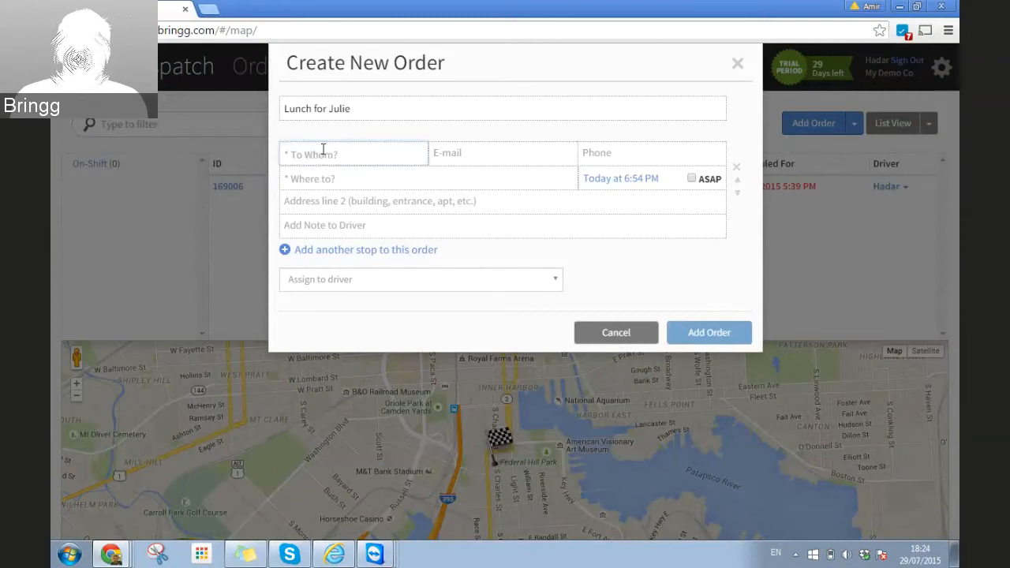
text(Juli)
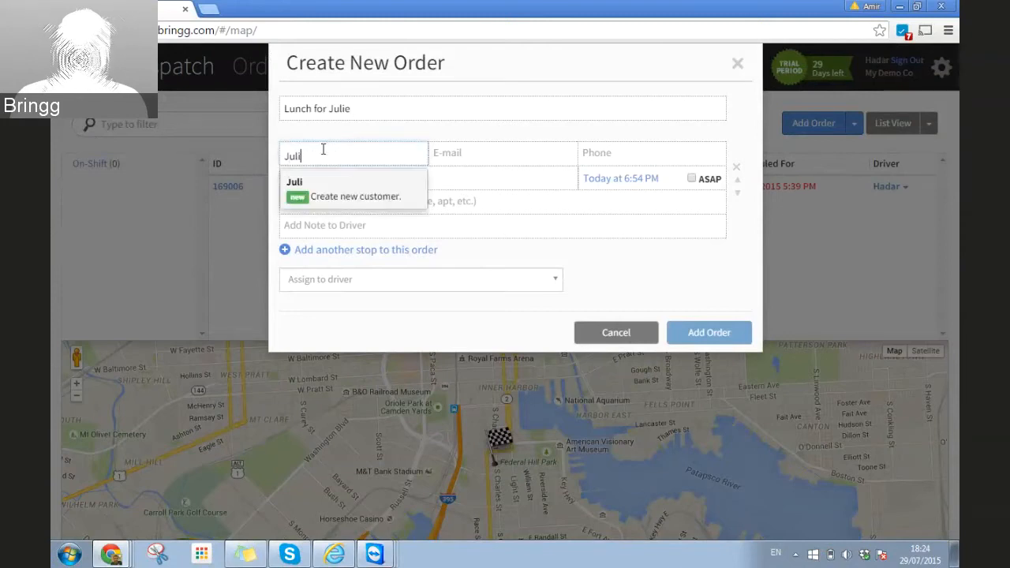
text(e)
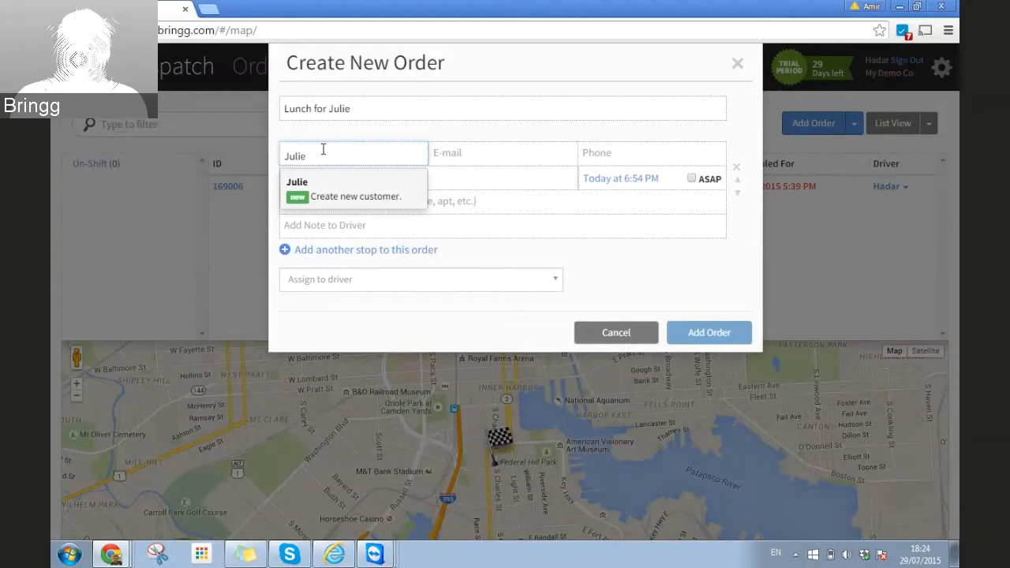
key(BackSpace)
key(BackSpace)
key(BackSpace)
key(BackSpace)
key(BackSpace)
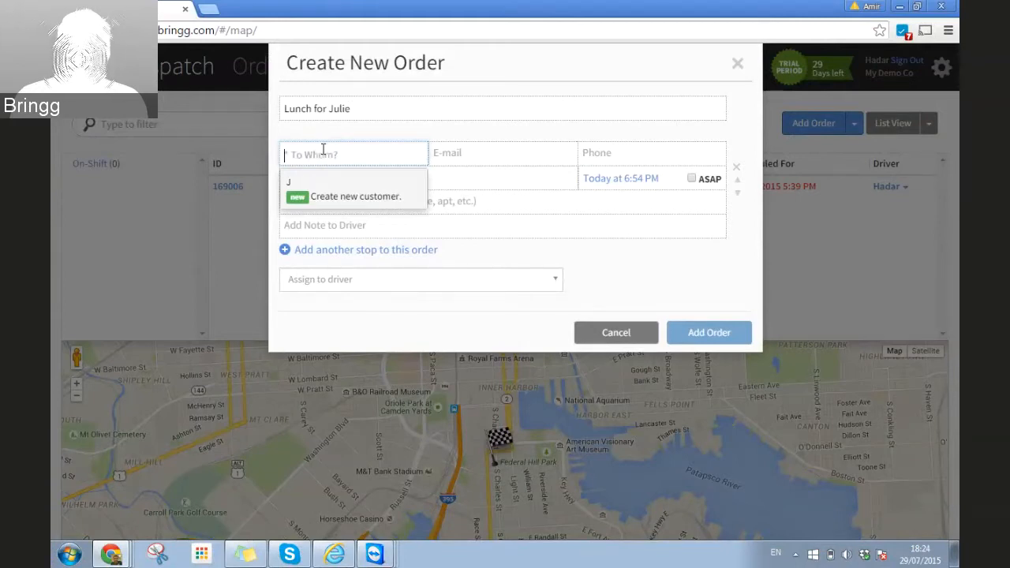
text(Mari)
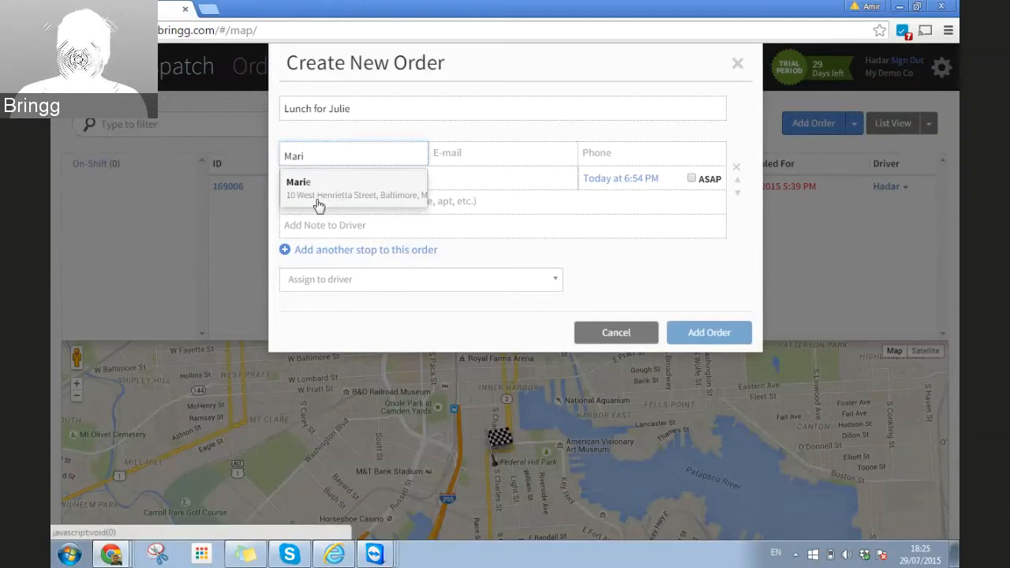
double_click(285, 156)
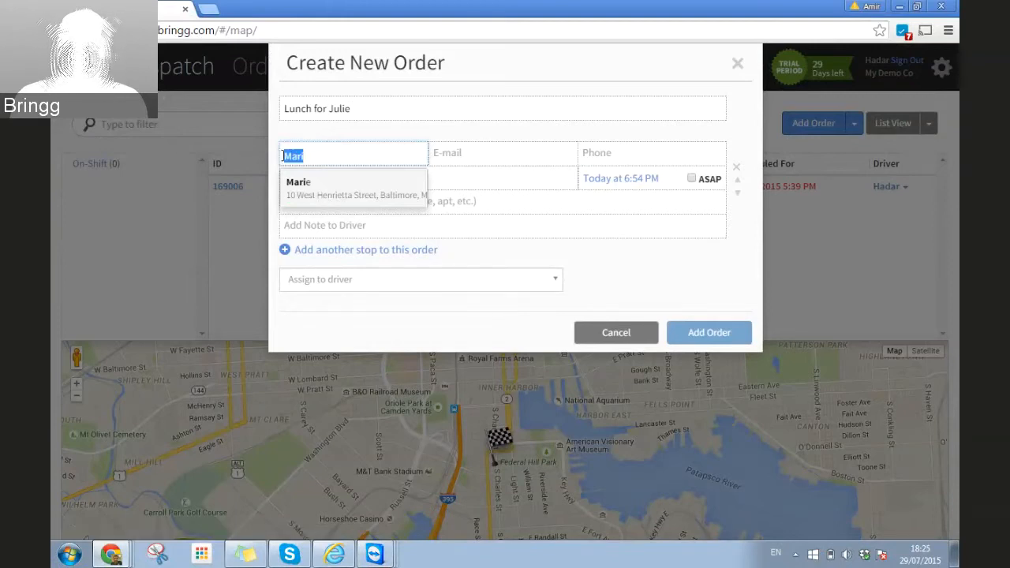
key(BackSpace)
text(Julie)
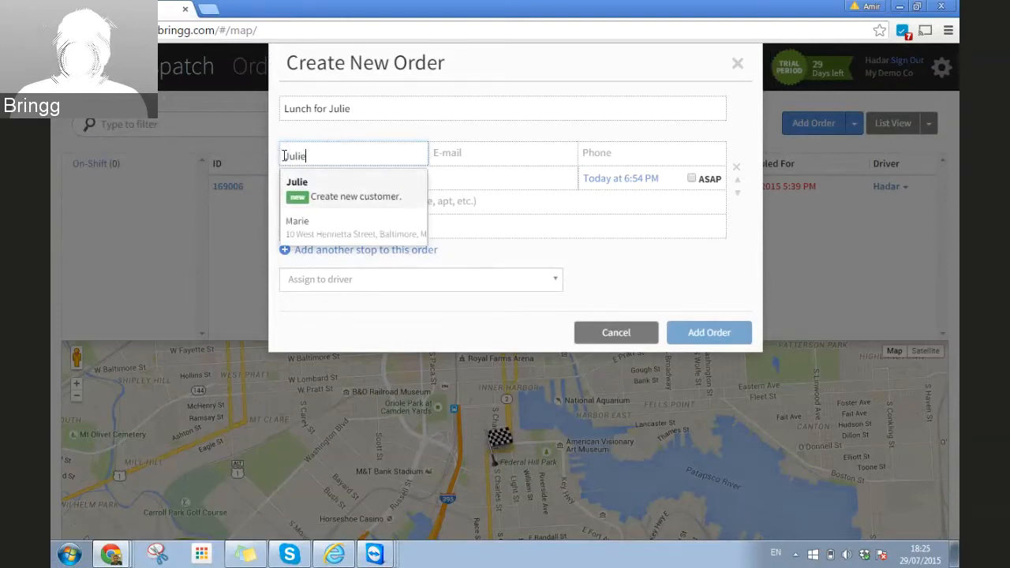
click(315, 198)
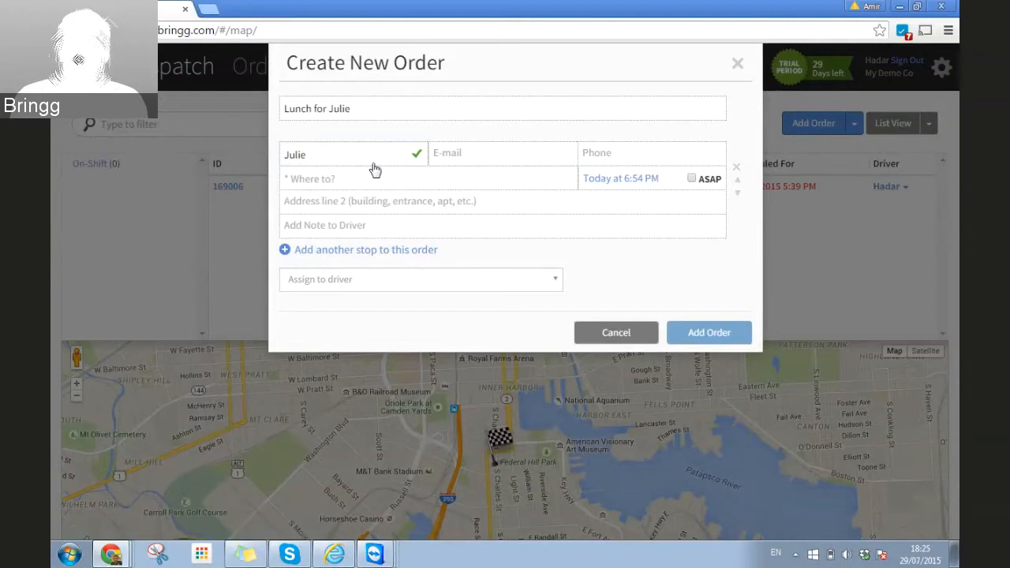
Step: Enter the customer's phone number and choose their Tel Aviv-Yafo delivery address from the suggestions
click(591, 158)
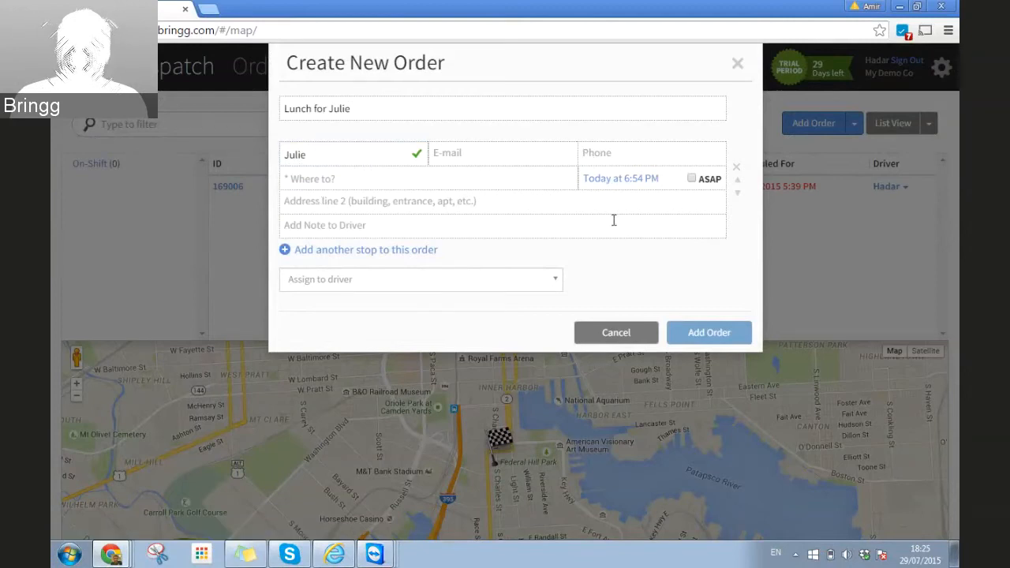
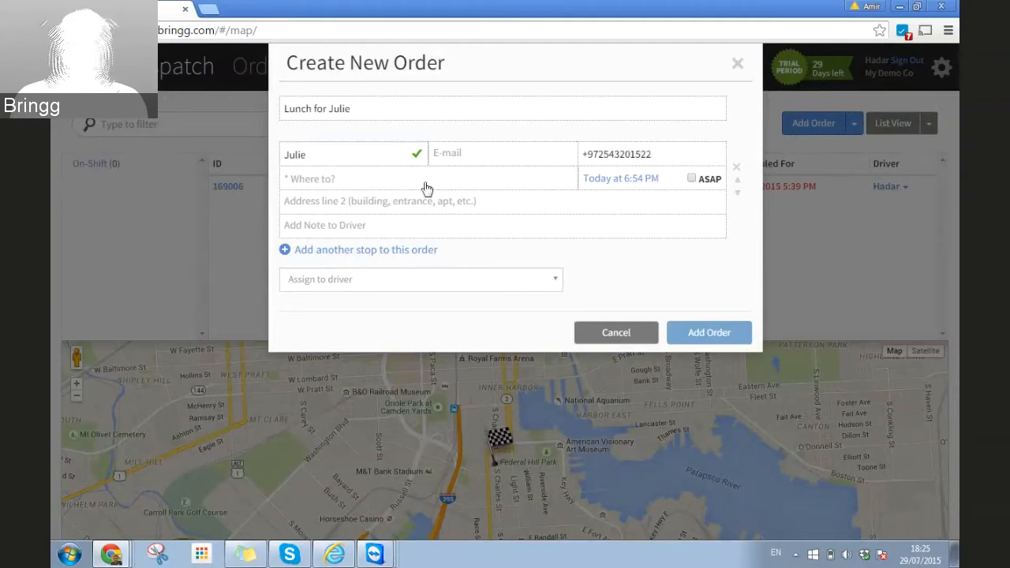
click(362, 179)
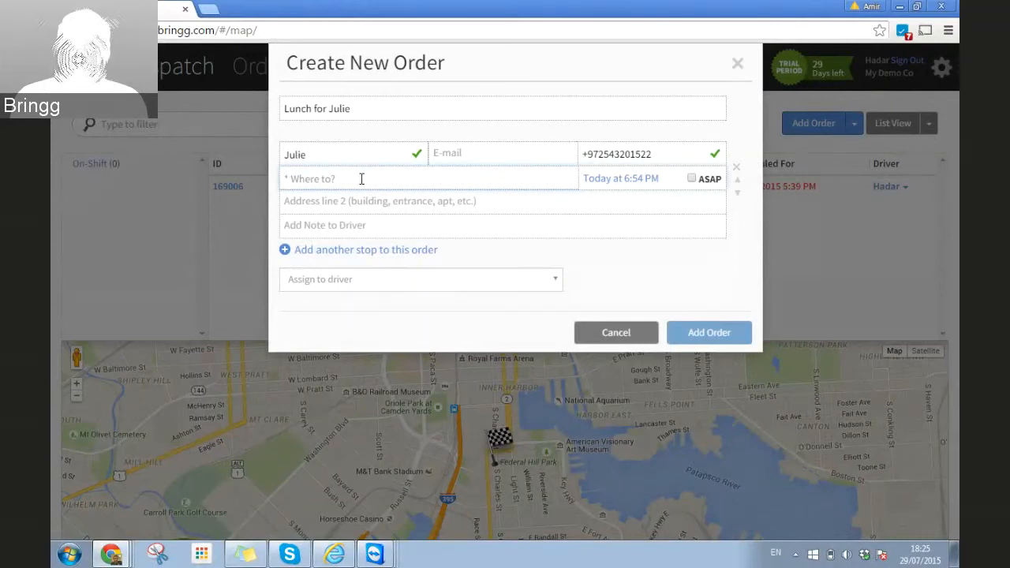
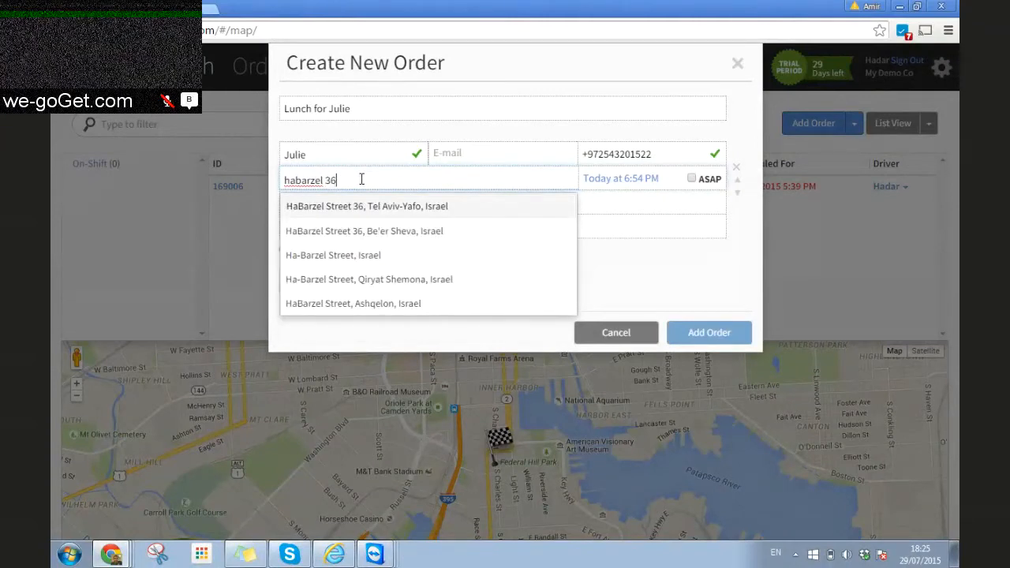
click(368, 207)
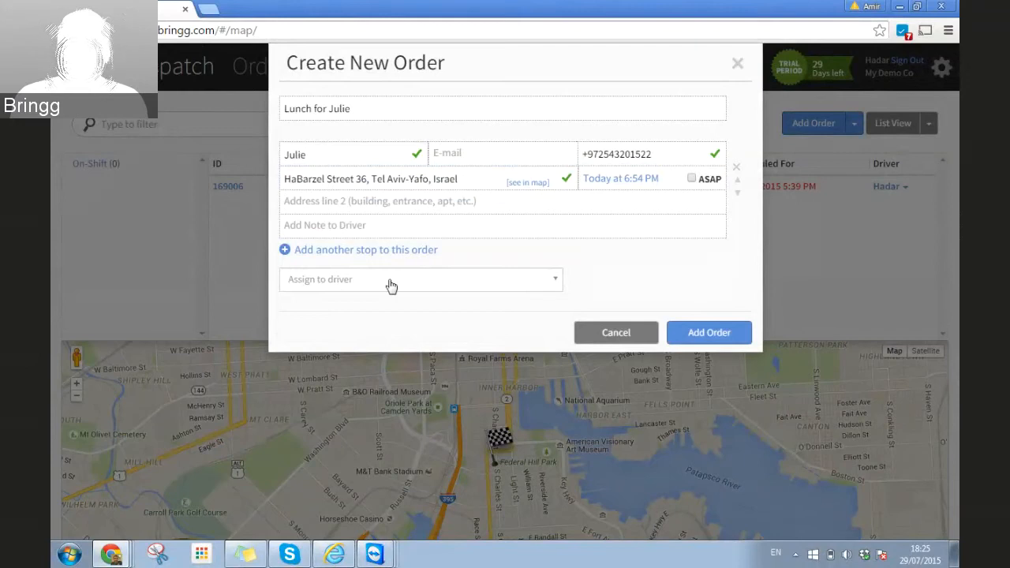
Step: Add '3rd floor' as address line 2 and the driver note '2nd door to the right'
text(3rd)
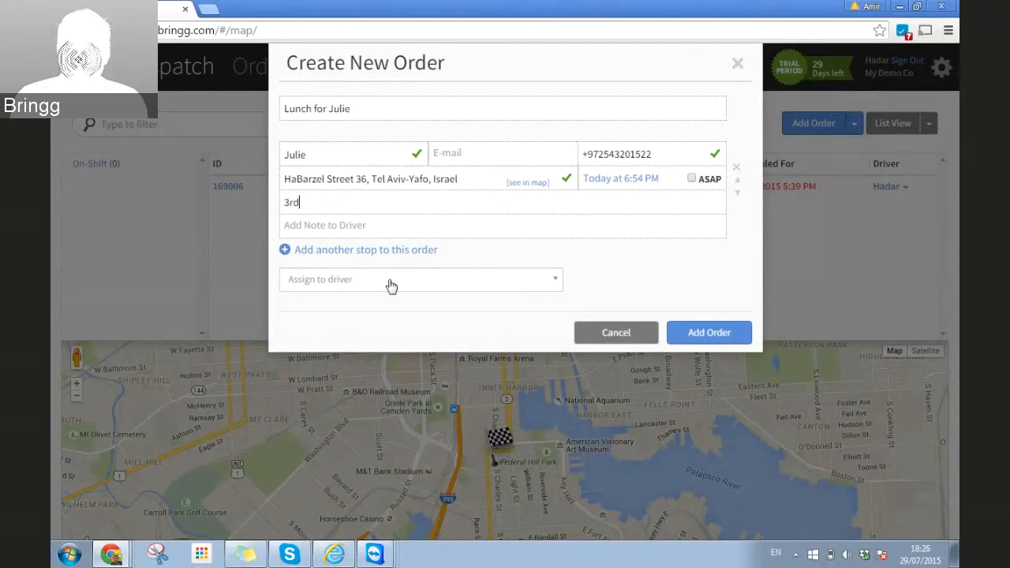
text( floor)
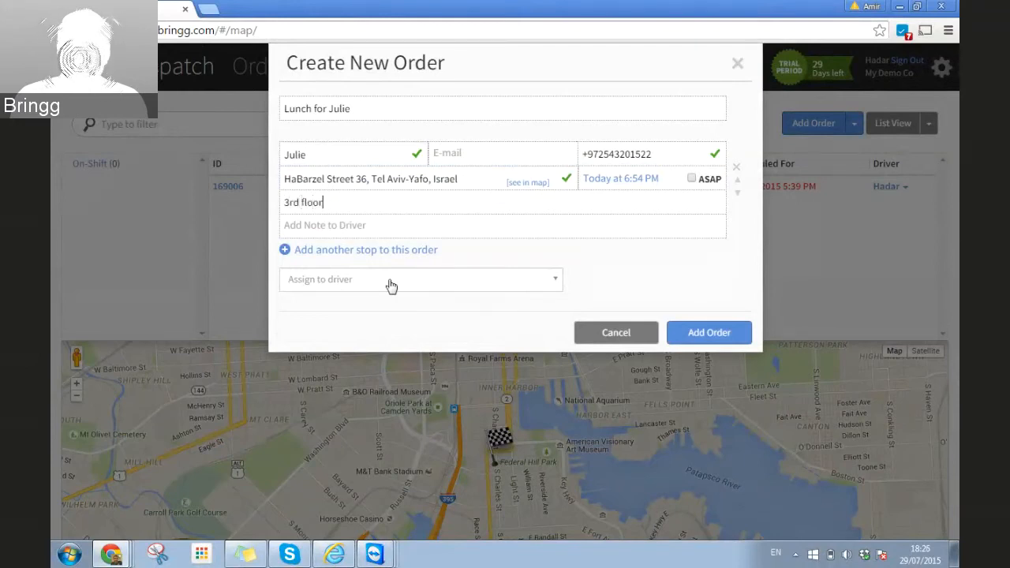
click(328, 229)
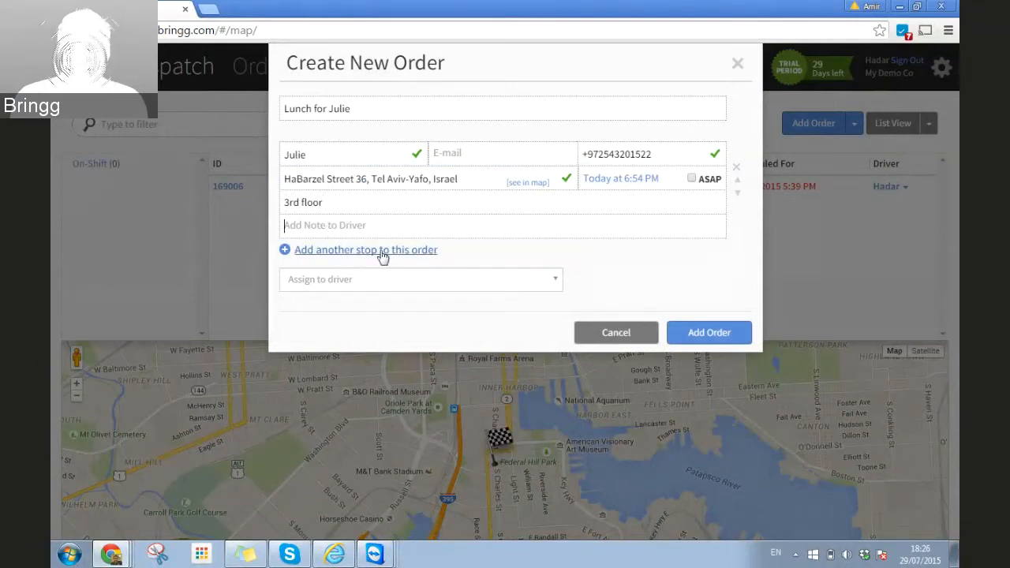
text(2nd )
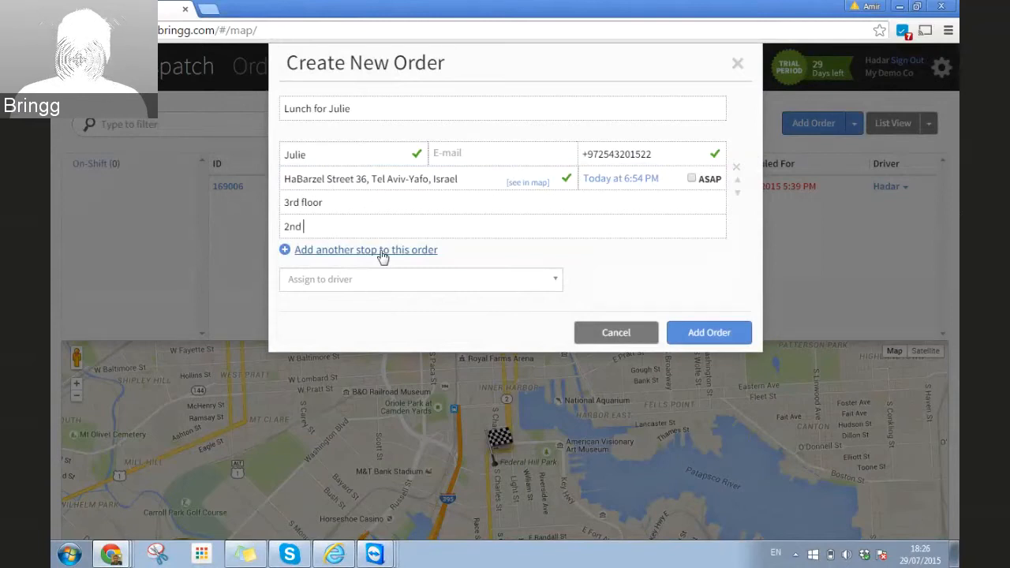
text(door to the right)
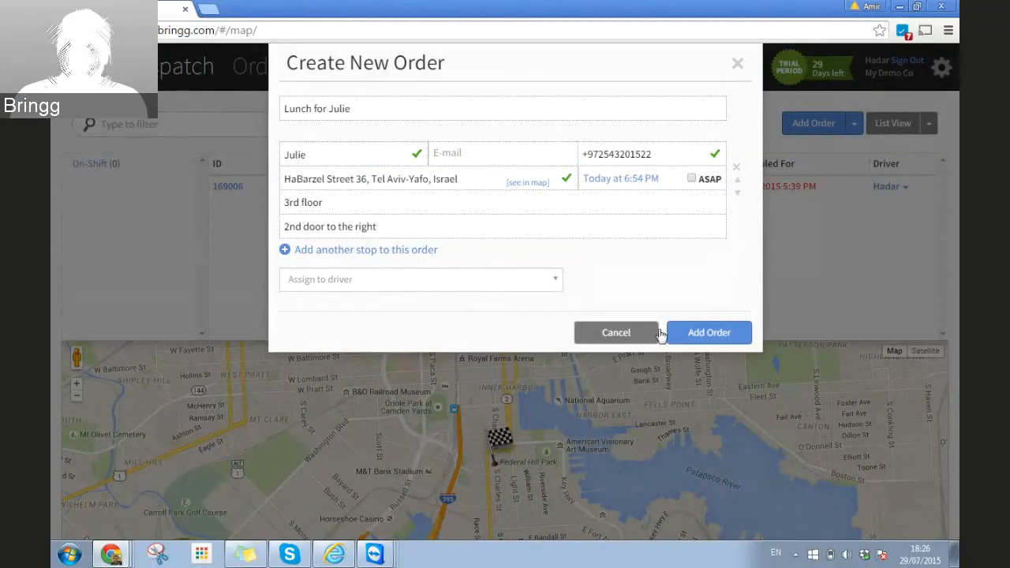
Step: Save the order, check the Customers list, then view the unassigned order in Dispatch's map view
click(704, 340)
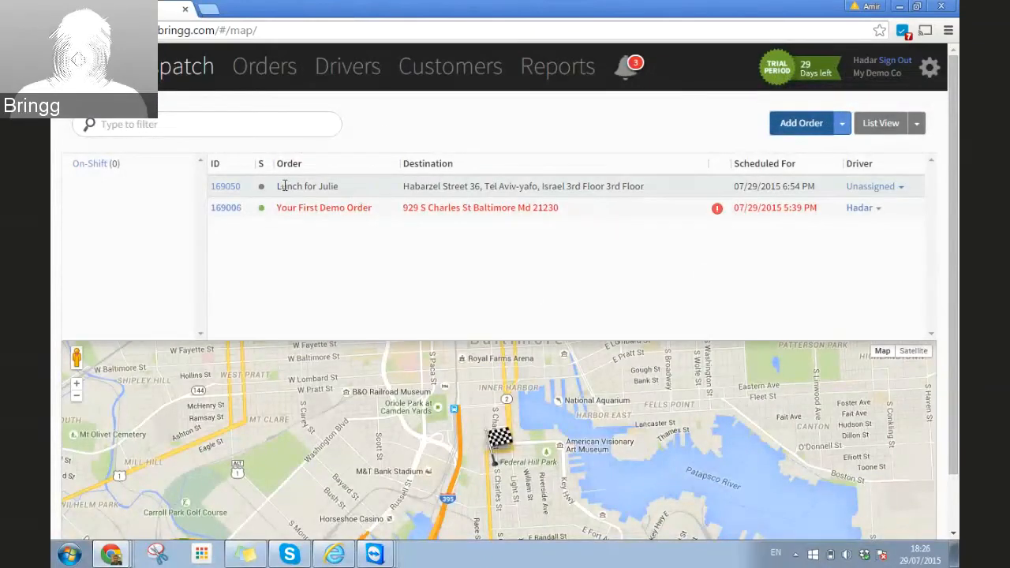
click(437, 73)
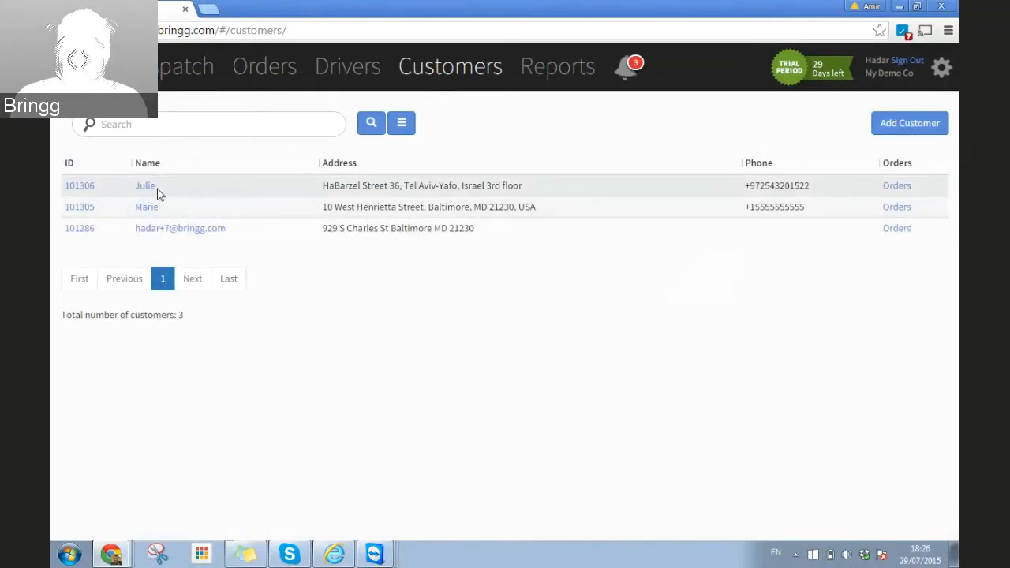
click(166, 80)
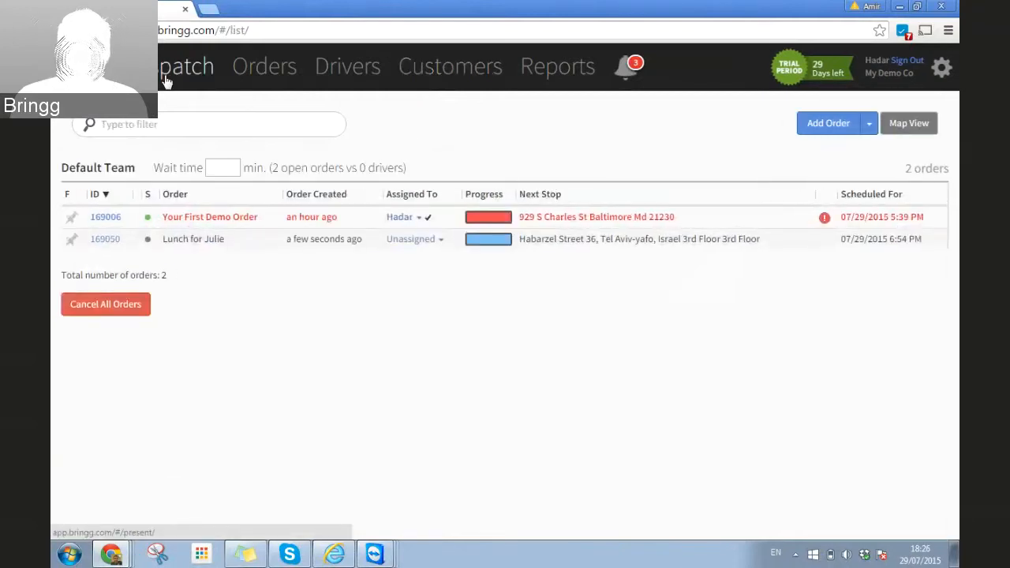
click(907, 124)
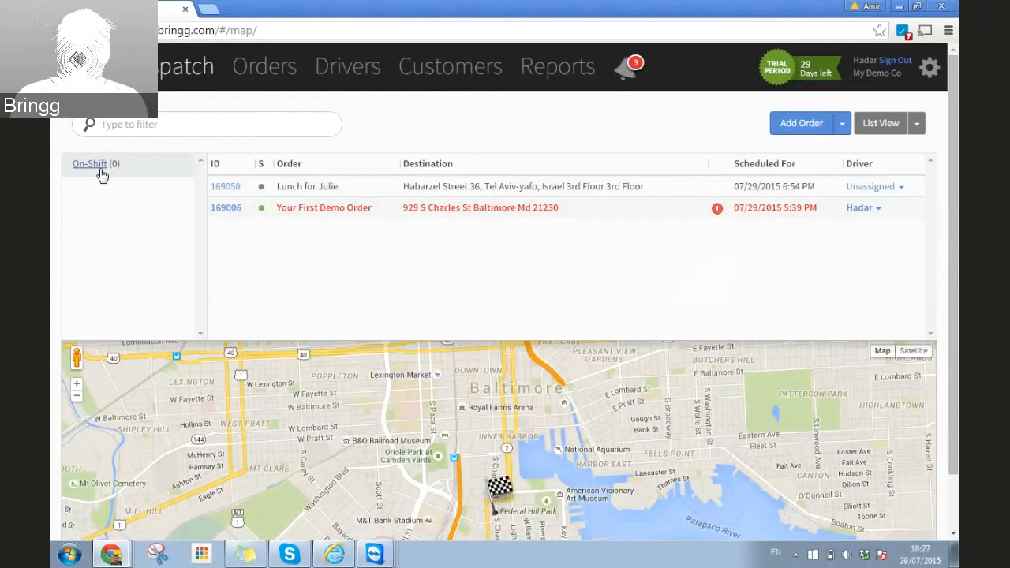
Step: Check the driver's phone in TeamViewer, then return to the Dispatch orders page
click(375, 554)
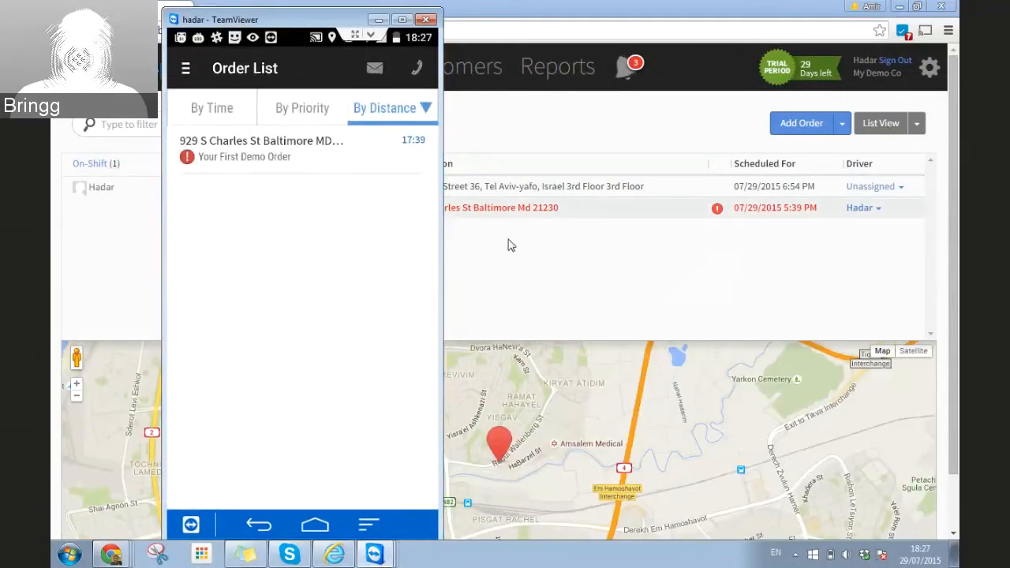
click(508, 245)
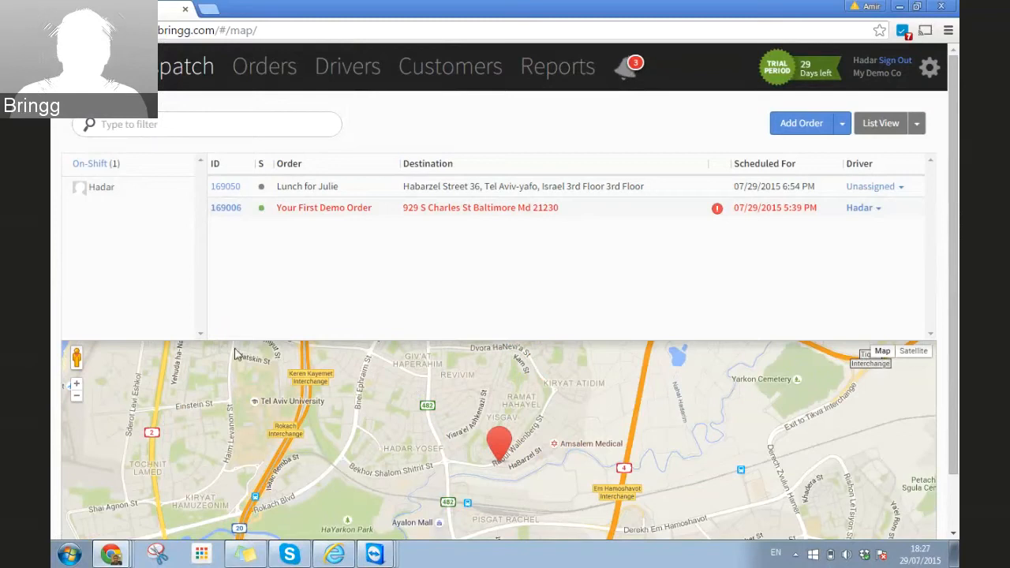
Step: Open the on-shift driver's profile and expand the List View layout options
click(104, 194)
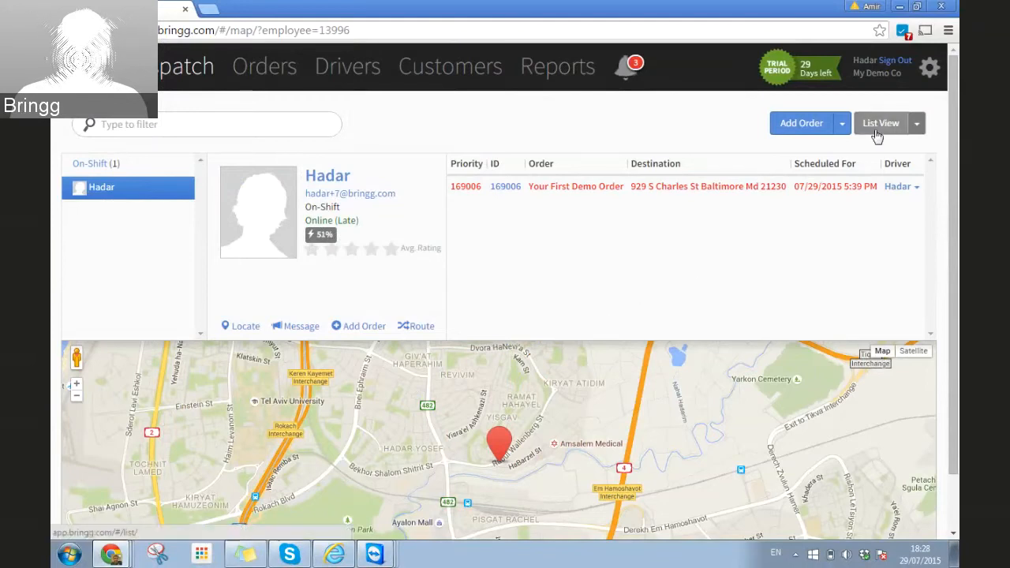
click(916, 126)
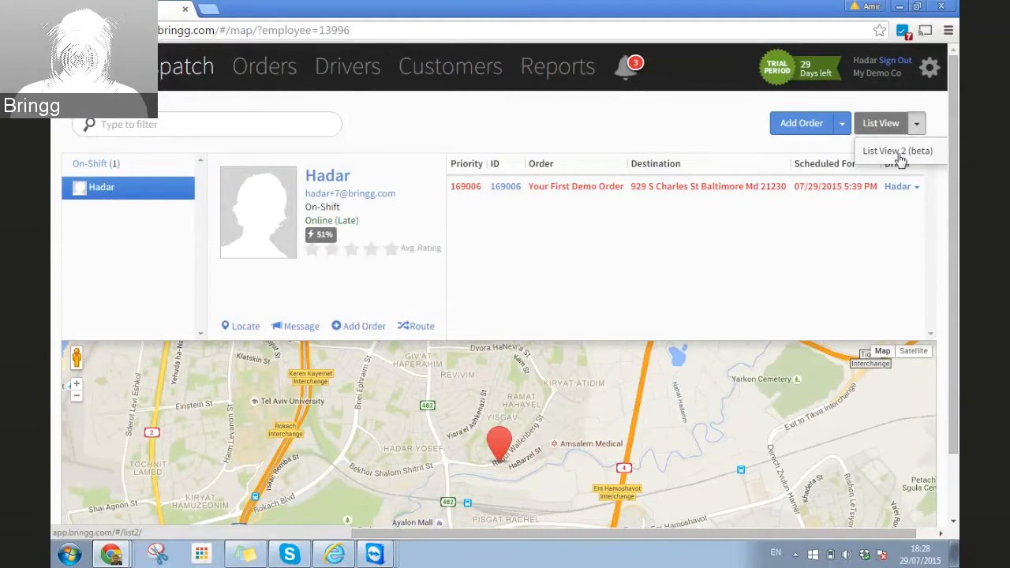
Step: Switch the dispatch orders to List View 2 (beta) with No Grouping
click(897, 153)
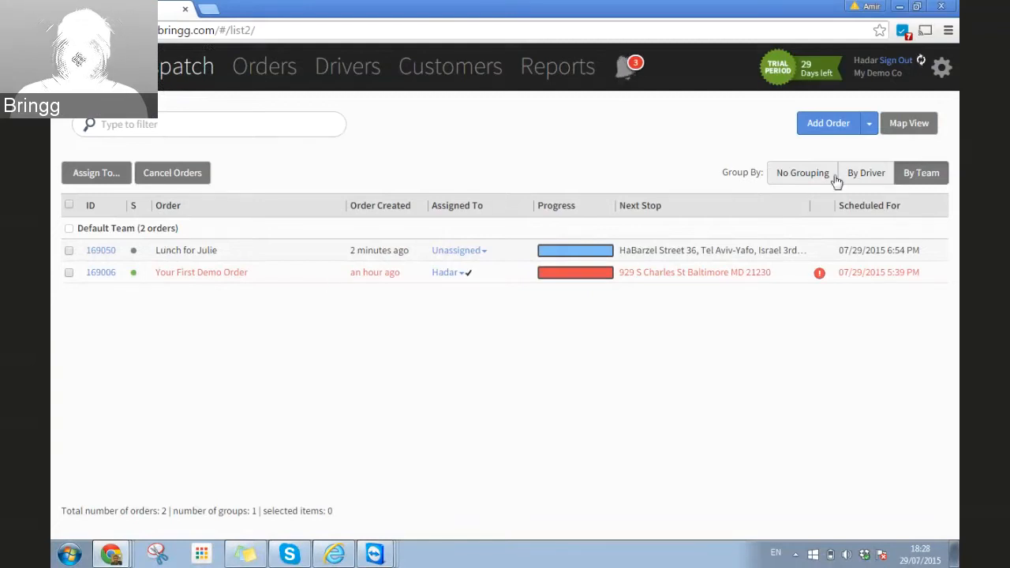
click(866, 175)
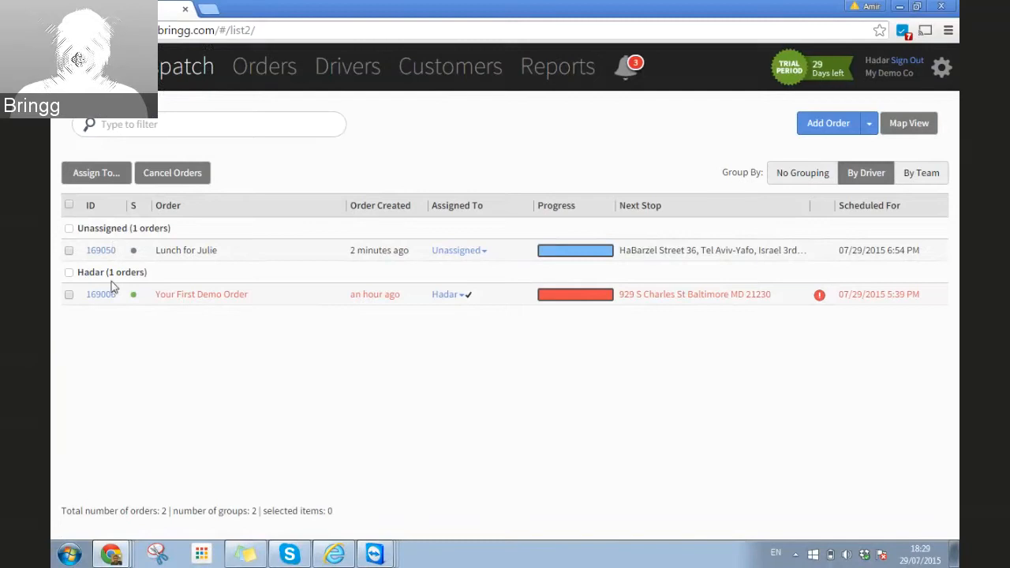
click(794, 181)
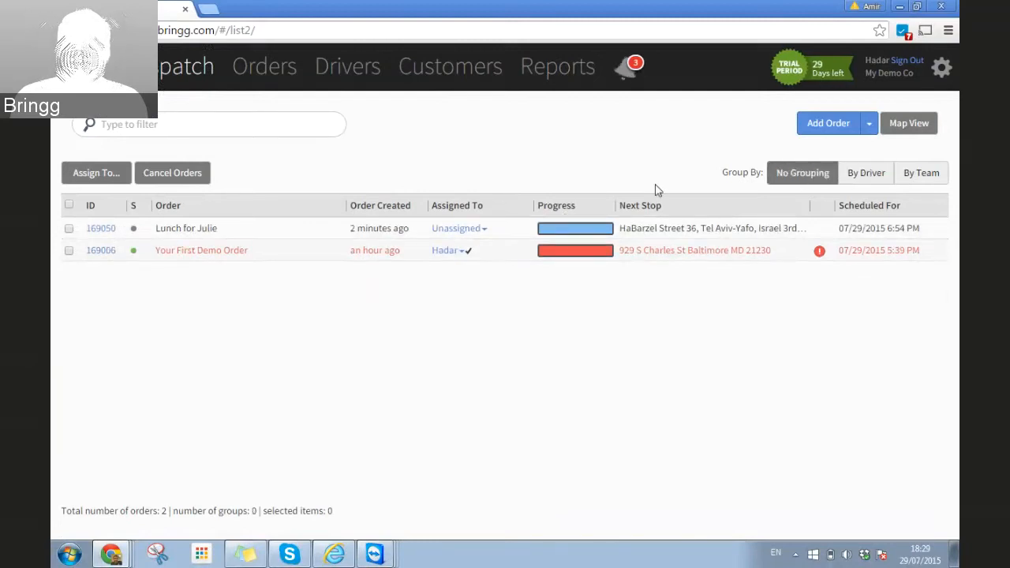
Step: Select orders 169006 and 169050, then clear both selections
click(69, 251)
click(68, 228)
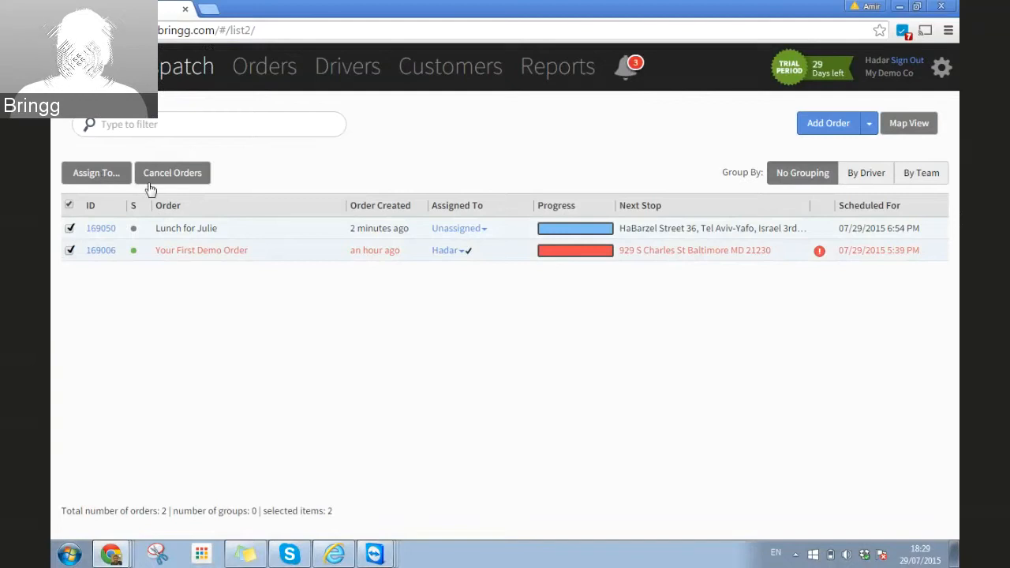
click(68, 228)
click(68, 251)
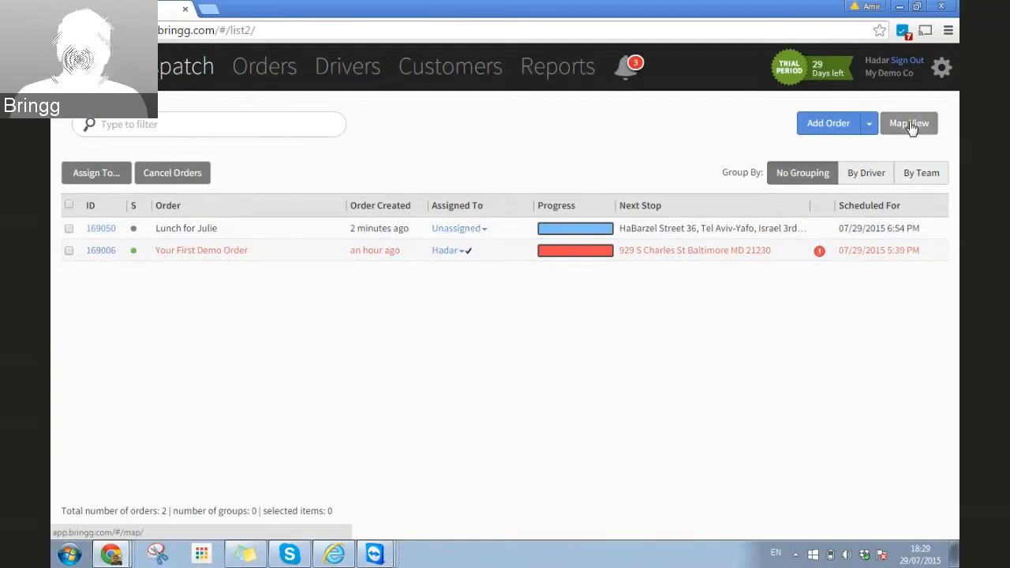
Step: Assign the lunch order to the on-shift driver and bring up the mirrored driver phone
click(457, 228)
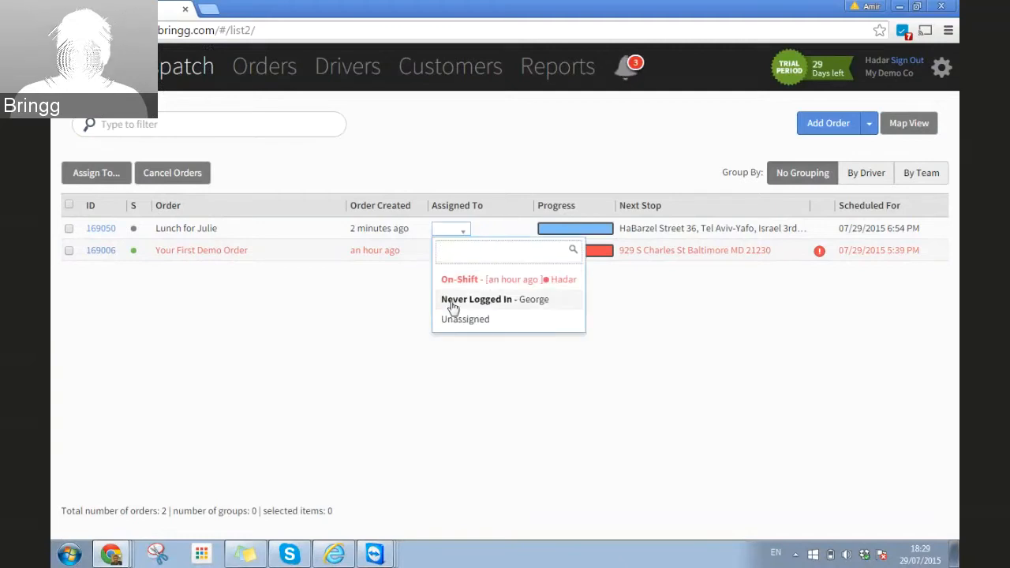
click(473, 288)
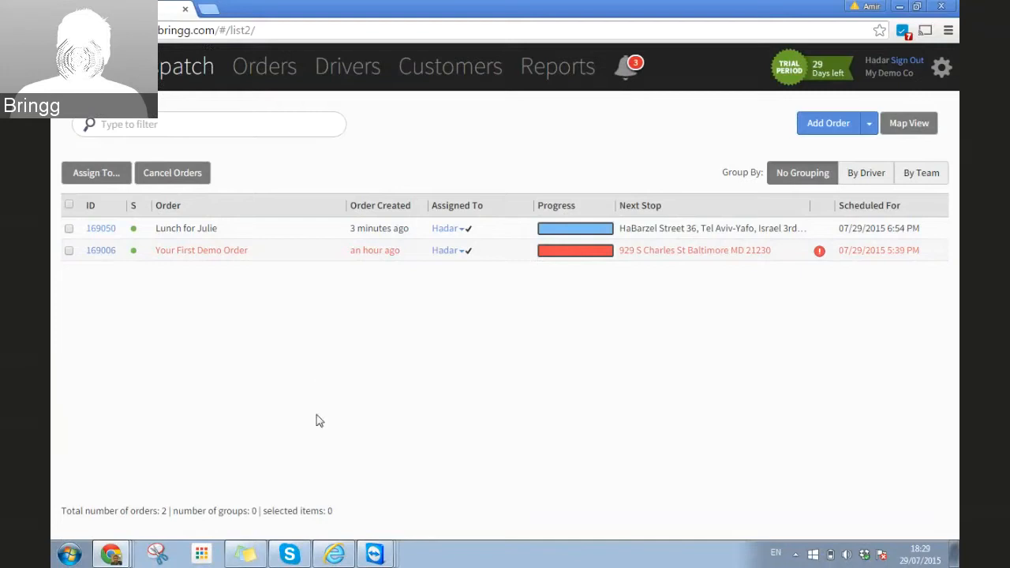
click(374, 551)
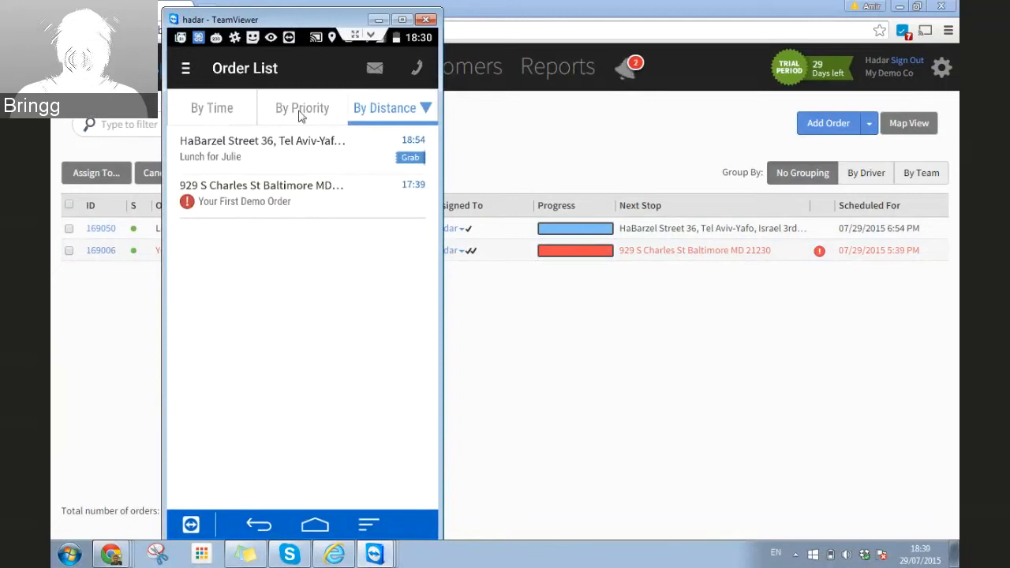
Step: Re-sort the driver app's order list by time, then by distance
click(219, 113)
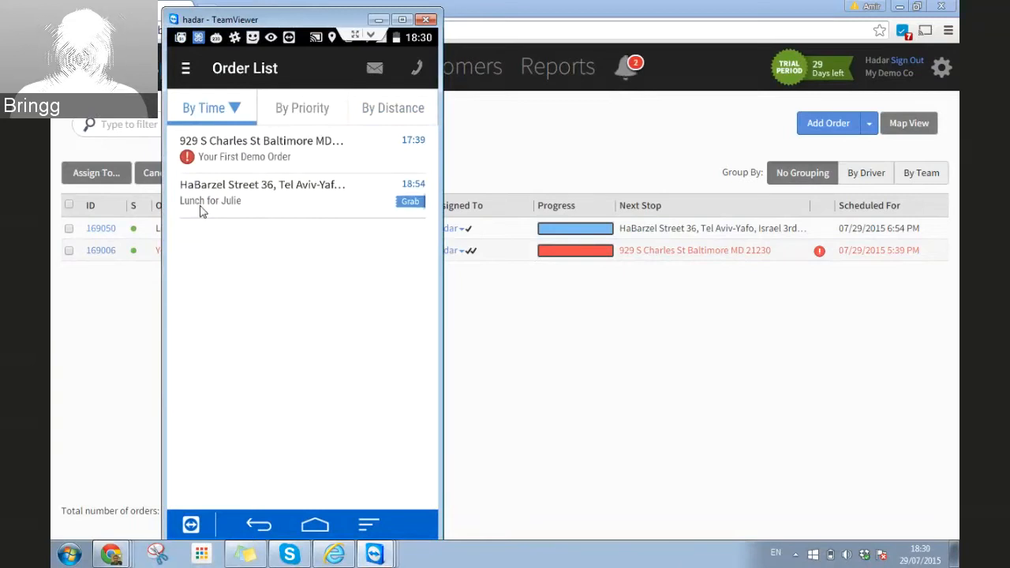
click(378, 118)
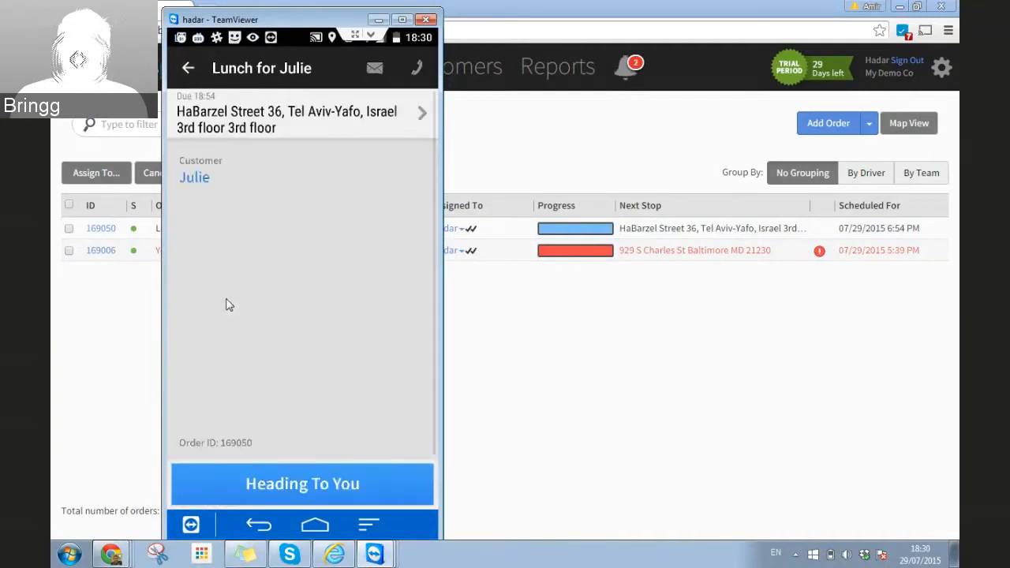
Step: Mark the lunch order Heading To You and bring up the navigation app chooser for its address
click(310, 499)
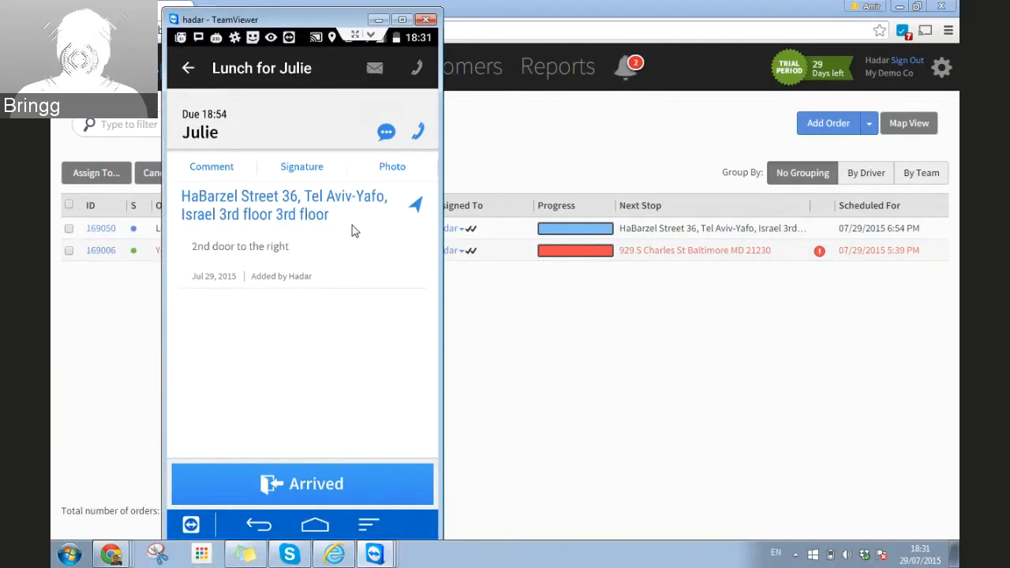
click(419, 206)
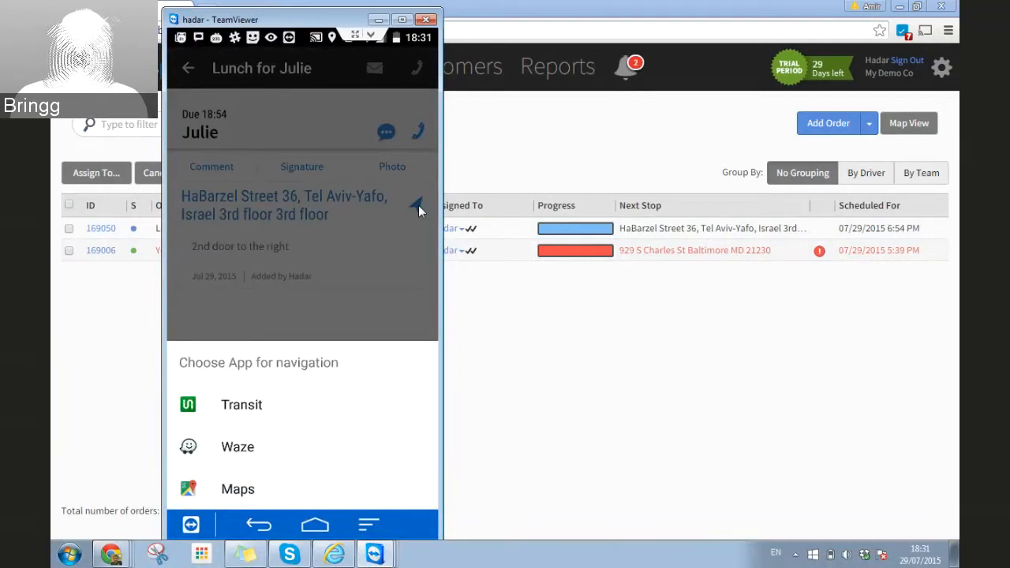
Step: Dismiss the navigation chooser, try the newest SMS tracking link, and return to the conversation
click(418, 205)
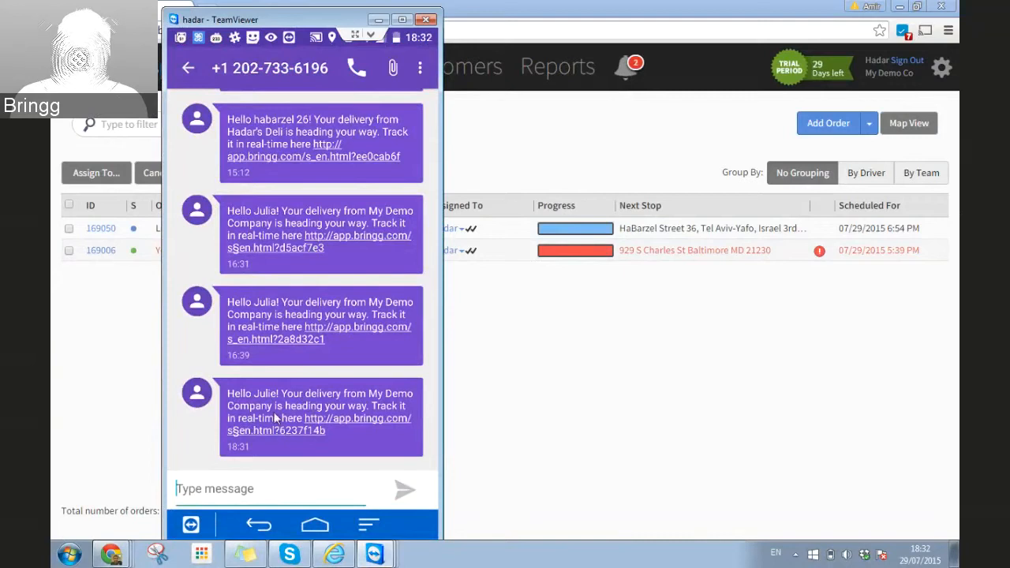
click(327, 431)
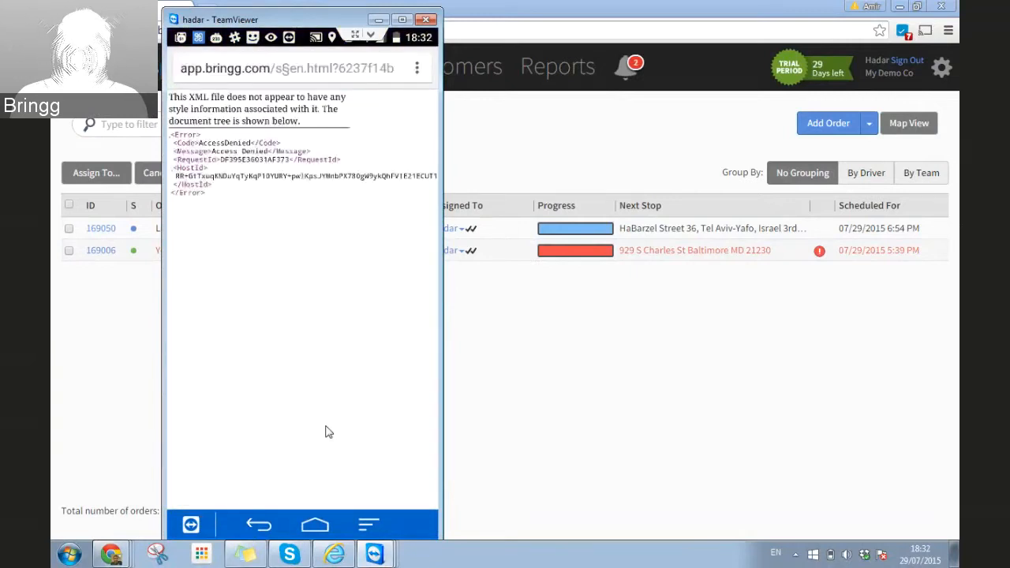
key(Escape)
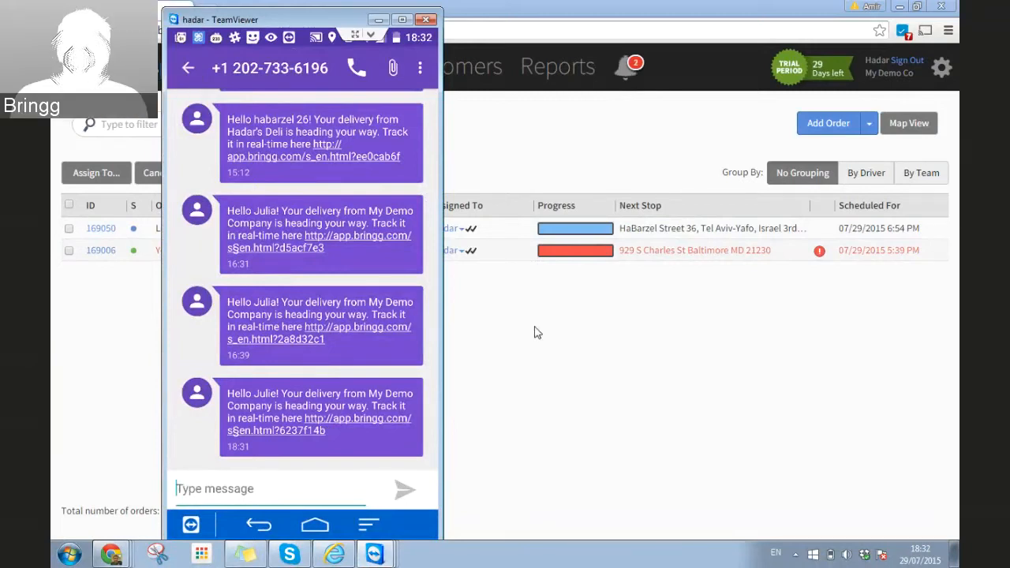
Step: Add a new order for the saved customer, auto-filled from her name, assigned to the on-shift driver
click(481, 315)
click(829, 131)
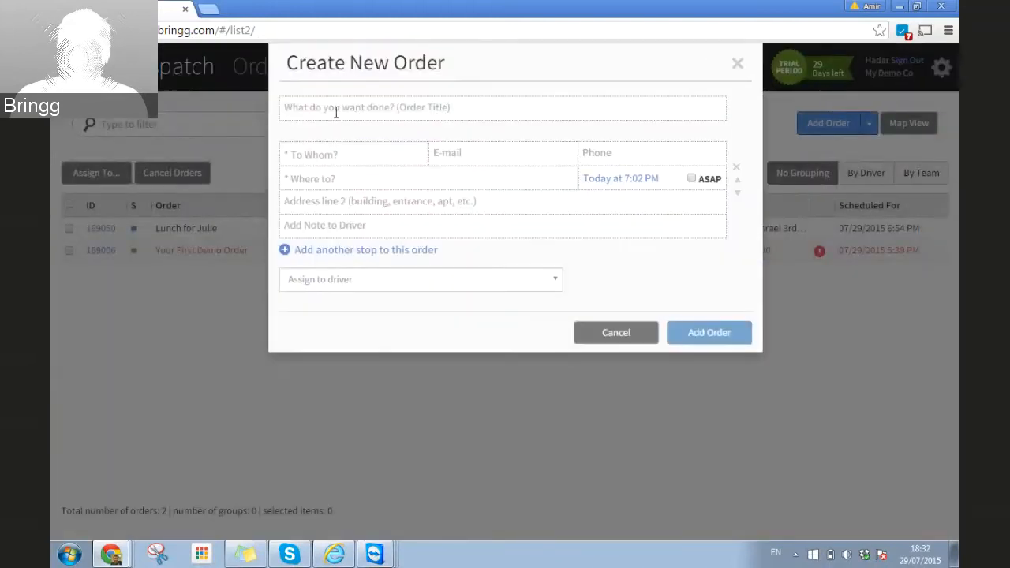
click(322, 153)
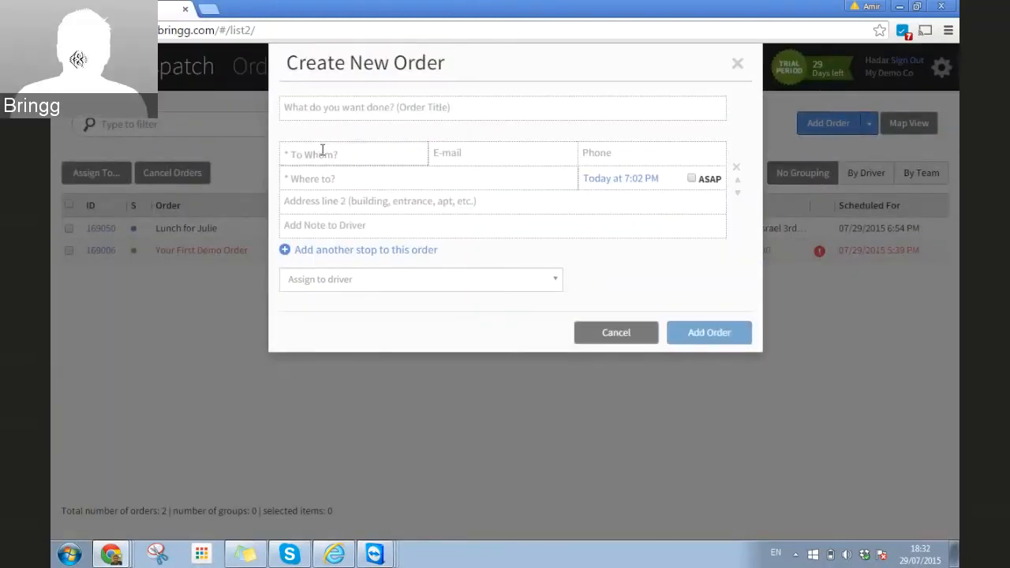
text(juli)
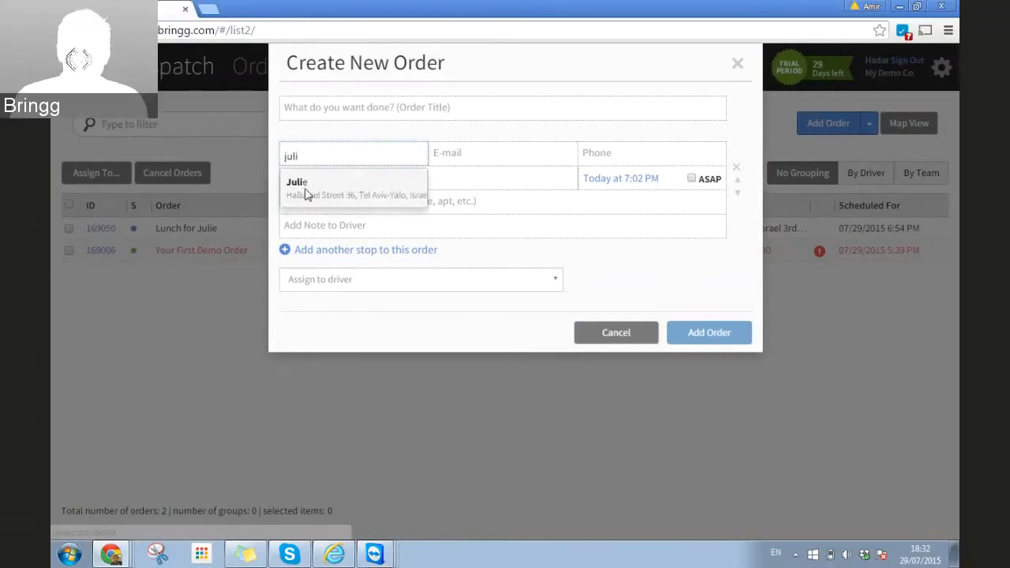
click(308, 190)
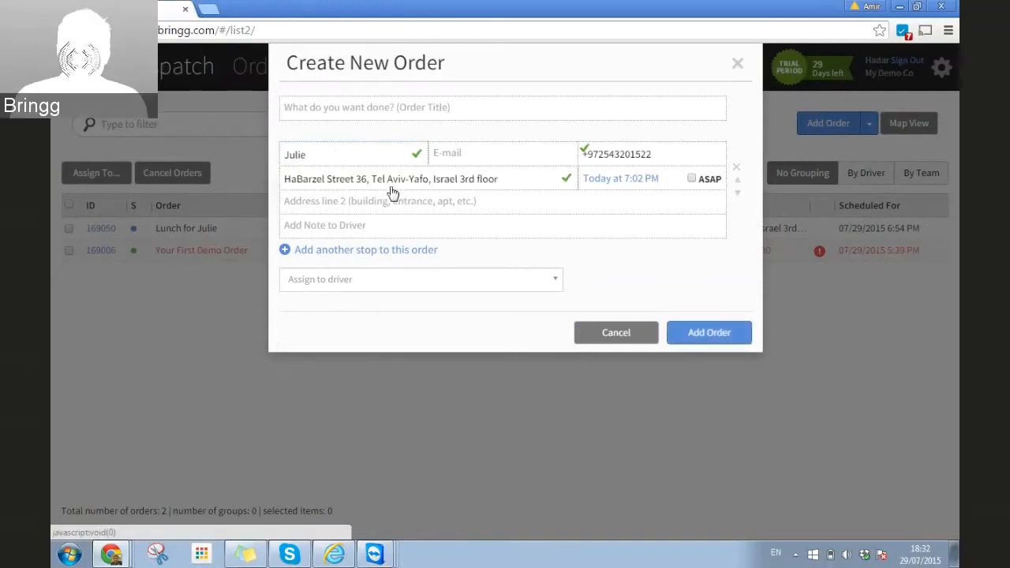
click(387, 284)
click(360, 338)
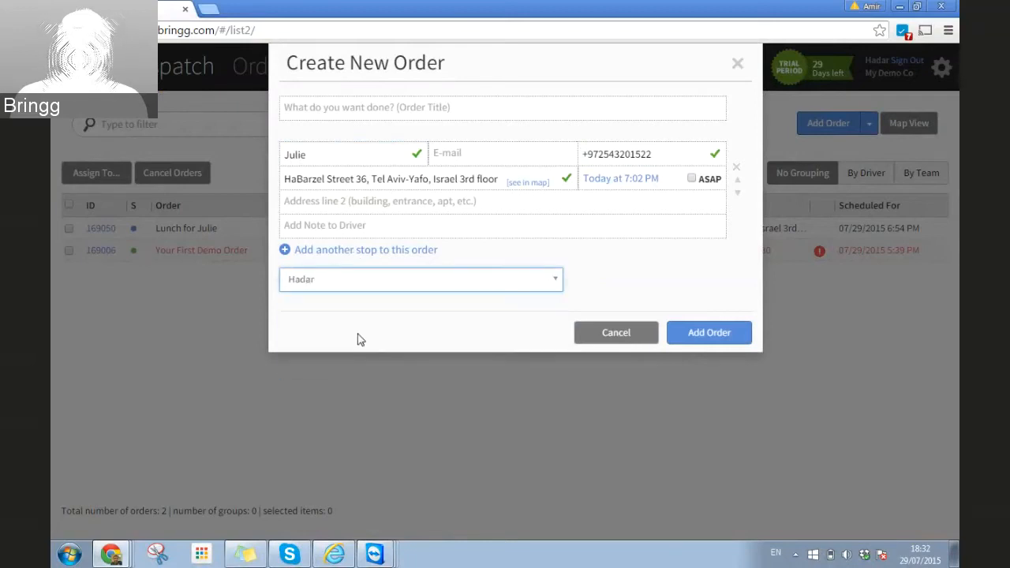
click(722, 334)
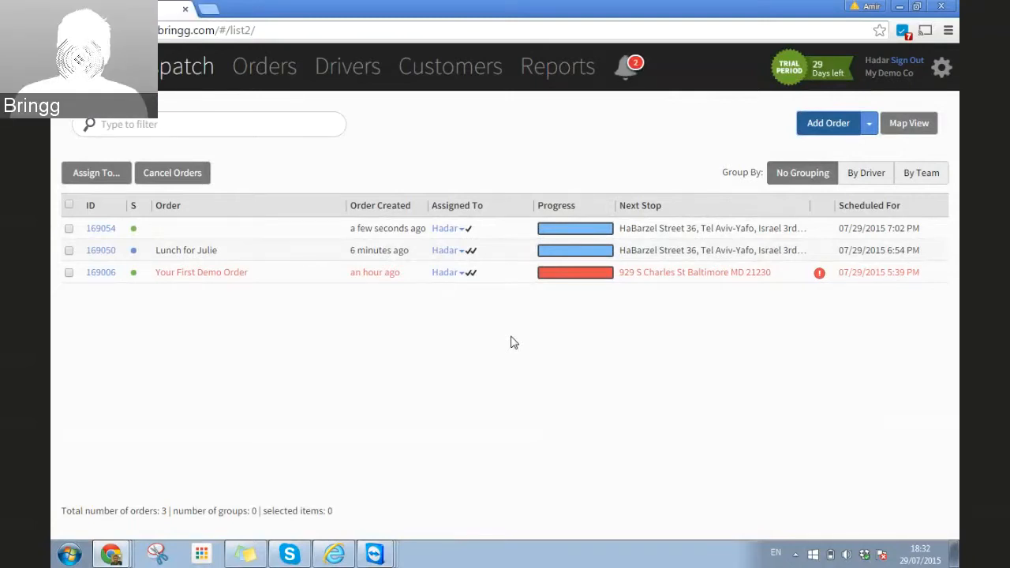
Step: Bring up the mirrored driver phone listing the new 19:02 order
click(379, 554)
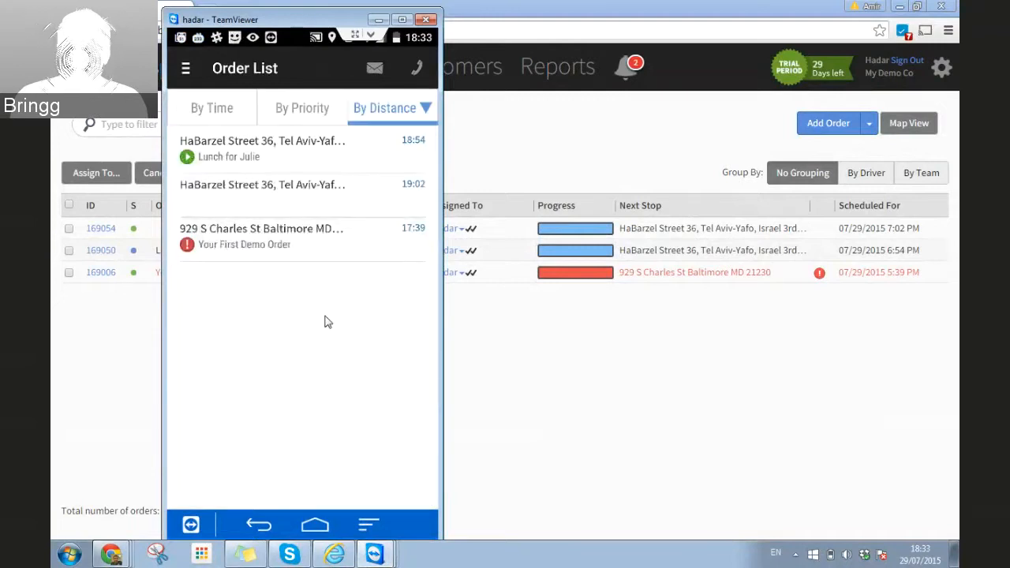
Step: View the 19:02 order's details and its new tracking SMS, then return to the browser
click(275, 203)
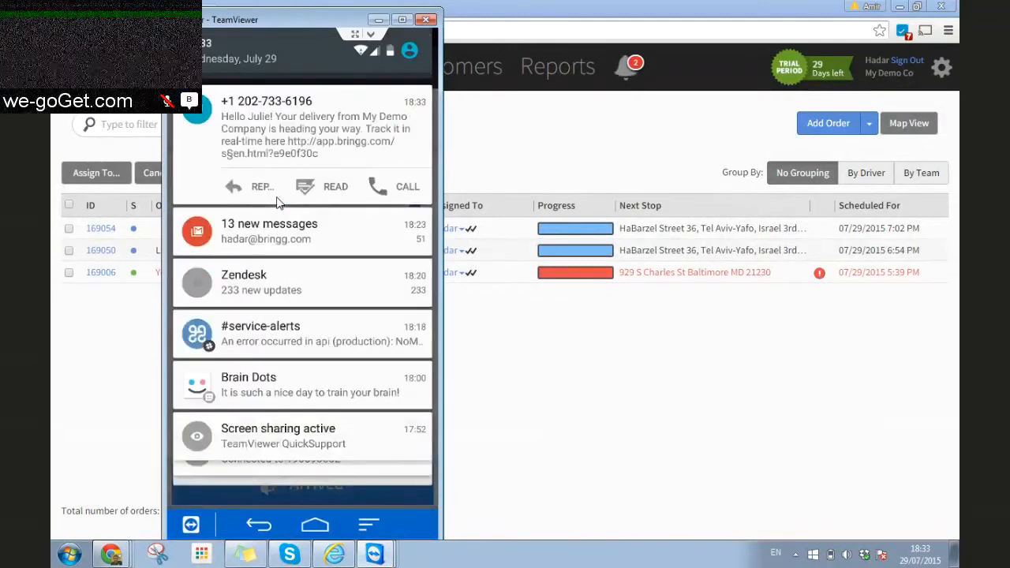
click(276, 201)
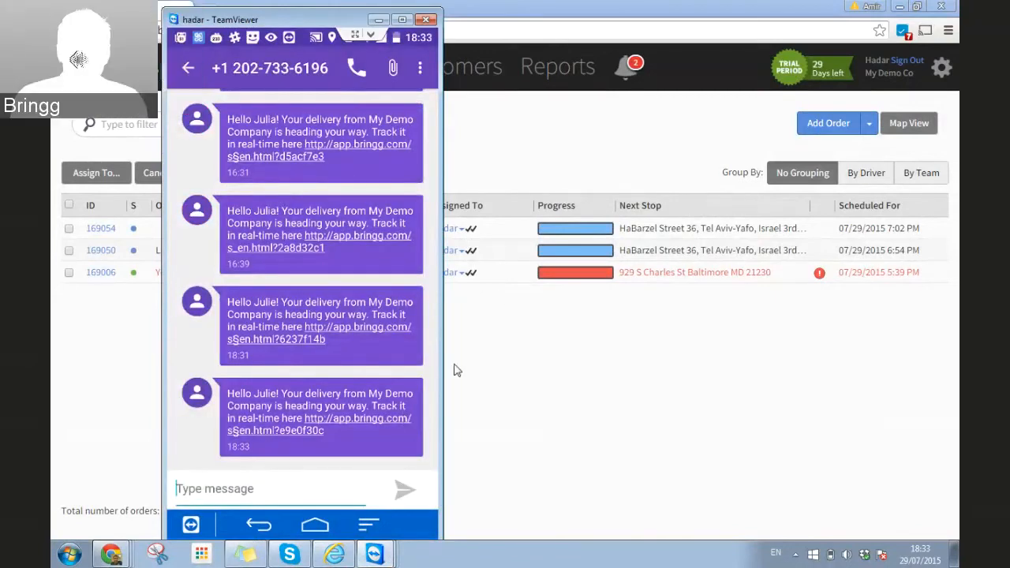
click(508, 327)
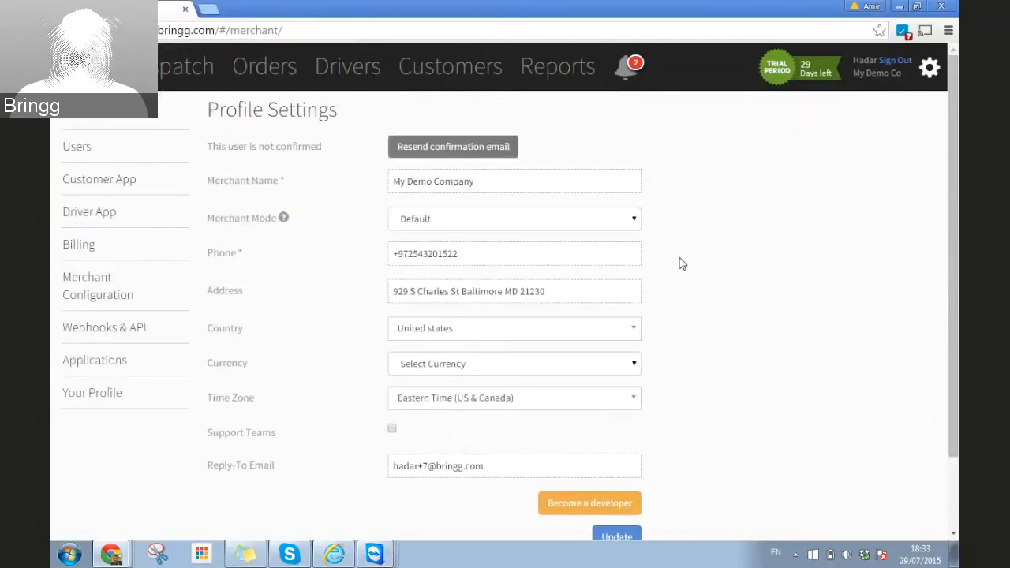
Step: Reload the Profile Settings page and go back to the Dispatch board
key(F5)
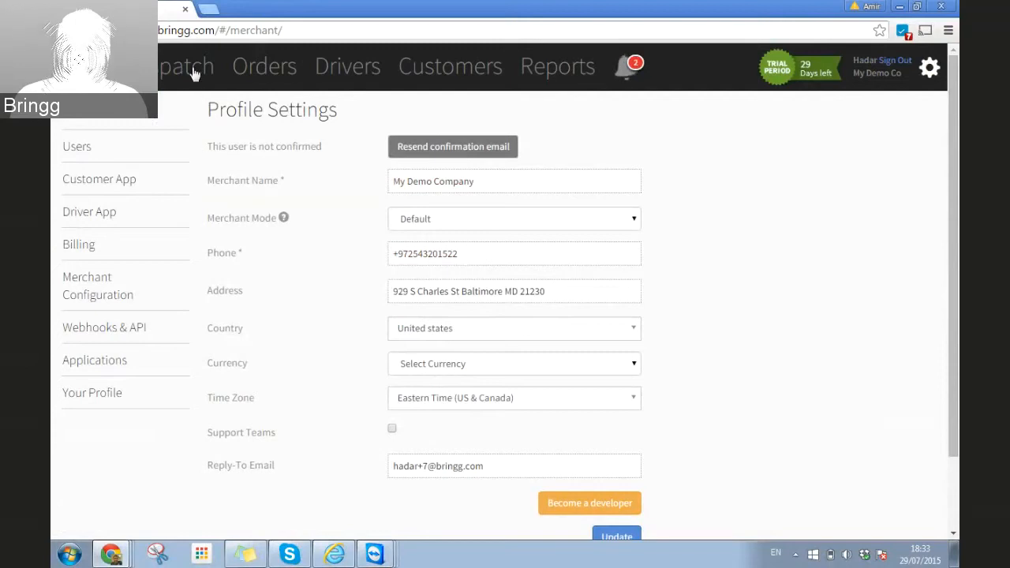
click(165, 69)
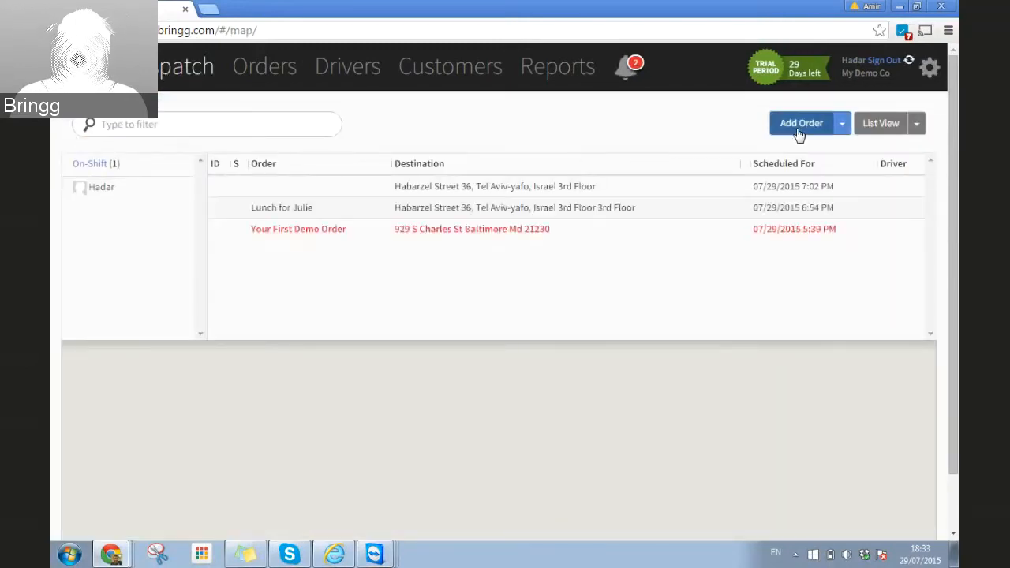
Step: Create order 169057 for the saved customer, assigned to the on-shift driver
click(799, 124)
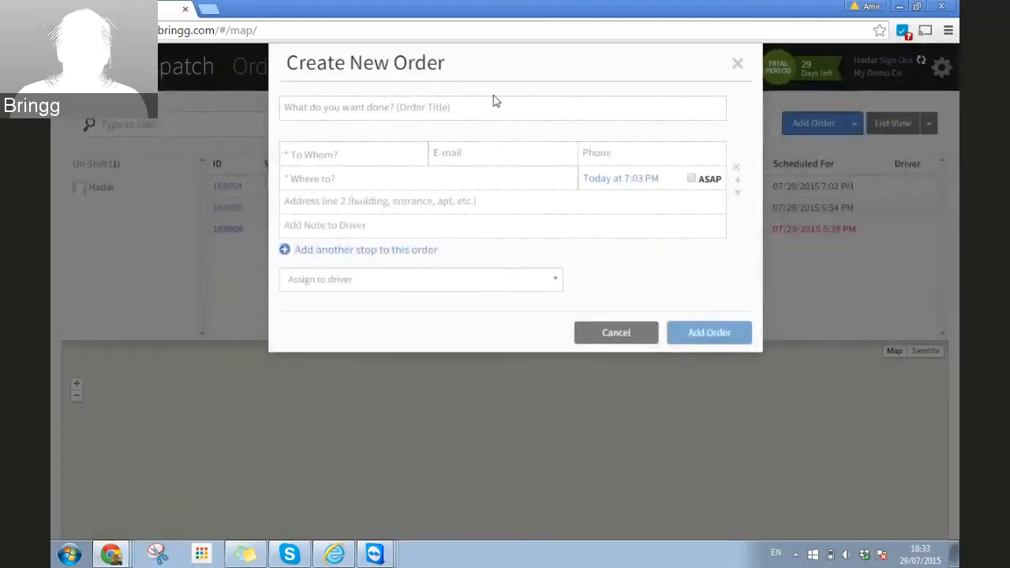
click(354, 153)
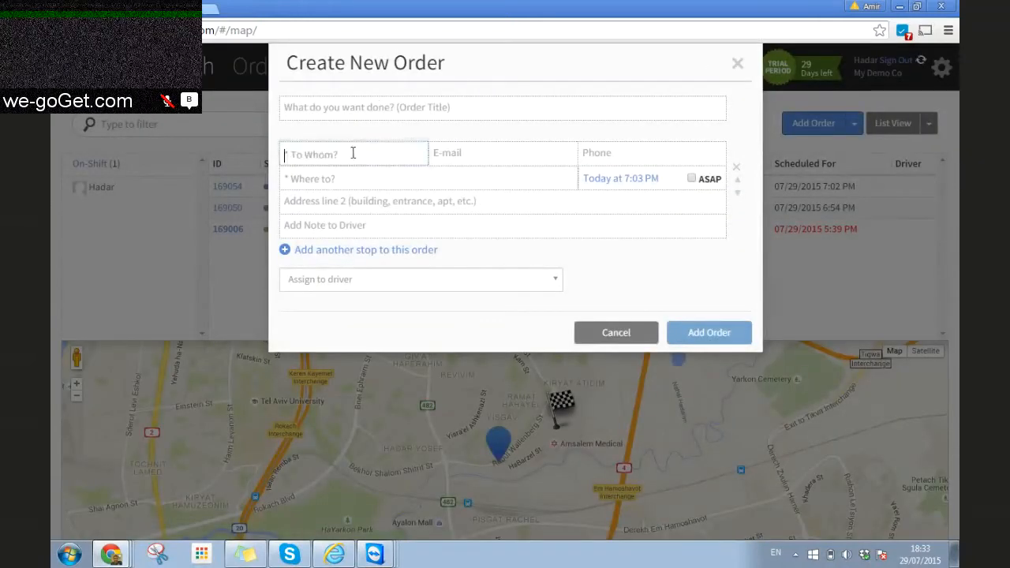
text(jul)
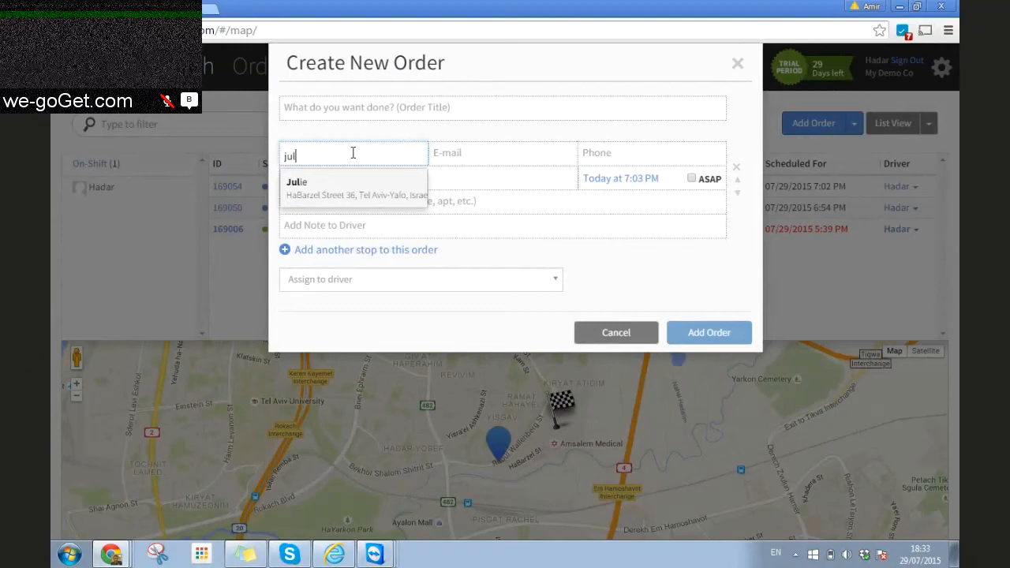
click(303, 182)
click(436, 283)
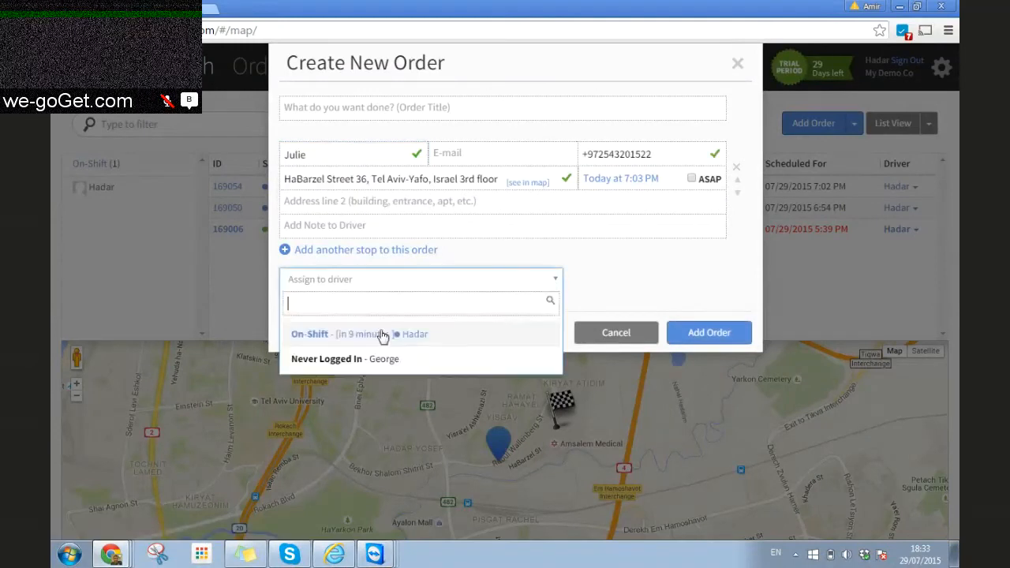
click(366, 339)
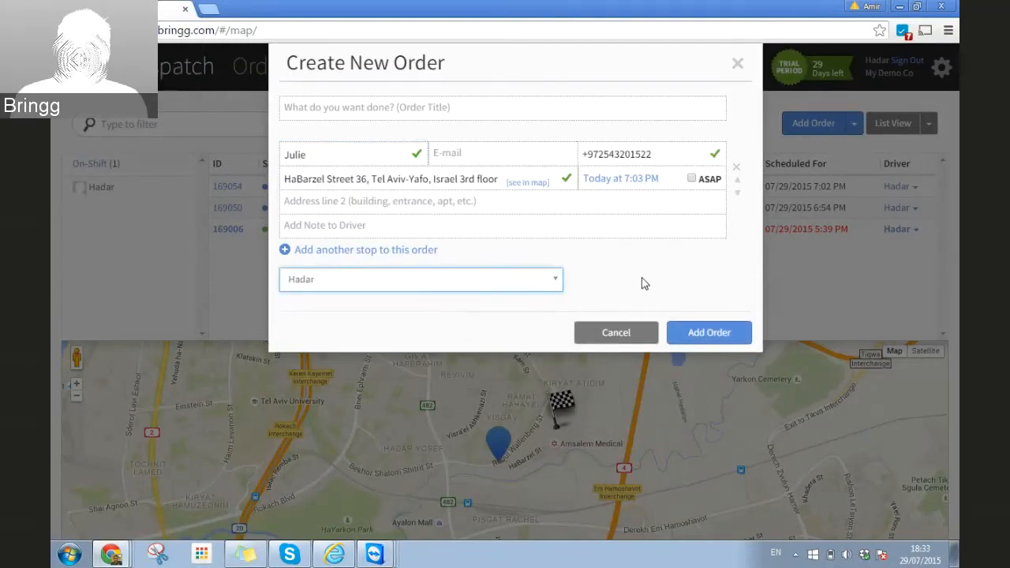
click(709, 334)
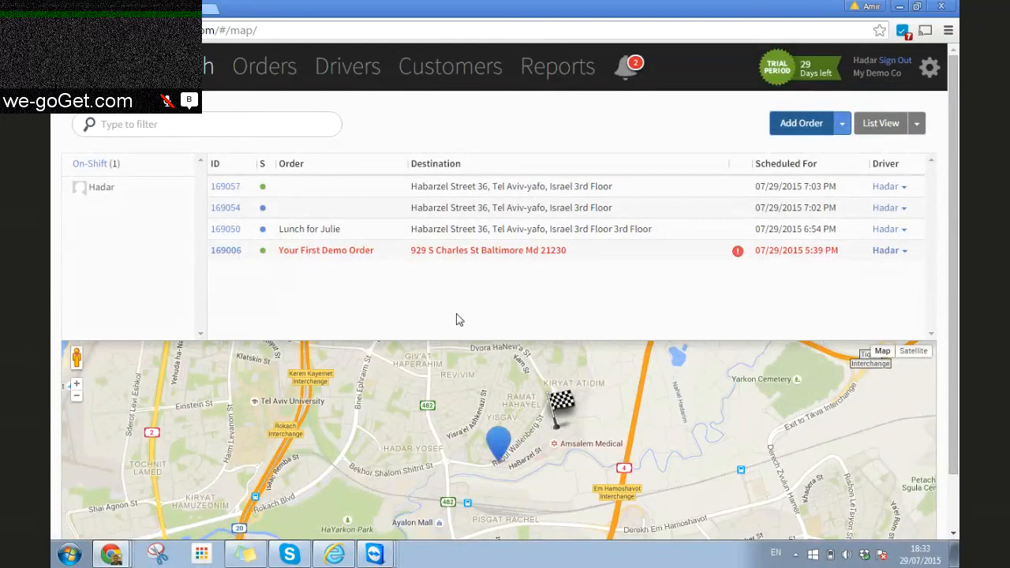
Step: Start the new 19:03 order on the driver's phone so the customer receives a tracking SMS
click(374, 555)
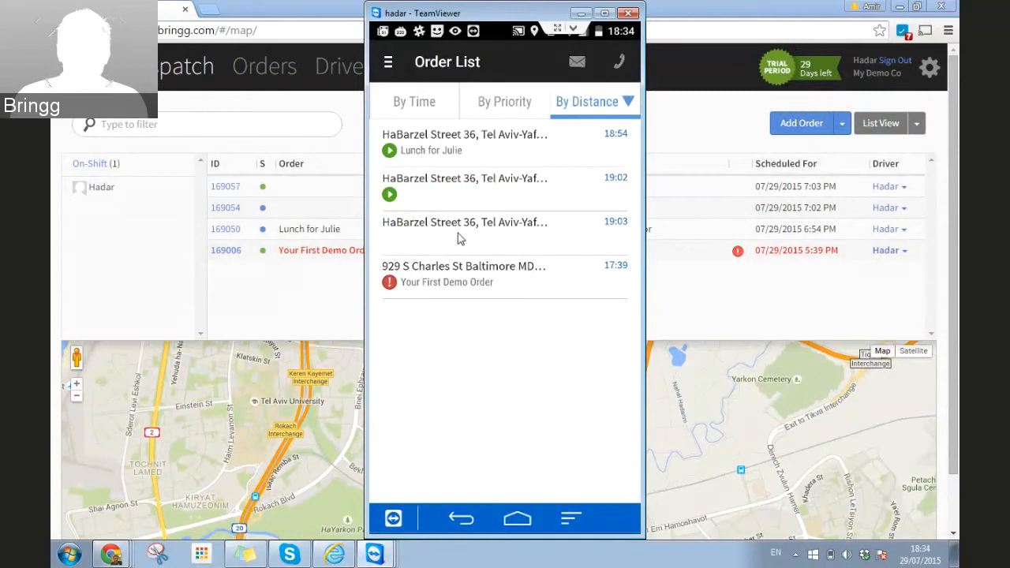
click(467, 243)
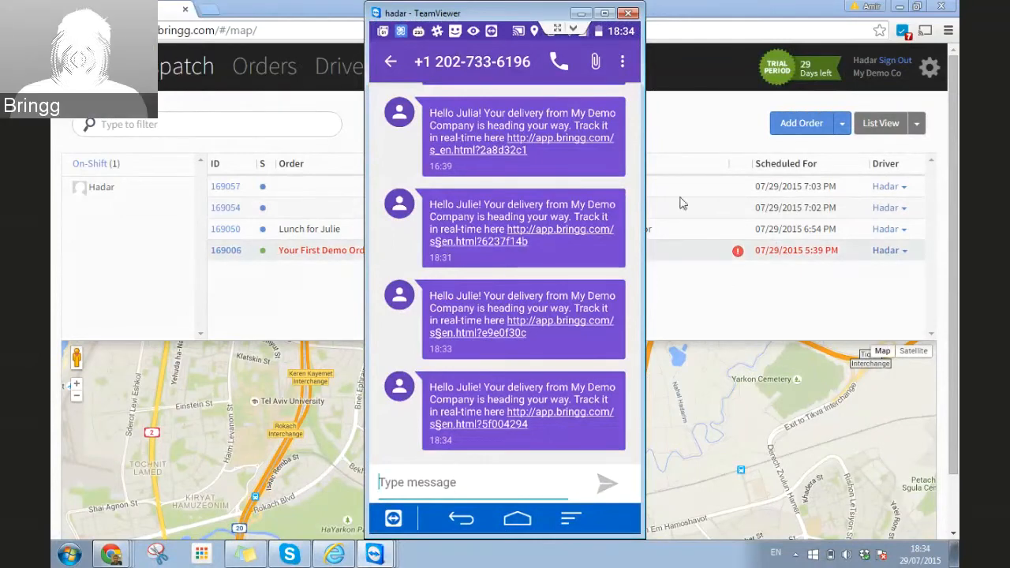
click(694, 289)
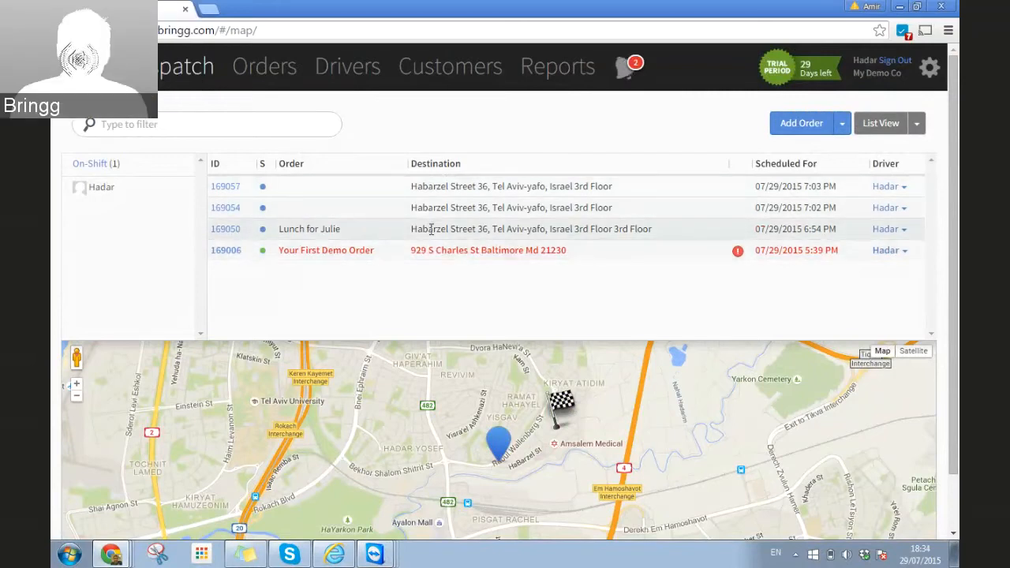
Step: Open the lunch order's details and follow its shared link to the customer's live tracking page
click(226, 231)
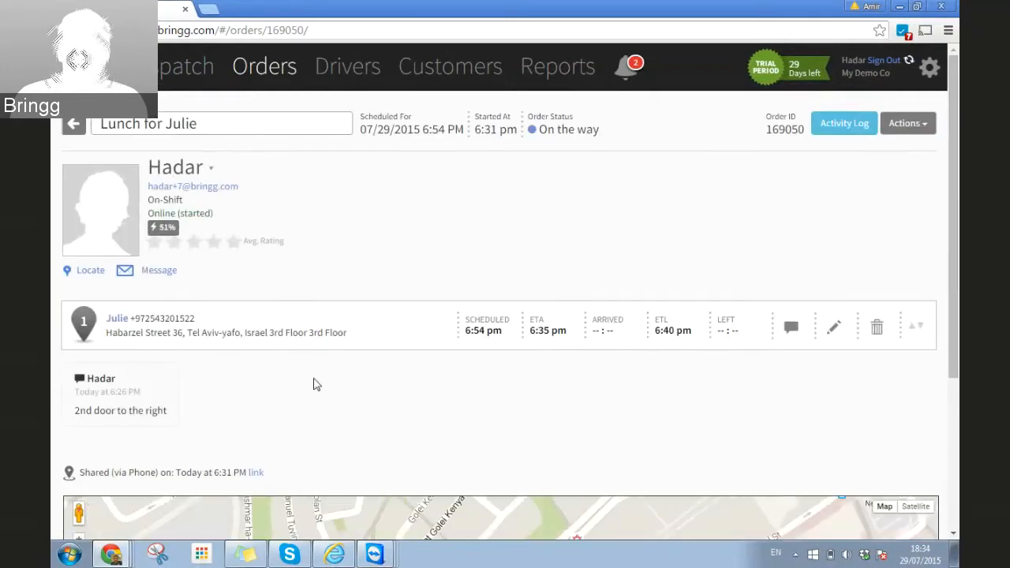
click(256, 473)
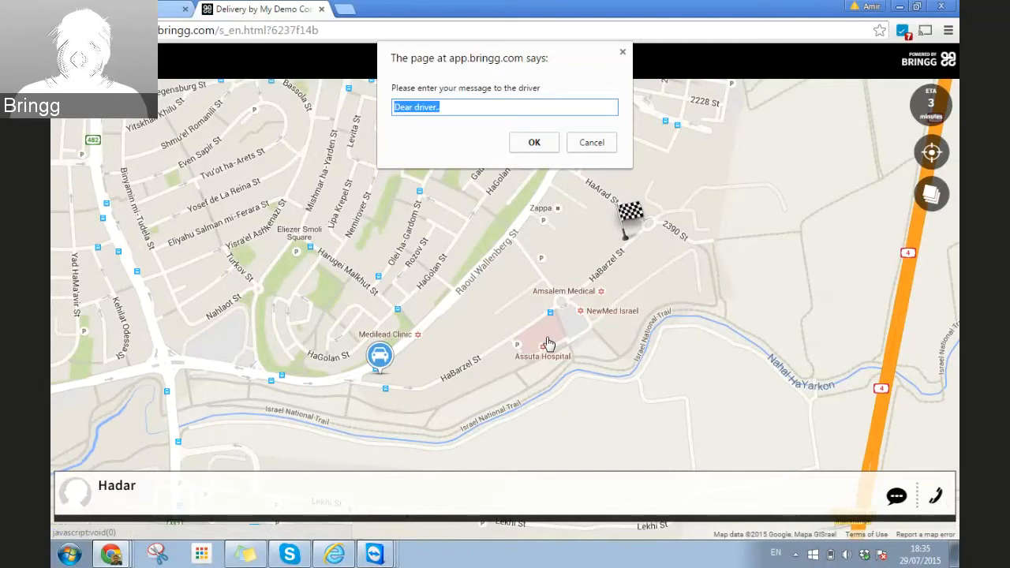
Step: Send the driver the note 'Do not ring the doorbell' and dismiss the confirmation
text(Do not)
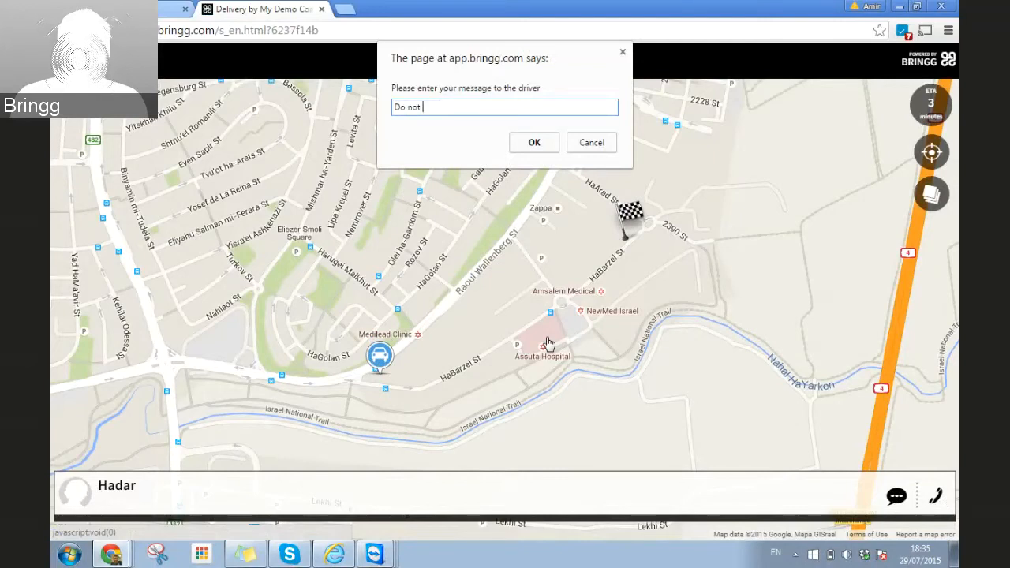
text( ring the d)
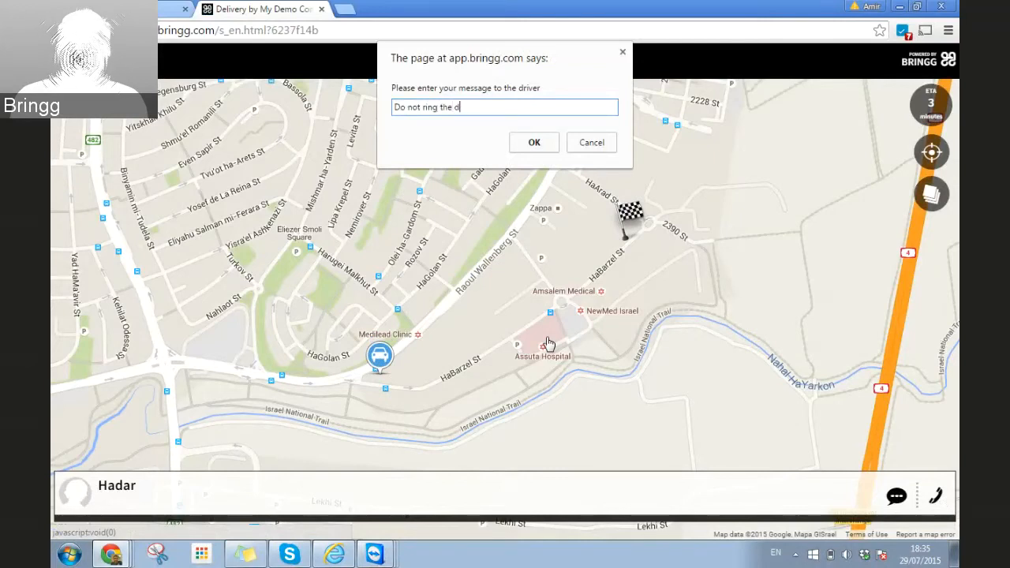
text(oorbell)
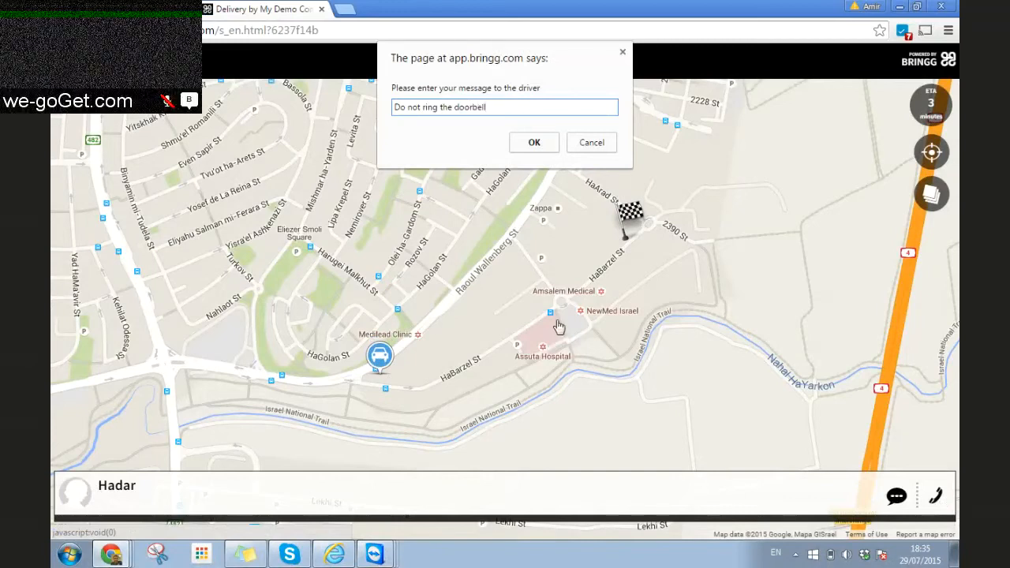
click(533, 142)
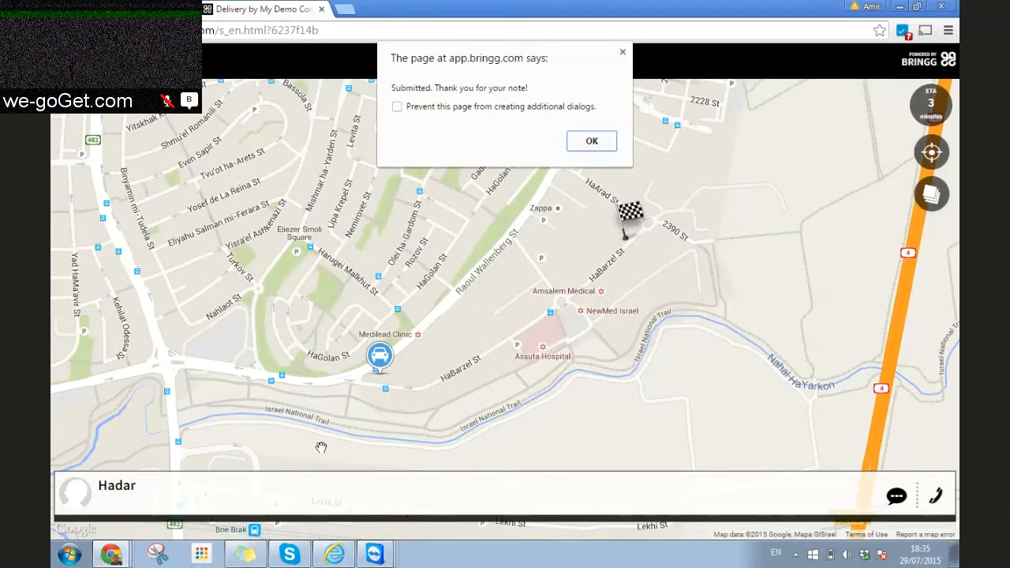
click(591, 142)
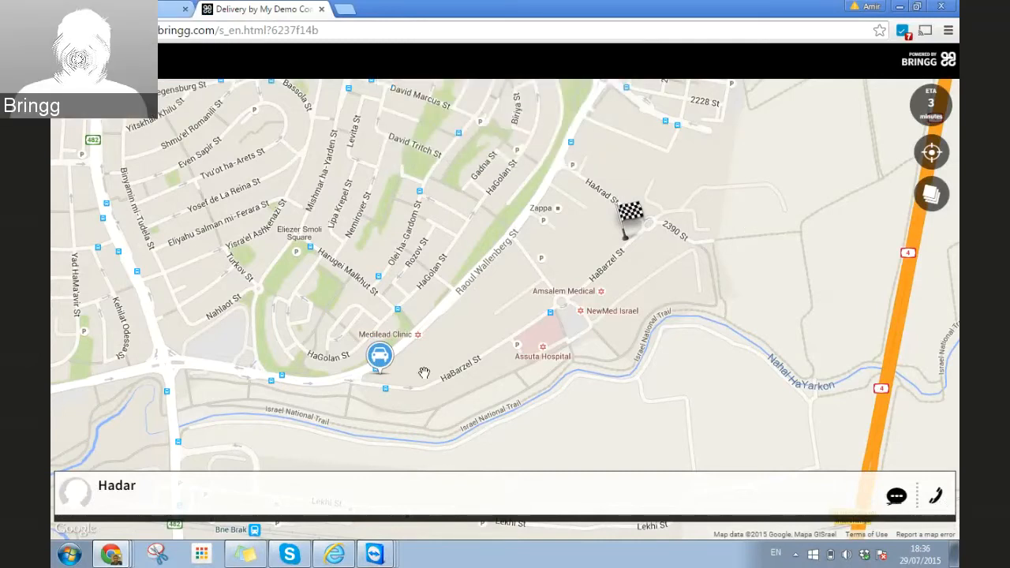
Step: Mark the driver as arrived on the mirrored phone, then reload the customer's tracking page
click(381, 559)
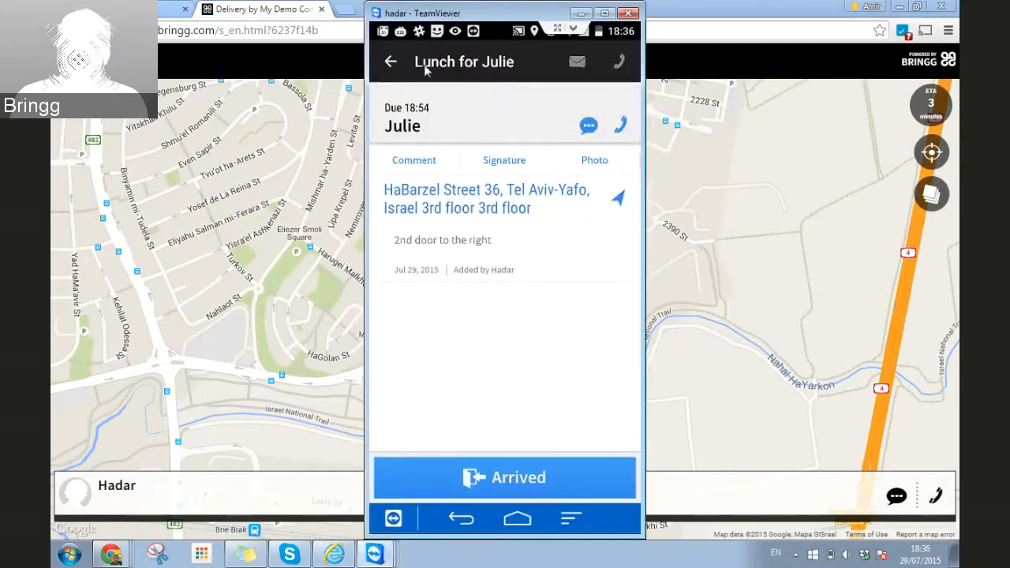
drag(455, 14, 228, 1)
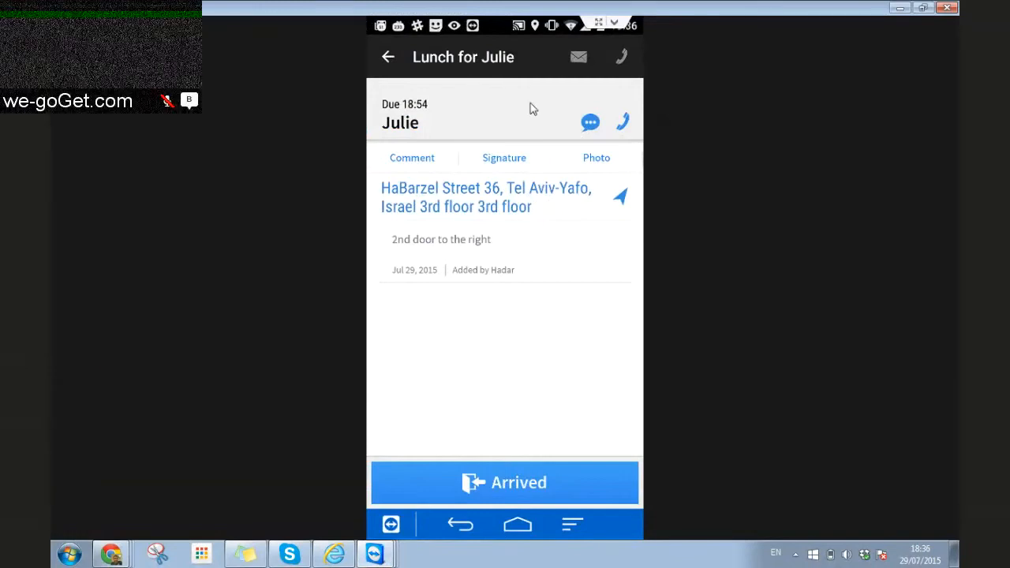
click(922, 7)
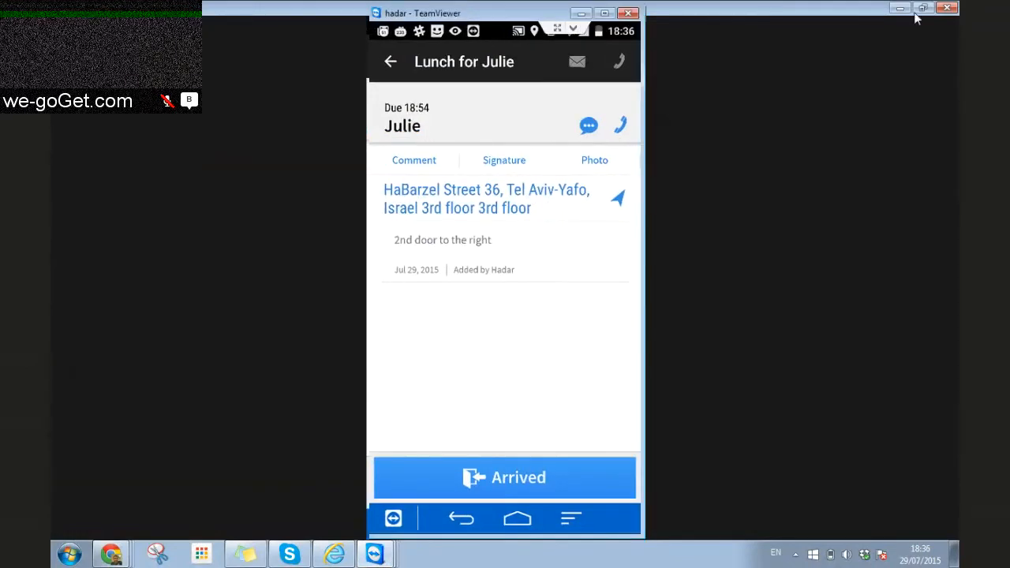
drag(494, 14, 302, 41)
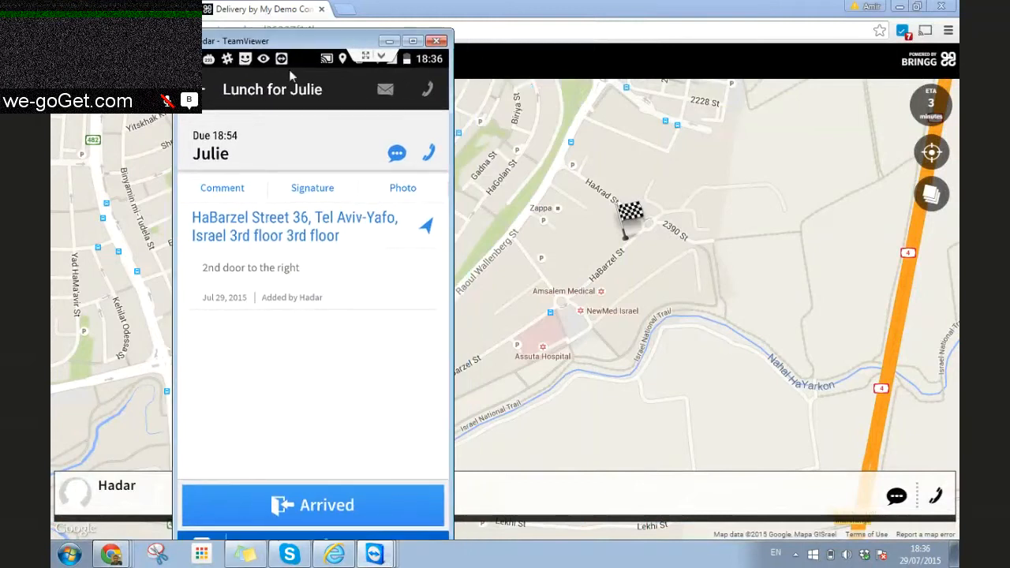
click(302, 508)
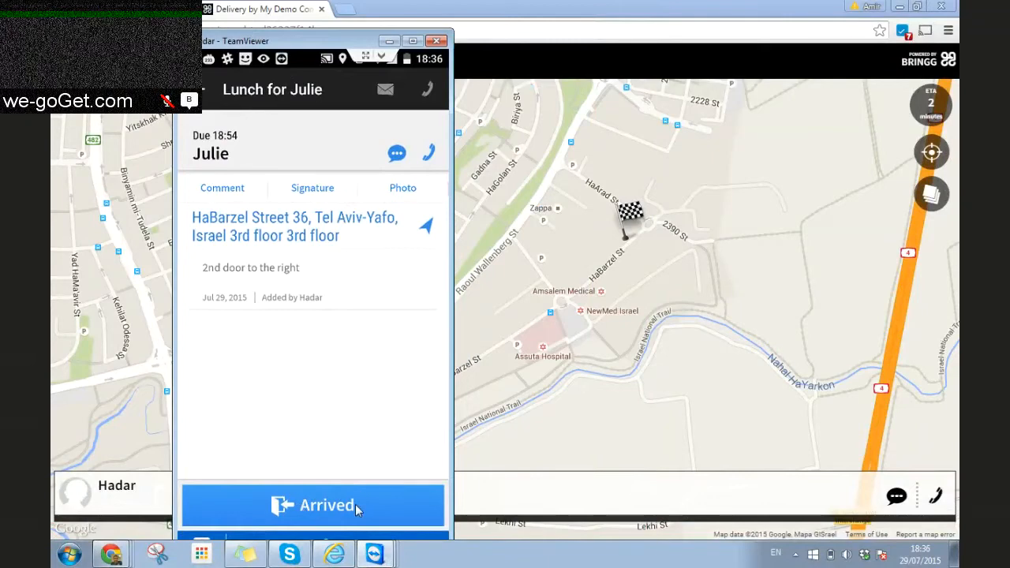
click(355, 505)
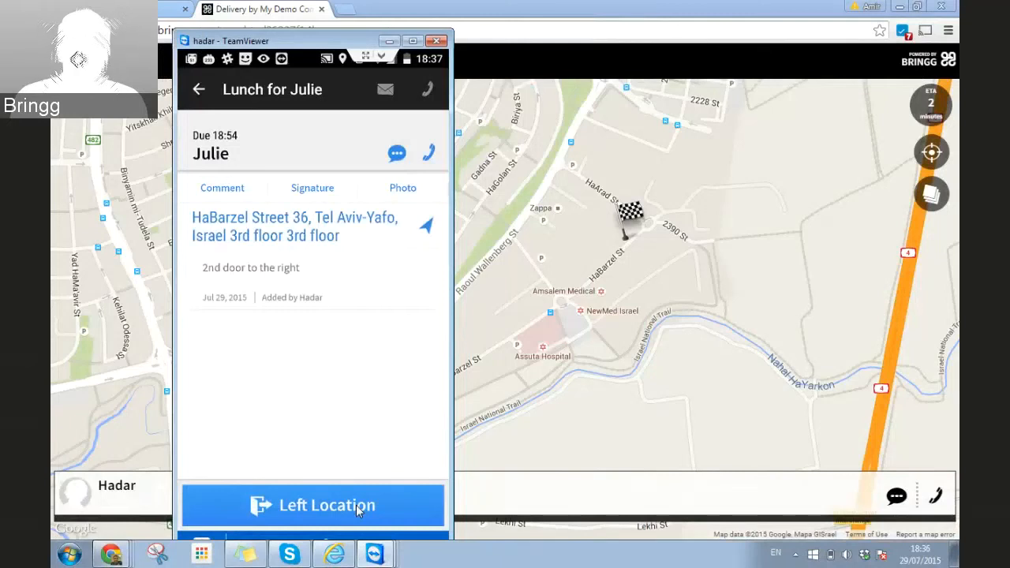
click(490, 33)
key(Return)
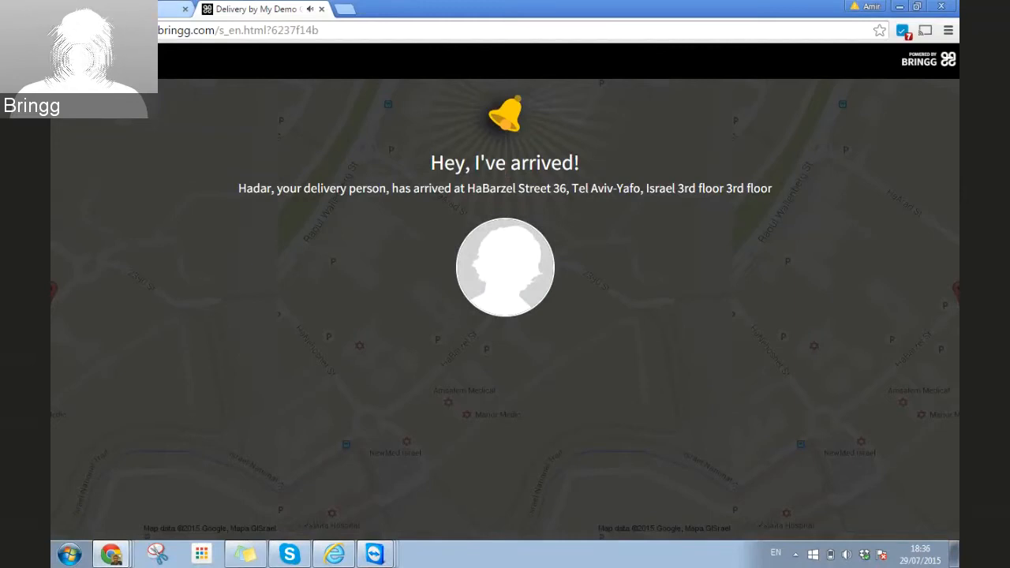
Step: Glance at the dispatch order page, then restore the driver's phone window over the tracking page
click(126, 9)
click(247, 12)
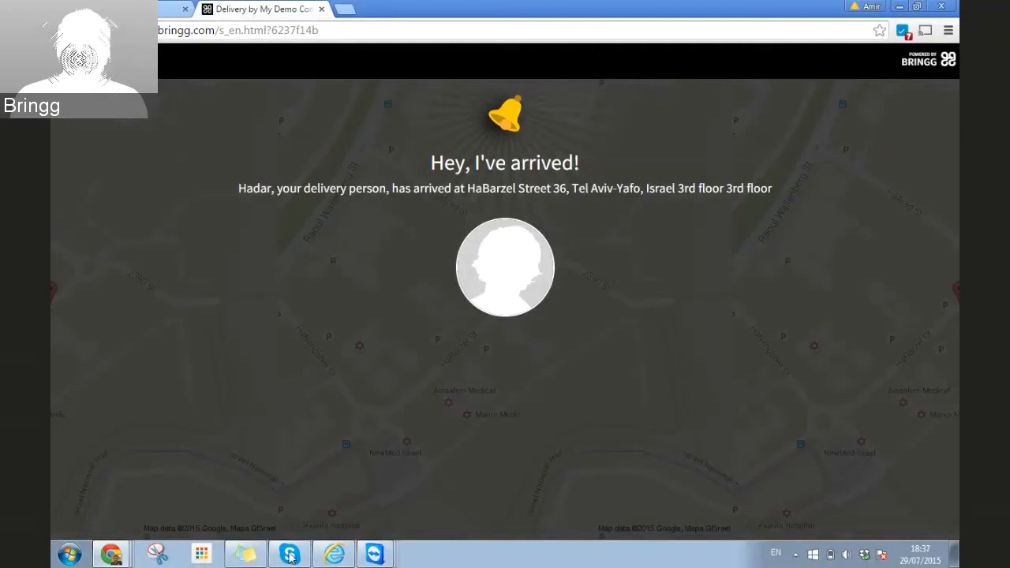
click(375, 554)
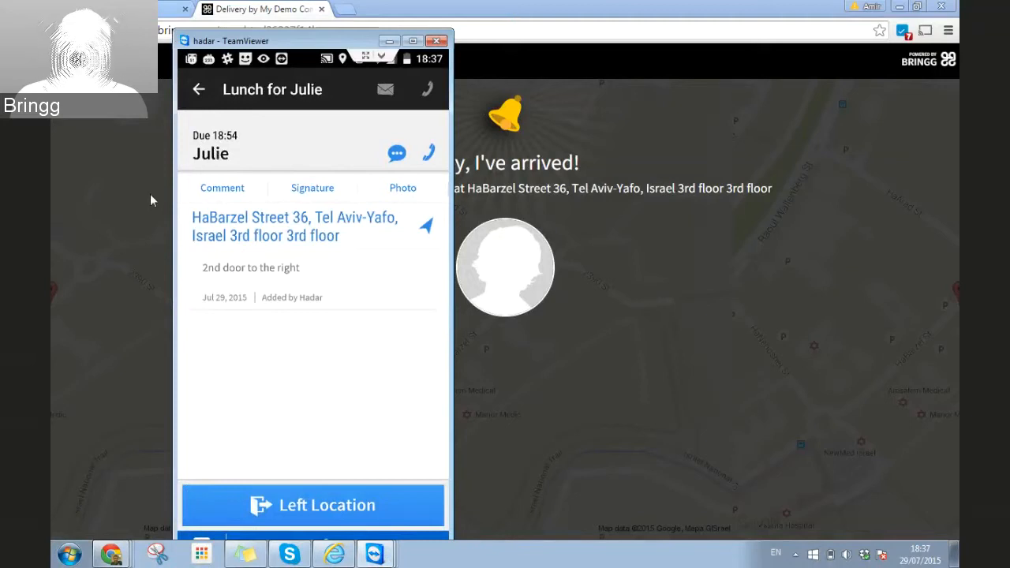
Step: Attach the customer's signature to the lunch task and mark the driver as having left the location
click(395, 189)
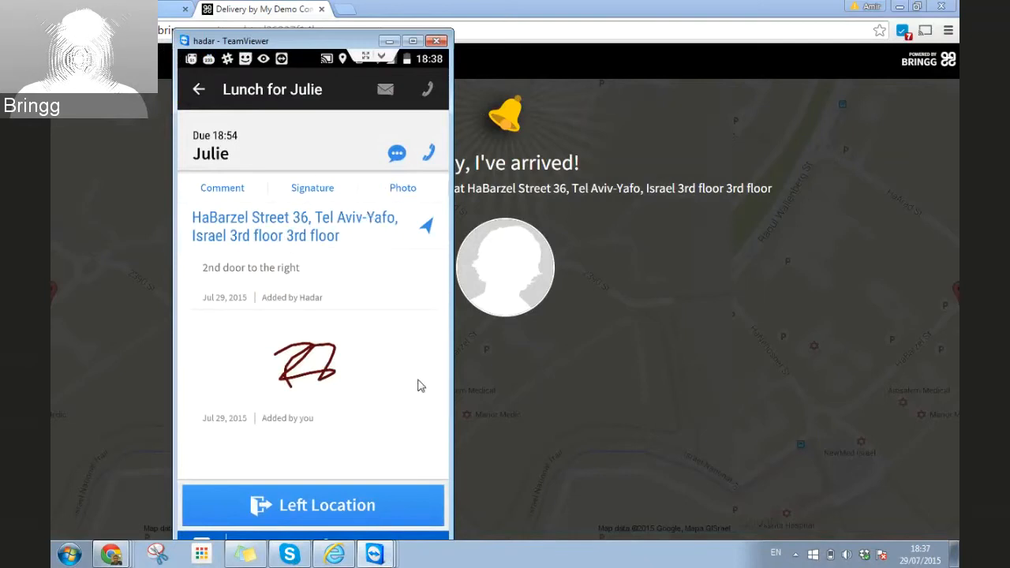
click(329, 506)
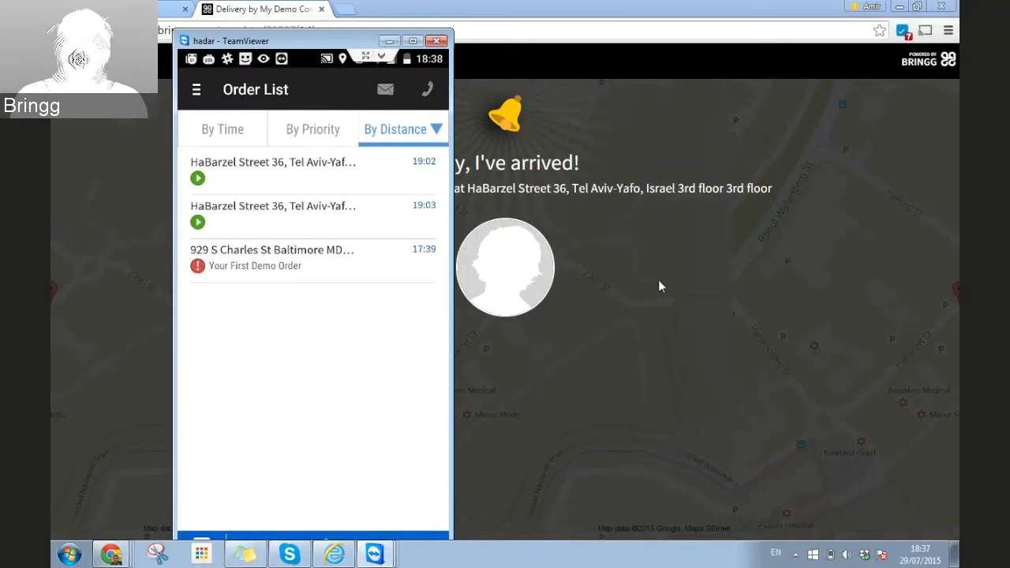
click(470, 27)
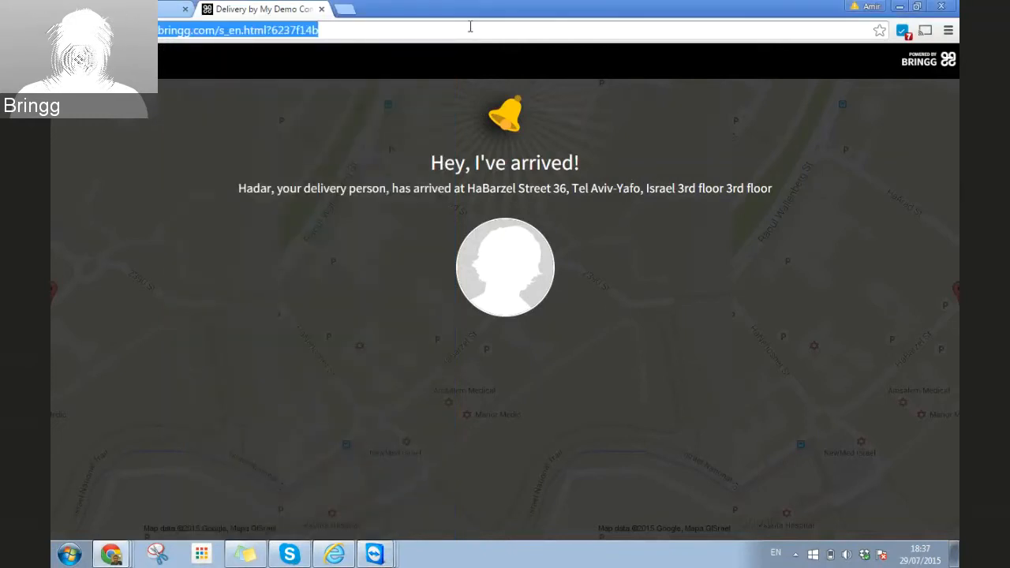
Step: Reload the tracking page and submit a five-star rating for the delivery
key(Return)
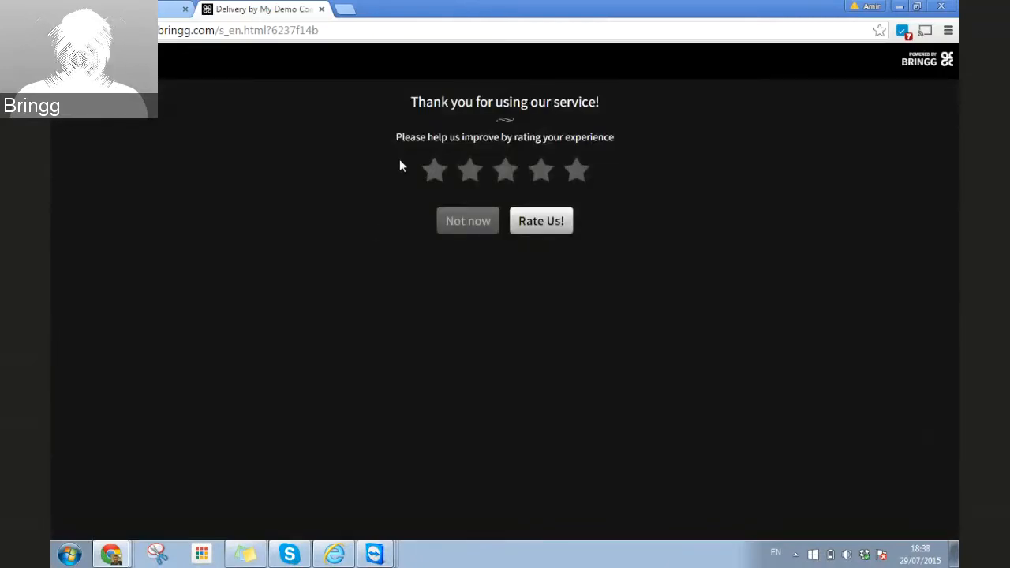
click(577, 172)
click(535, 225)
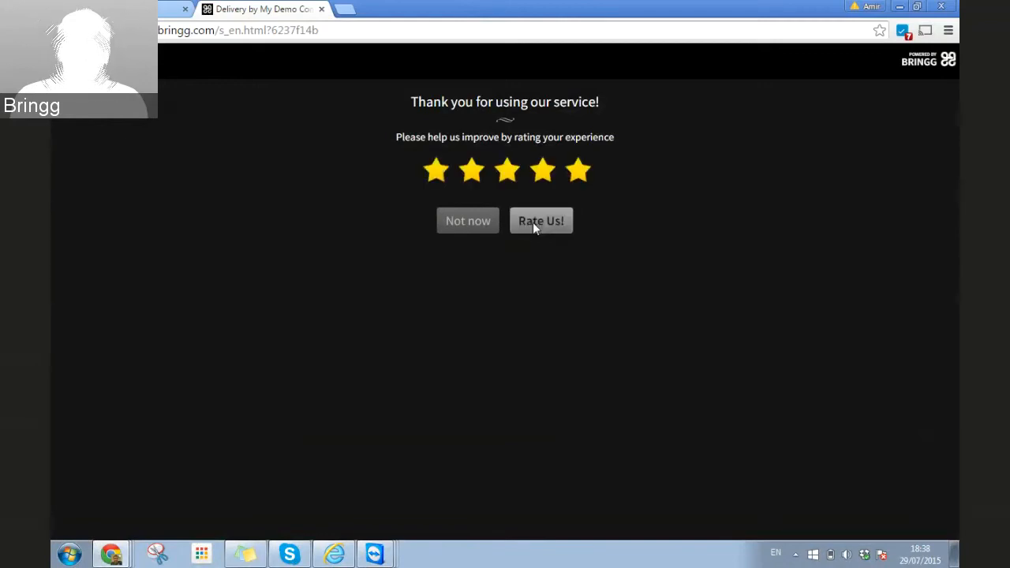
click(583, 120)
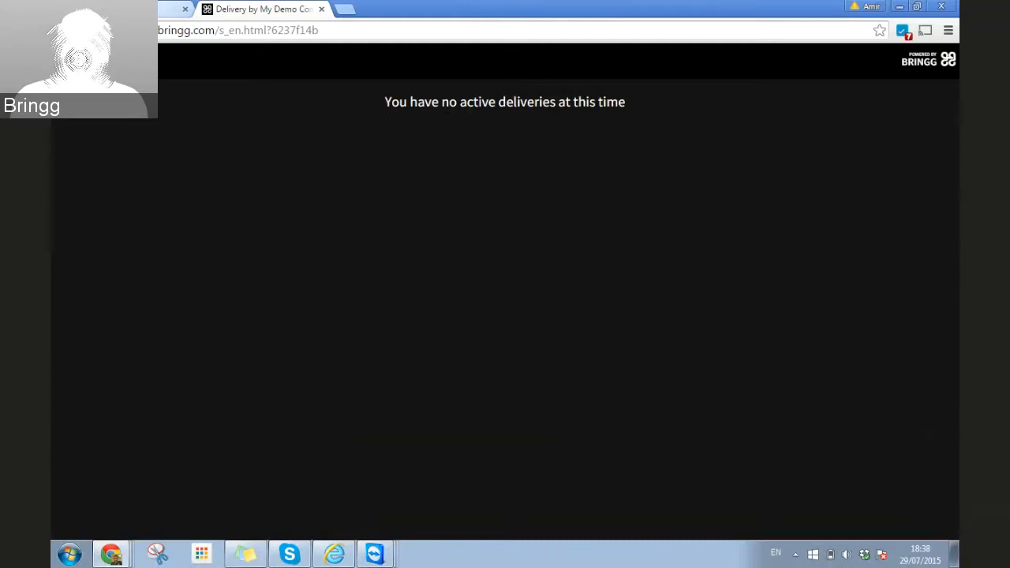
click(134, 9)
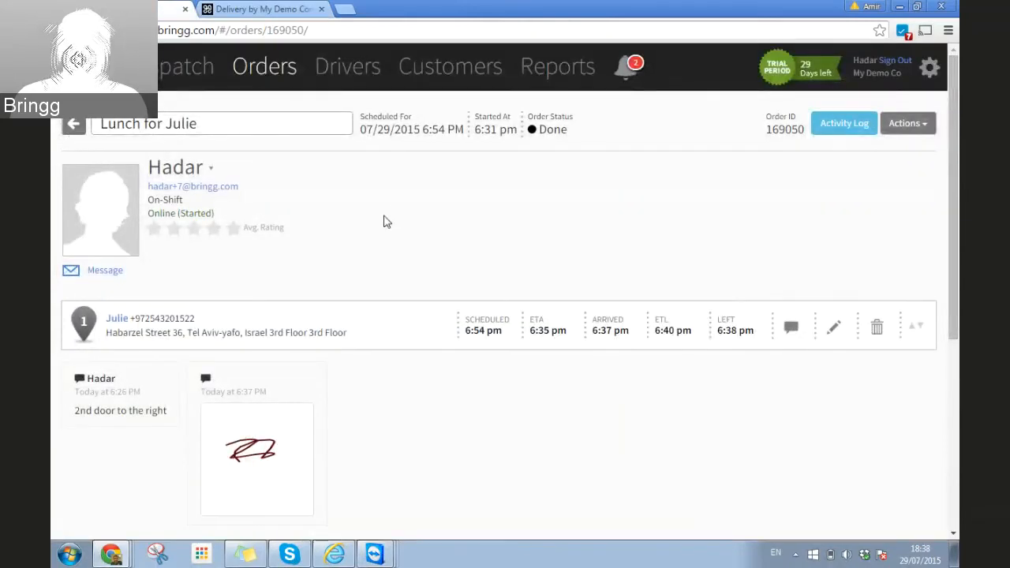
Step: Reload the dispatch overview and open the completed lunch order from the Orders list
click(188, 67)
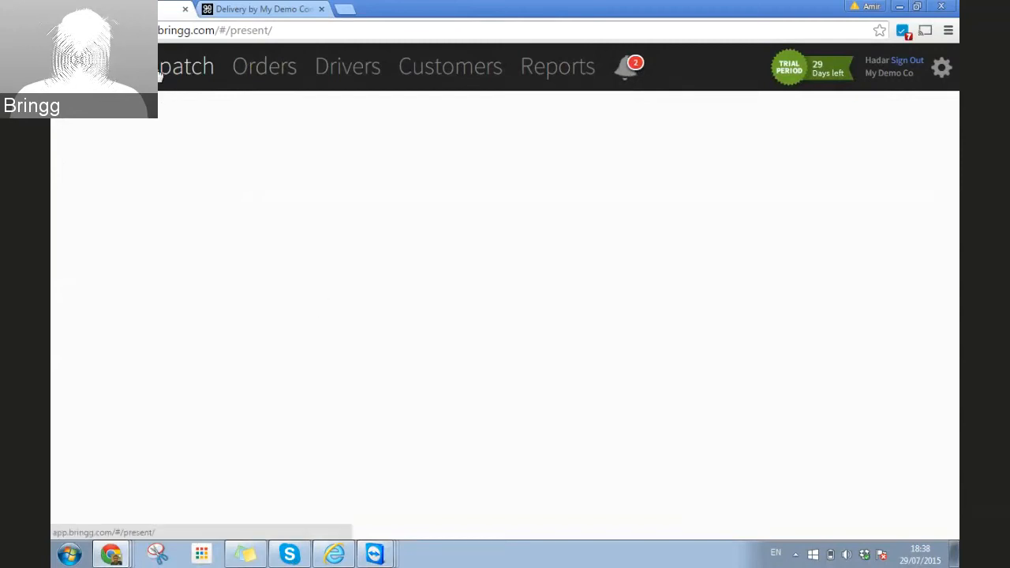
click(160, 31)
key(Return)
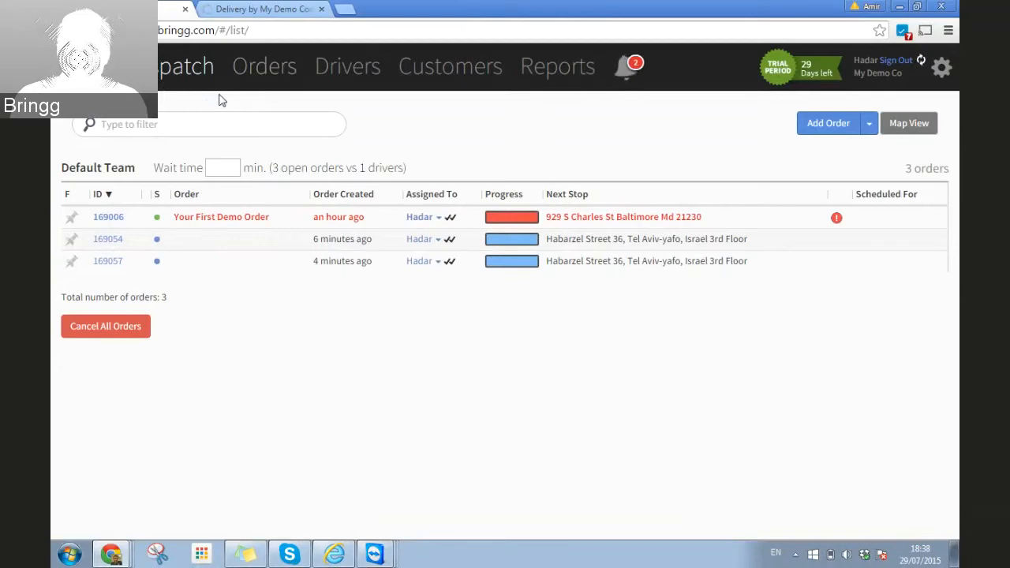
click(261, 71)
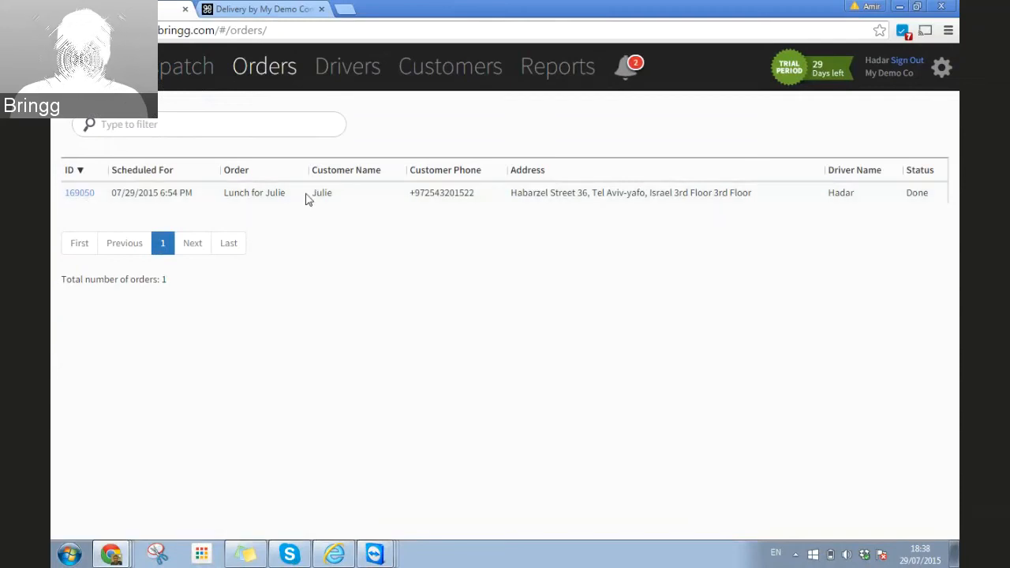
click(79, 194)
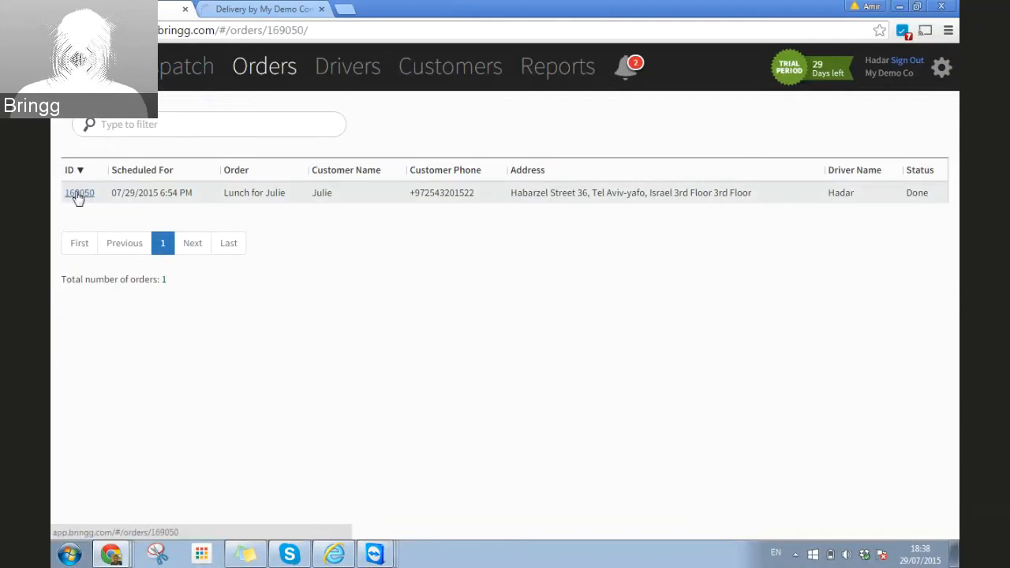
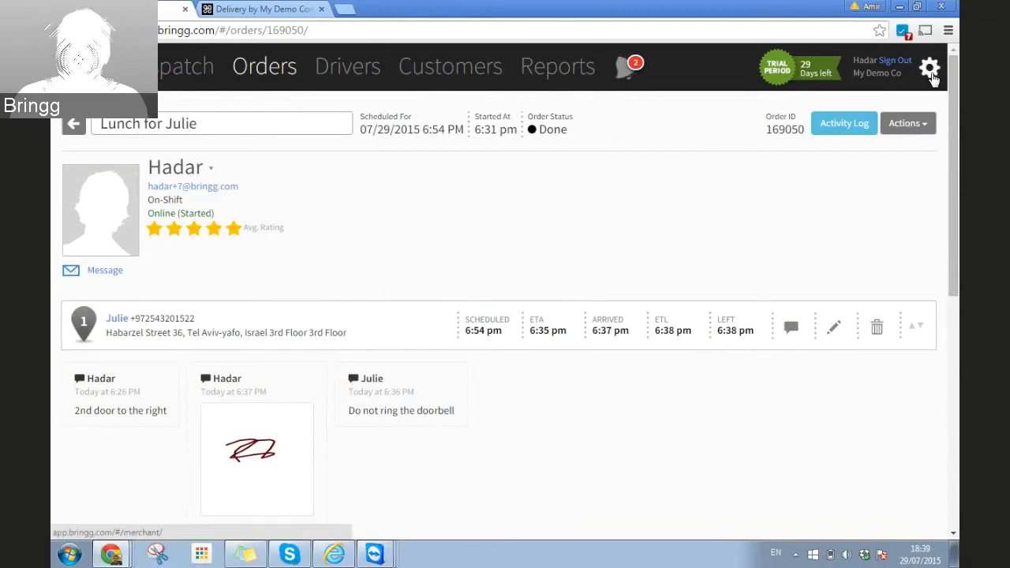
Step: Go from the order details to Merchant Configuration via the account settings gear
click(931, 71)
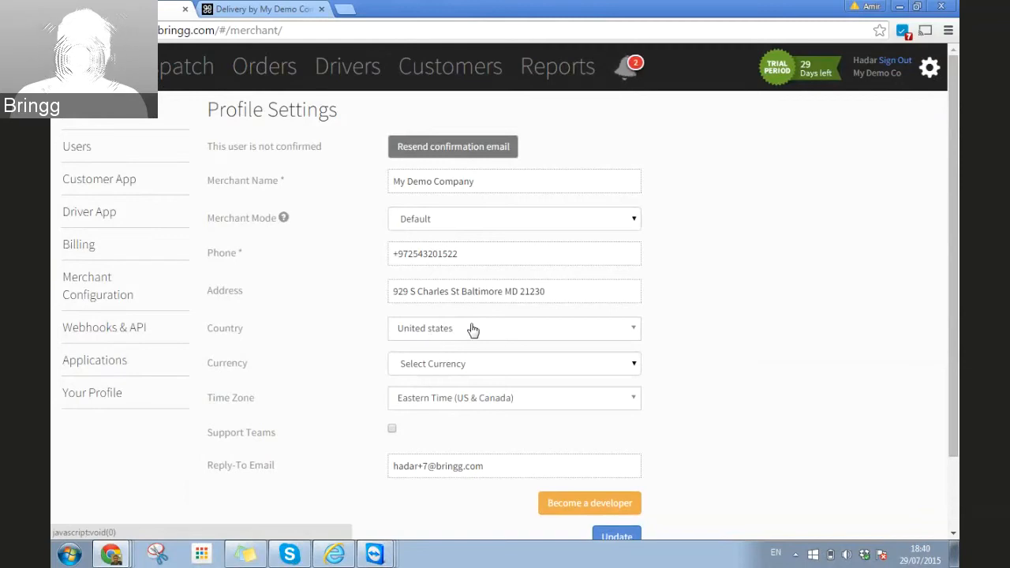
click(79, 284)
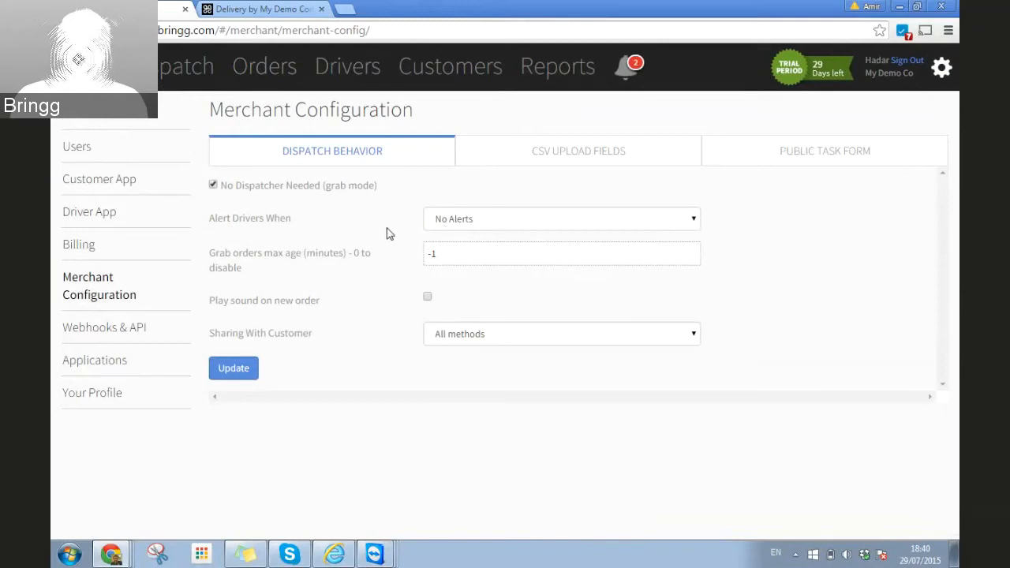
Step: Change Alert Drivers When from No Alerts to Only At Home
click(452, 222)
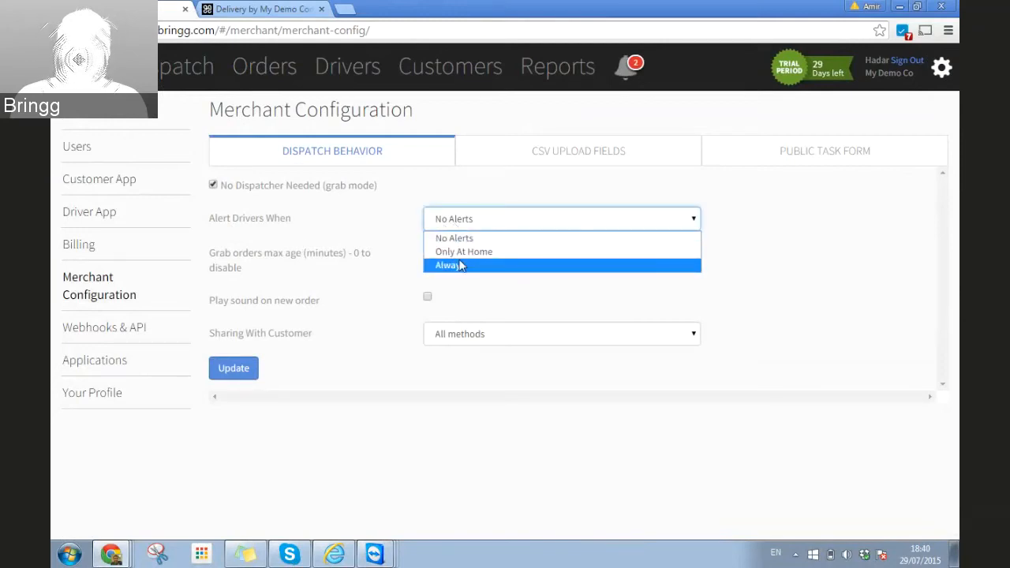
click(460, 266)
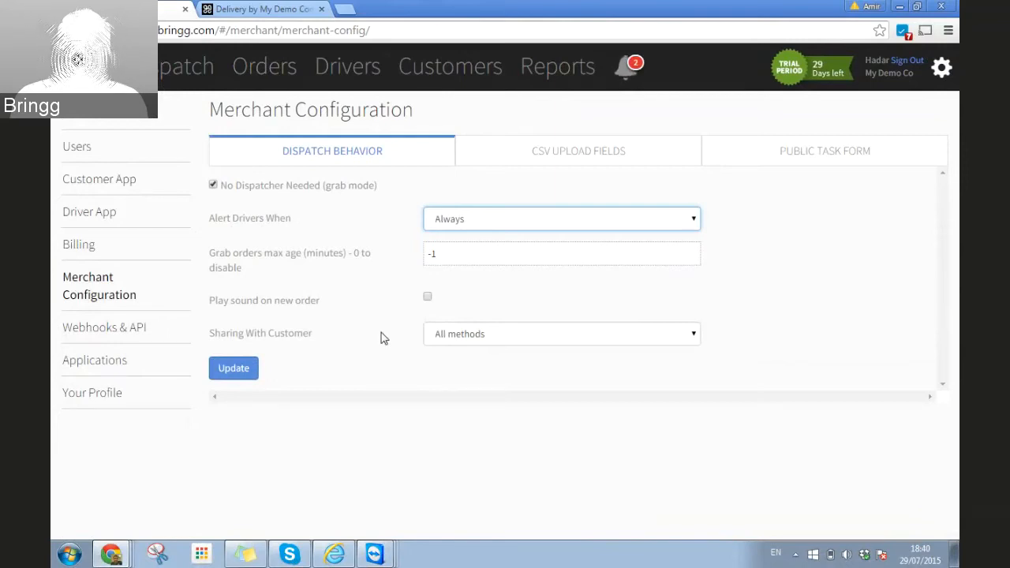
click(510, 218)
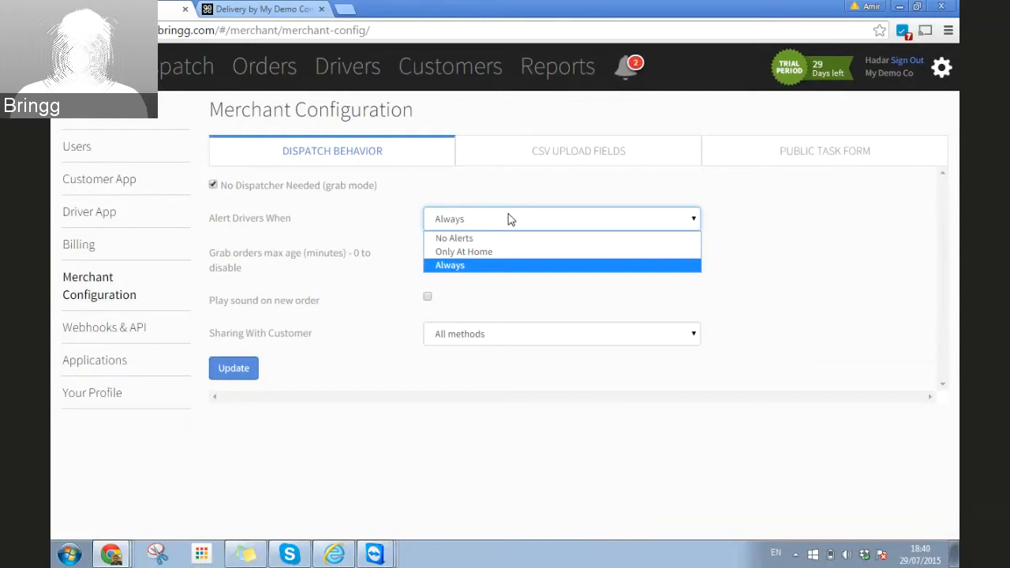
click(489, 255)
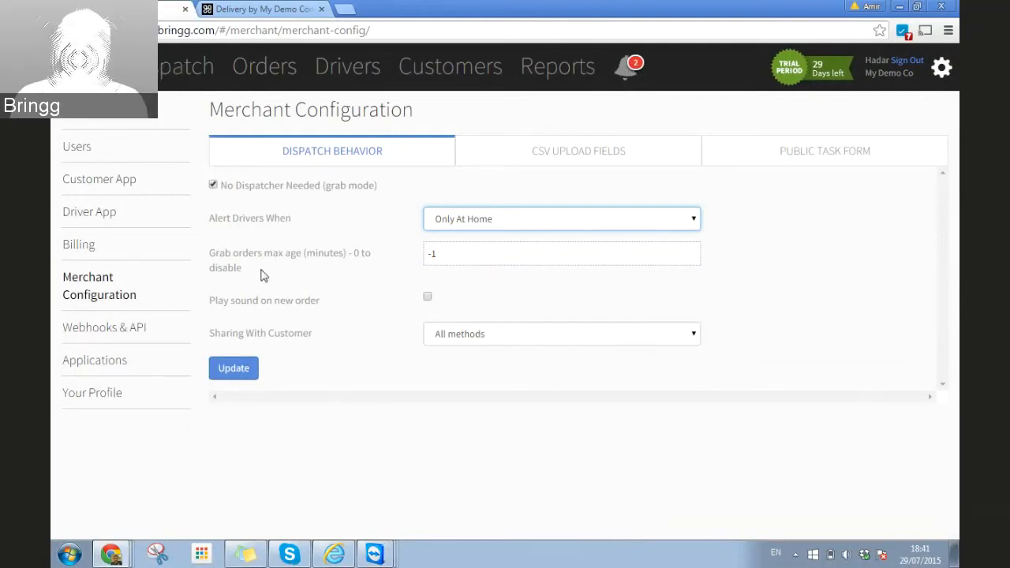
Step: Show the Customer App customization page, scrolled down to the theme colour fields
click(116, 187)
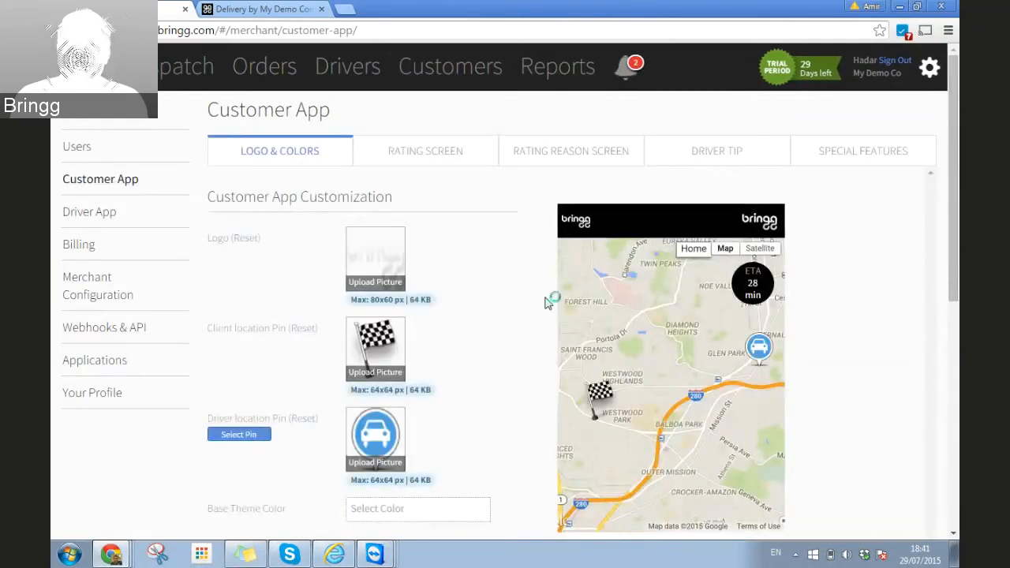
scroll(519, 301, down, 2)
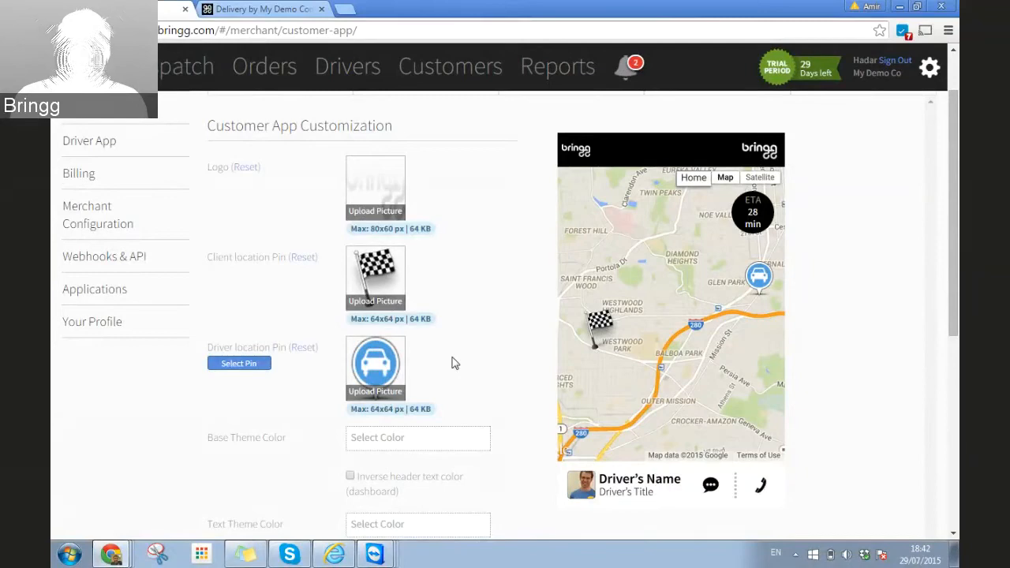
scroll(501, 295, down, 3)
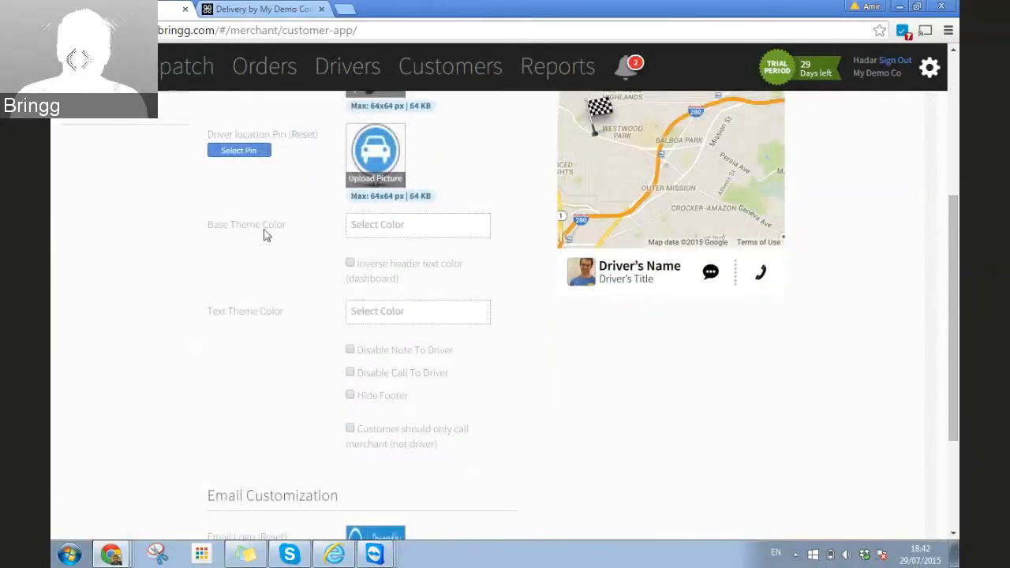
Step: Set the base theme colour to #62bbf5 and turn on inverse header text colour
click(379, 225)
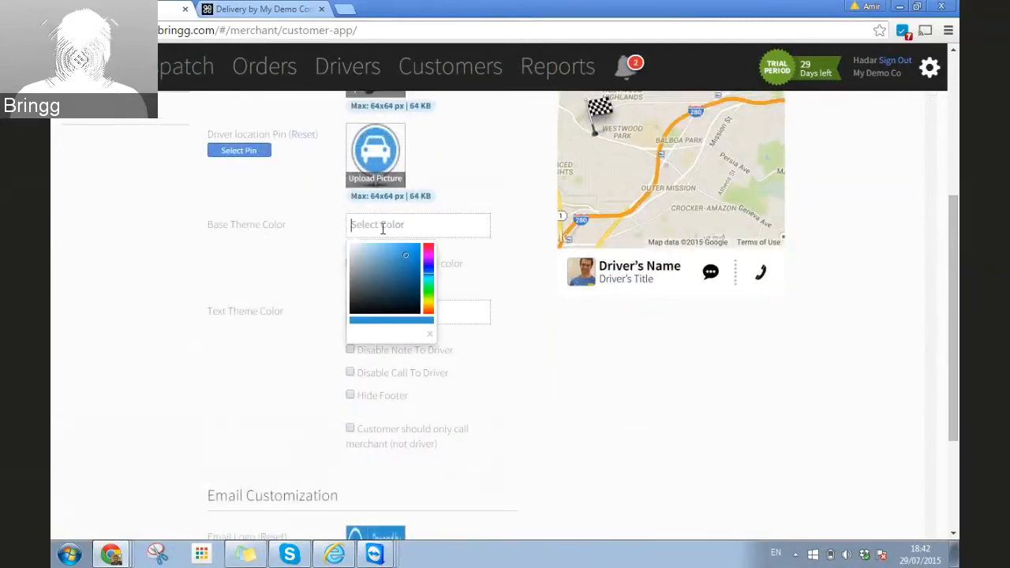
click(404, 250)
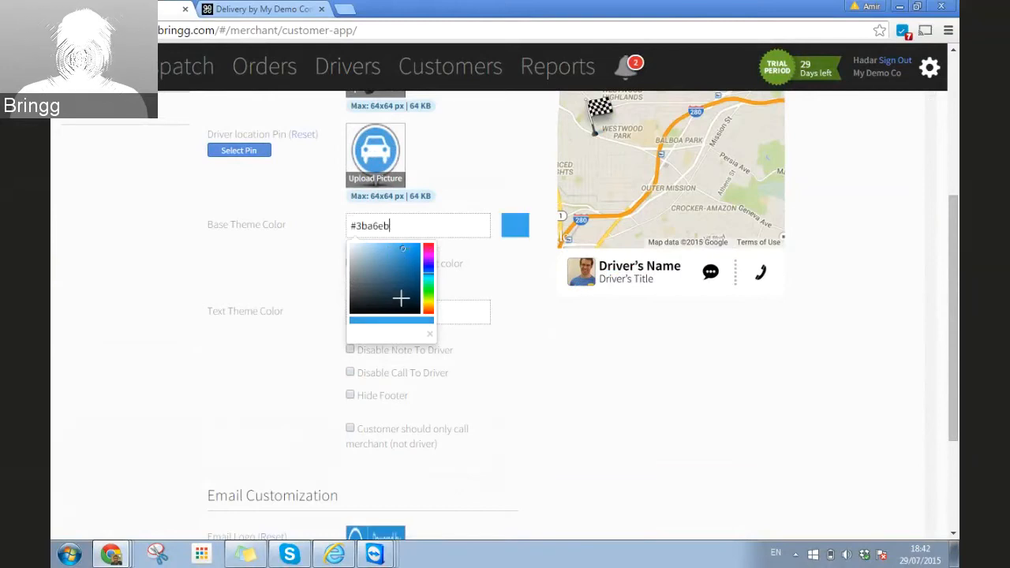
click(392, 244)
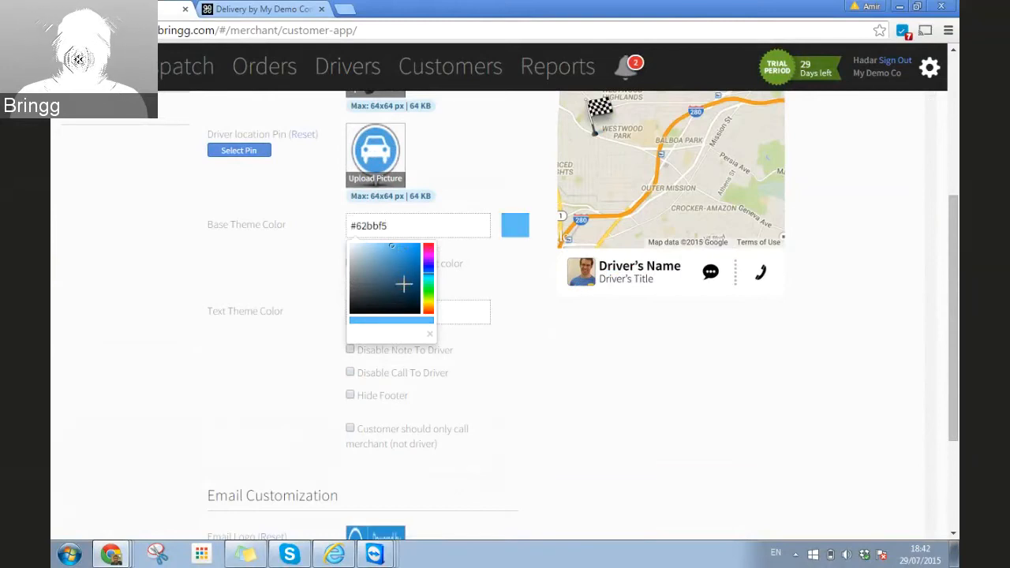
click(313, 250)
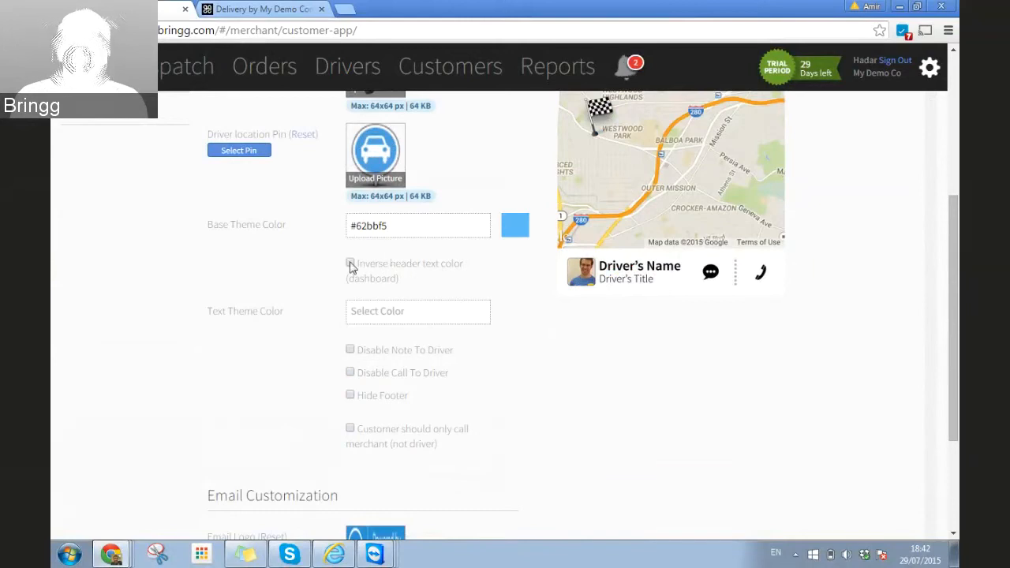
click(351, 266)
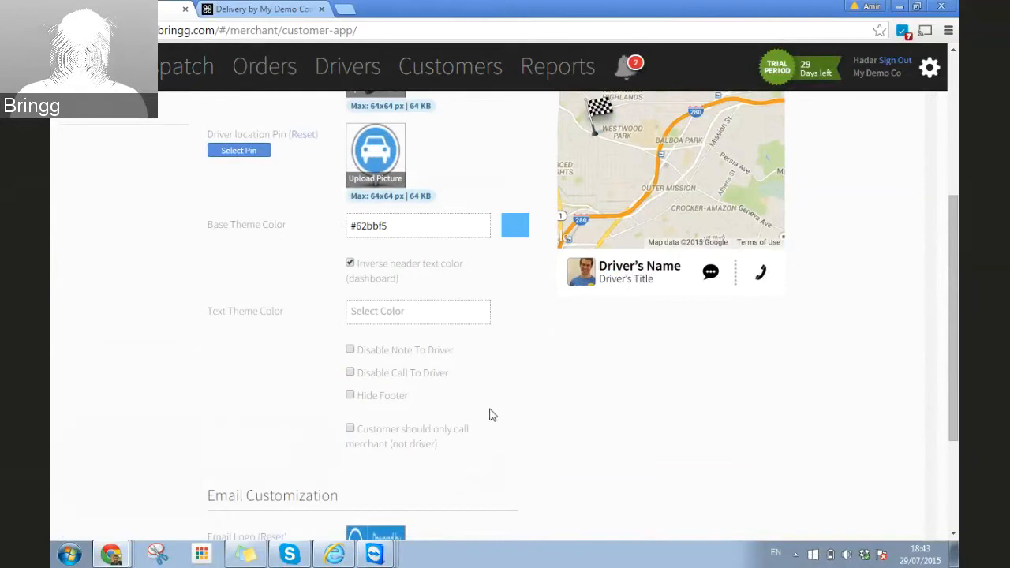
Step: Save the customer app customization with Update and accept the Upgrade To Pro offer
scroll(489, 415, down, 1)
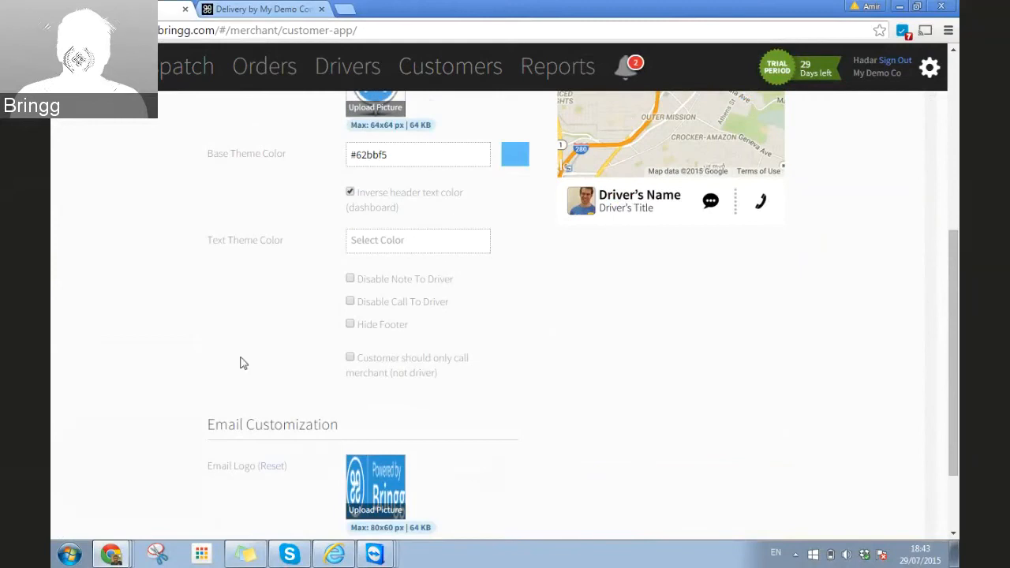
scroll(225, 351, down, 2)
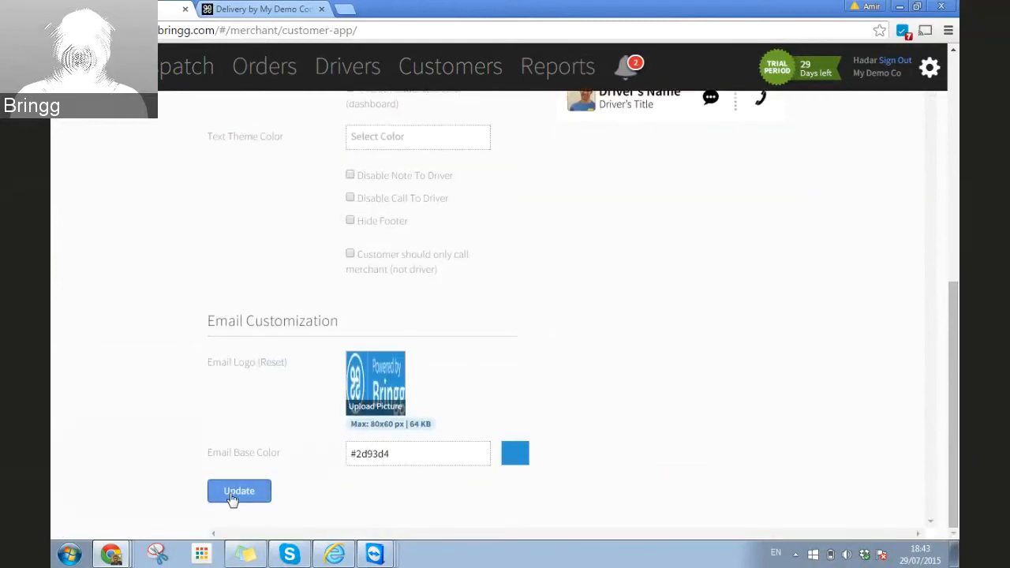
click(231, 496)
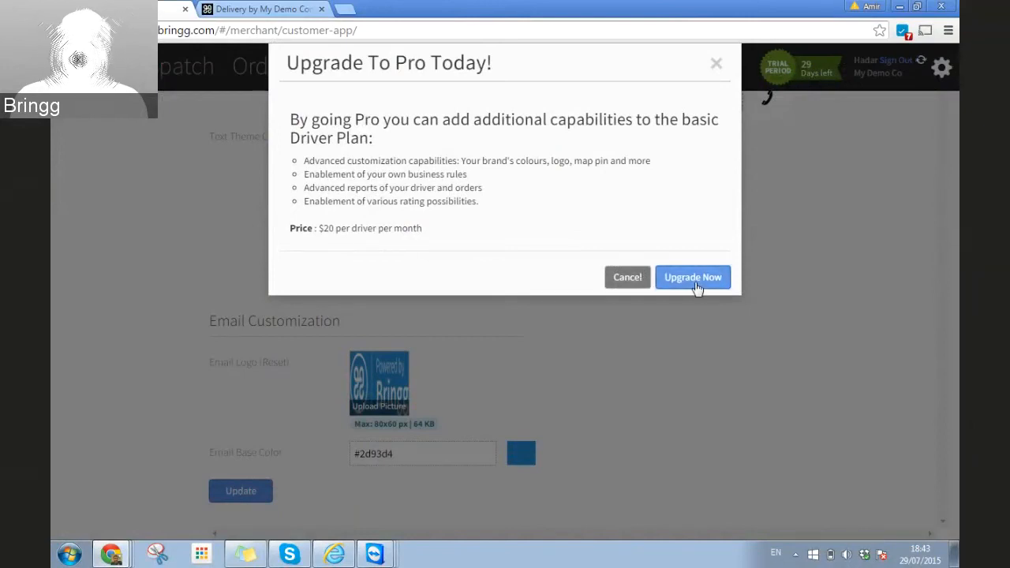
click(565, 370)
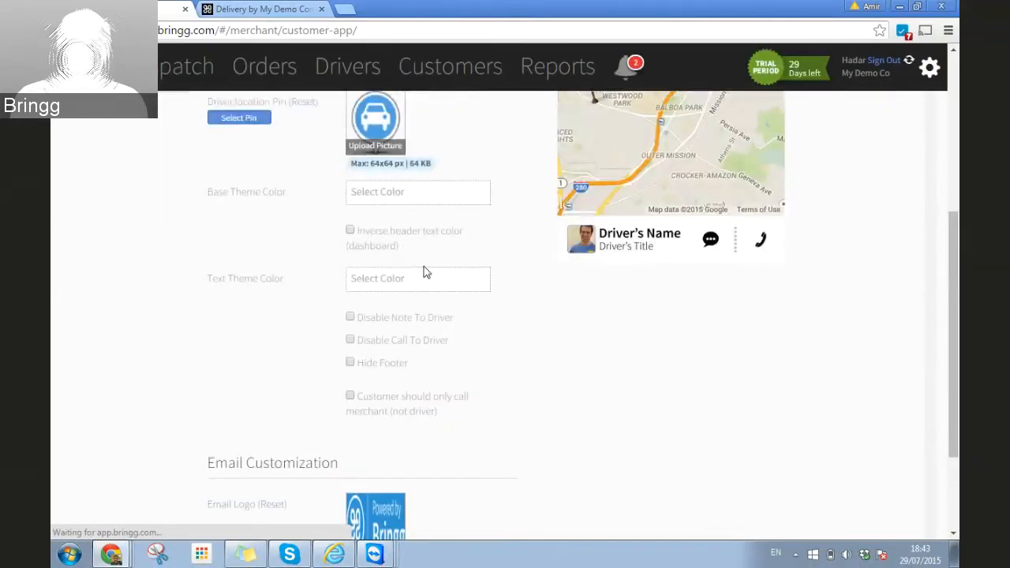
Step: Set the customer app text theme colour to black #111112
click(379, 278)
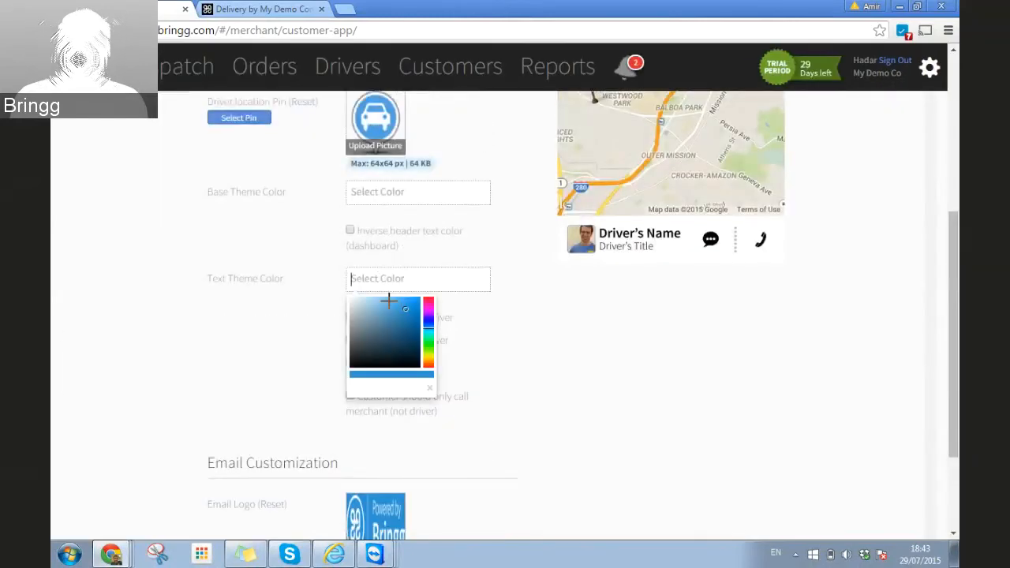
click(384, 304)
click(527, 314)
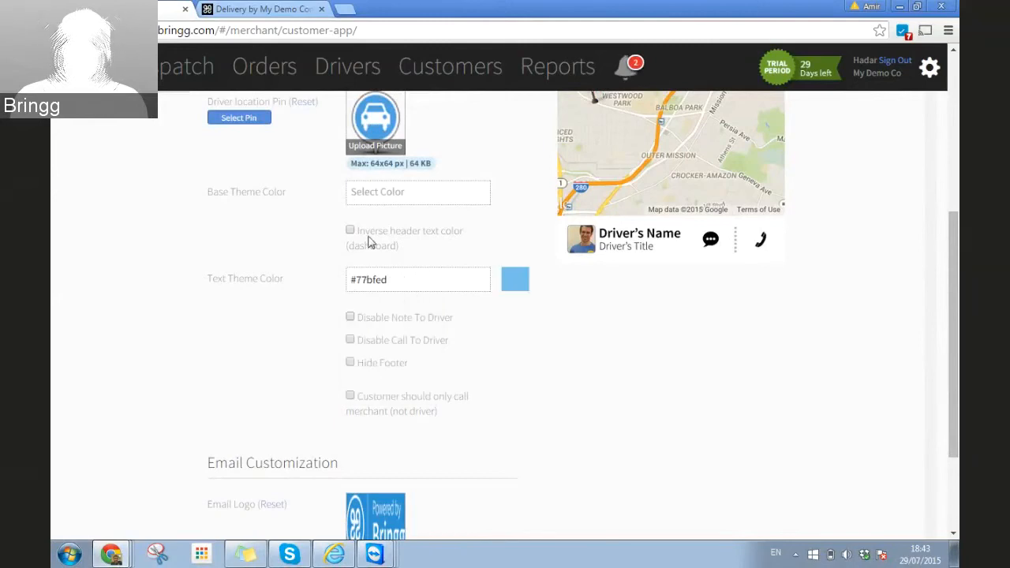
click(385, 279)
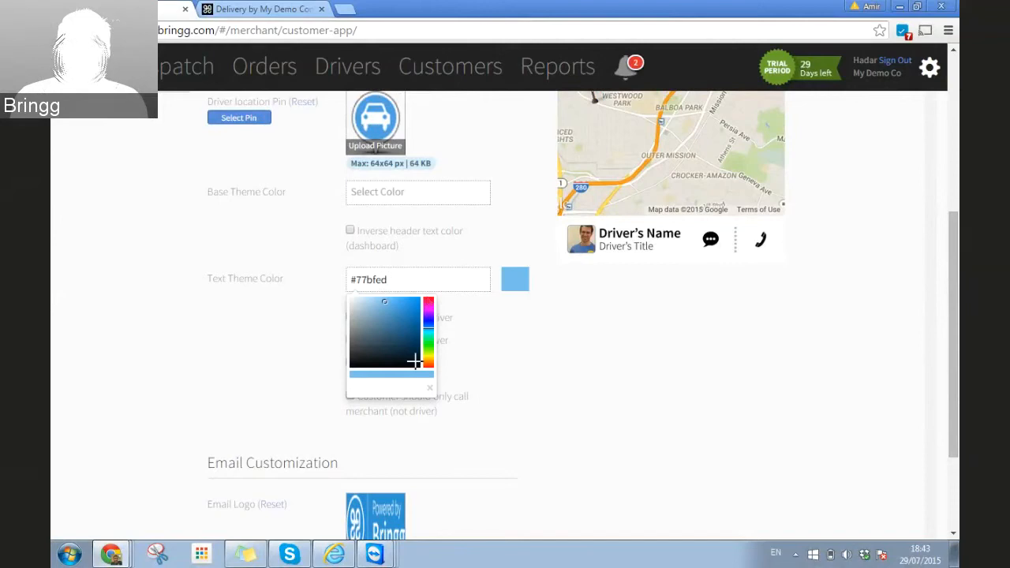
click(354, 362)
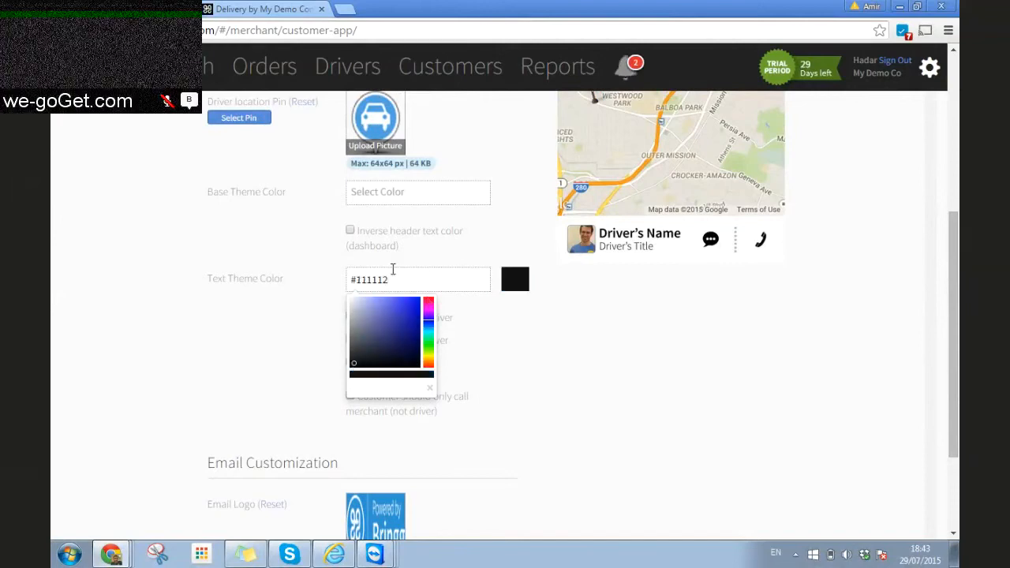
Step: Set the base theme colour to light purple #a6a6ed and tick Inverse header text color
click(373, 191)
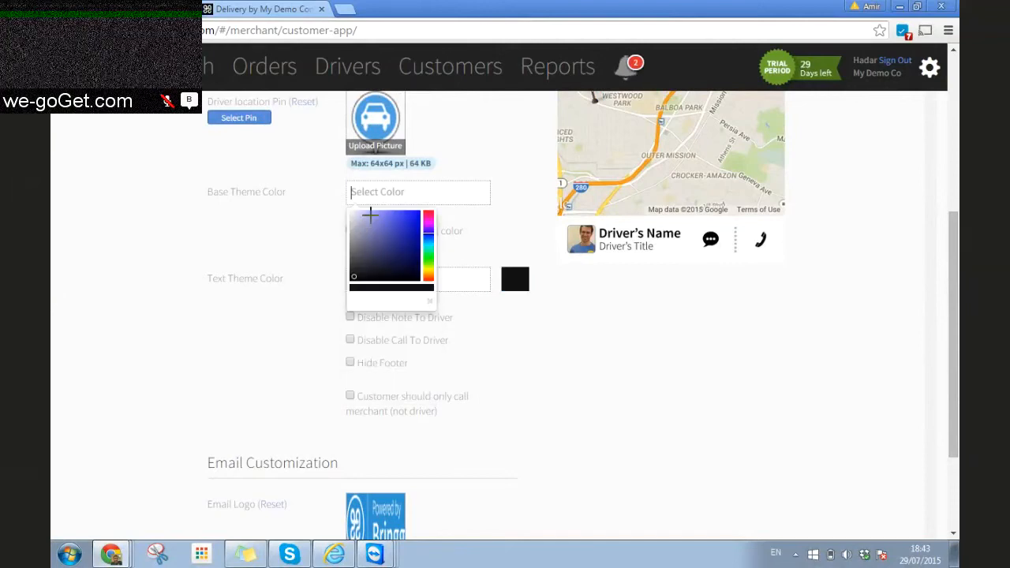
click(370, 214)
click(350, 229)
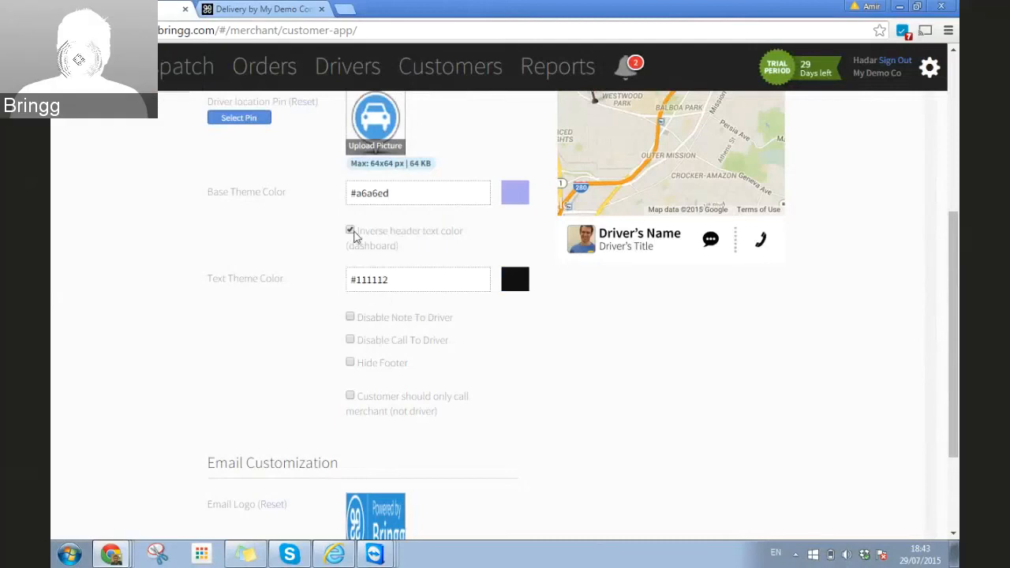
scroll(545, 303, down, 3)
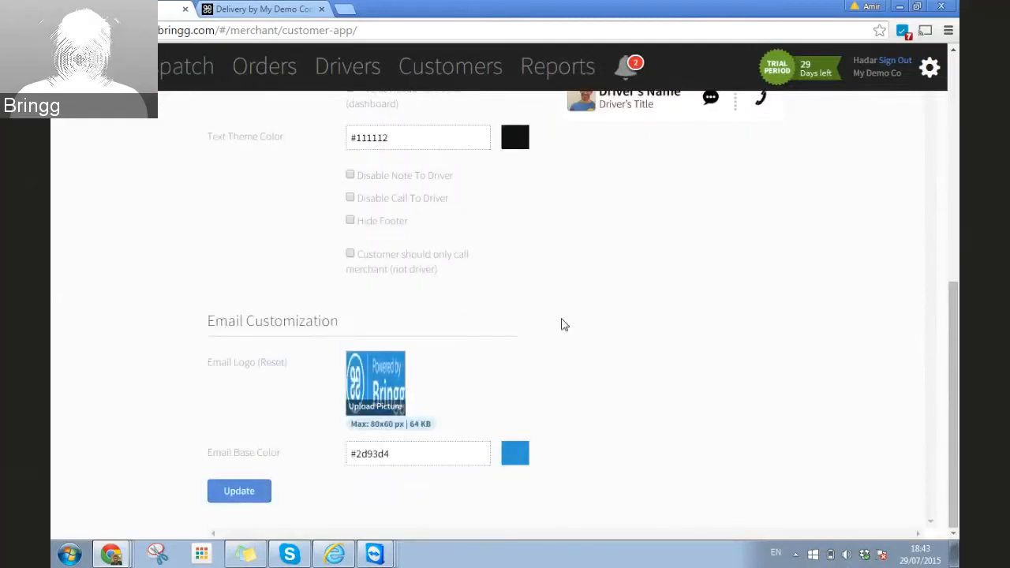
Step: Save the light purple customization and return to the preview at the top
click(239, 490)
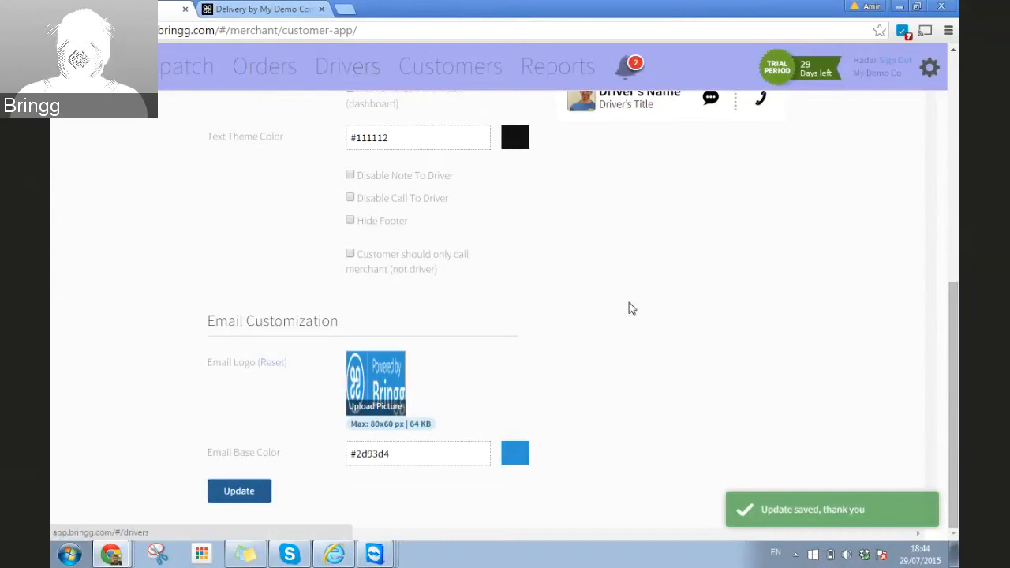
scroll(631, 307, up, 5)
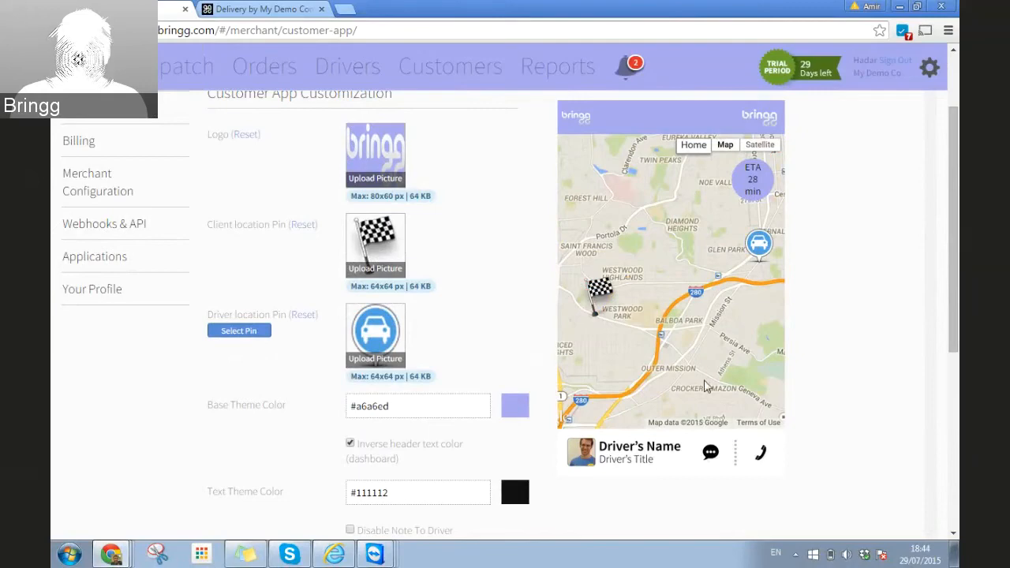
click(373, 556)
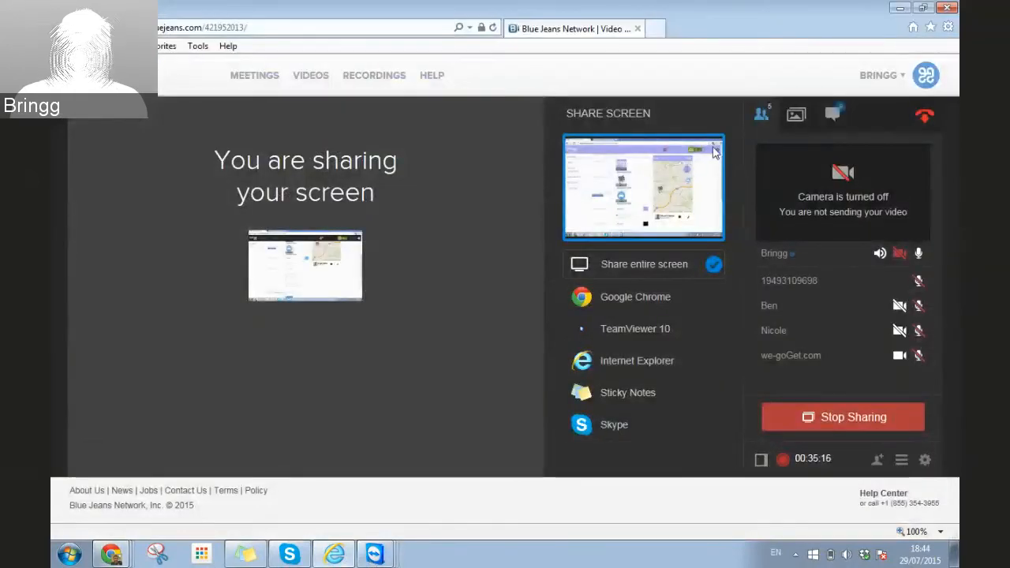
click(833, 117)
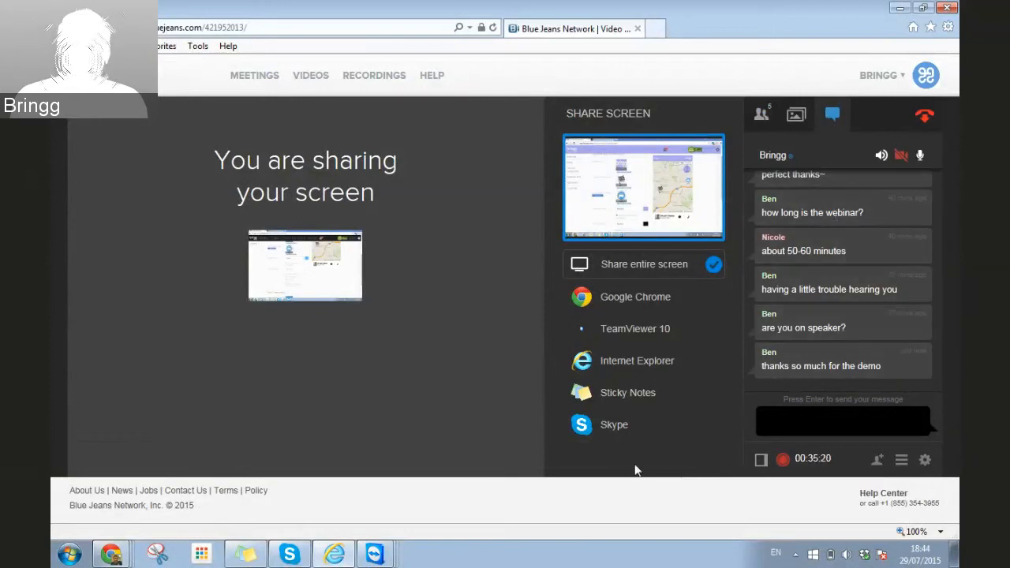
click(122, 557)
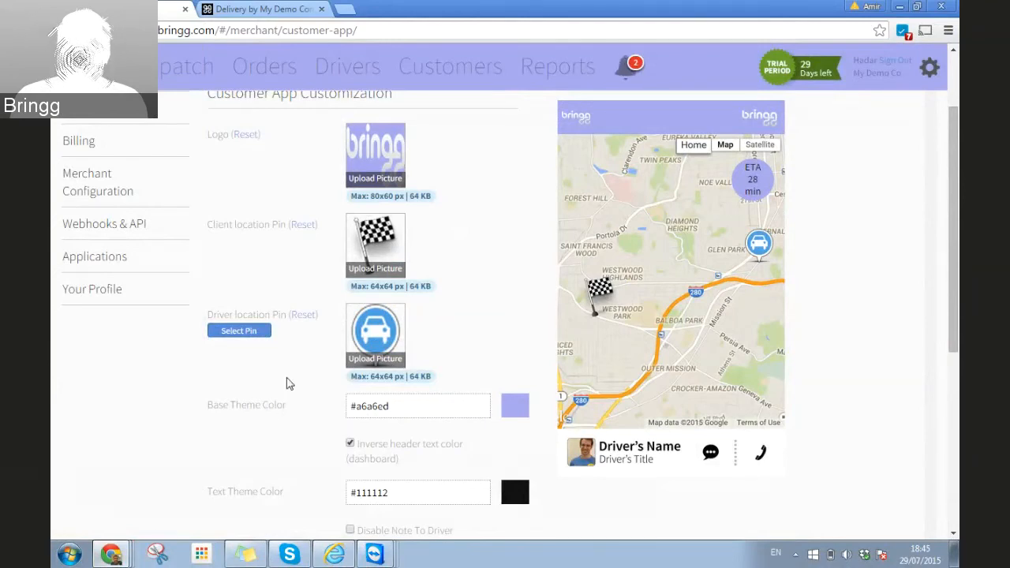
Step: Switch to the Dispatch list showing the three orders assigned to the one driver
click(175, 76)
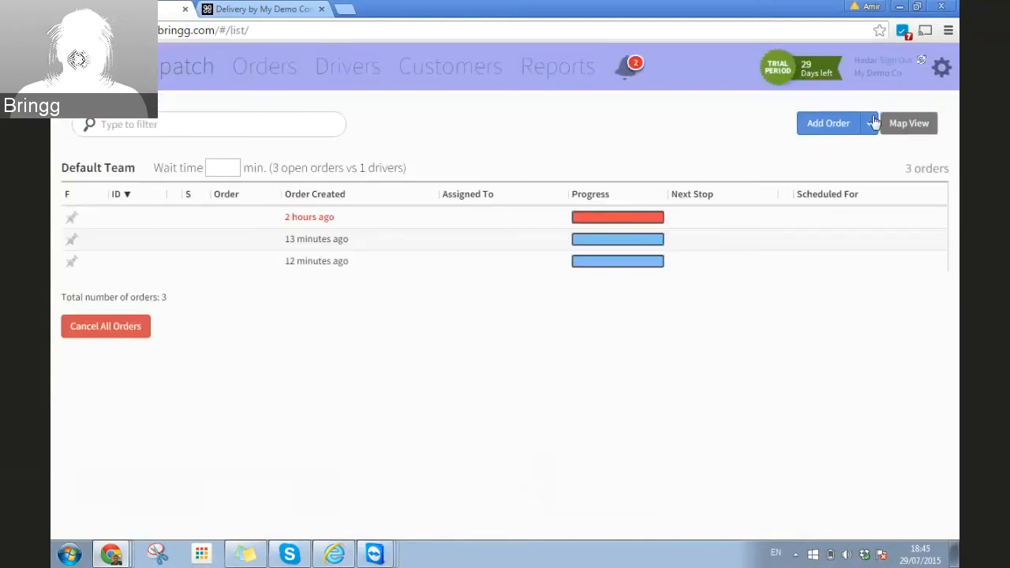
click(869, 123)
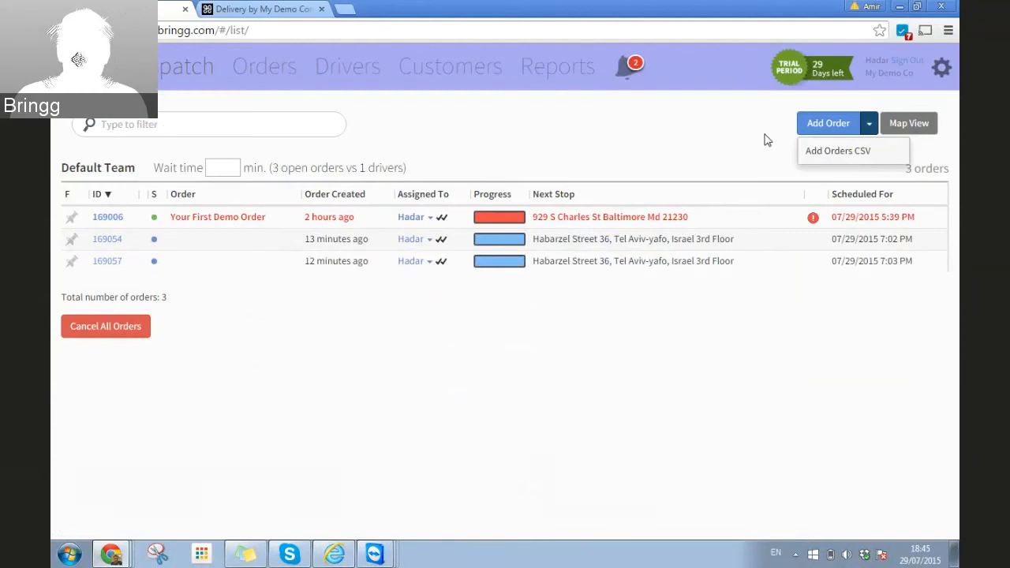
click(704, 132)
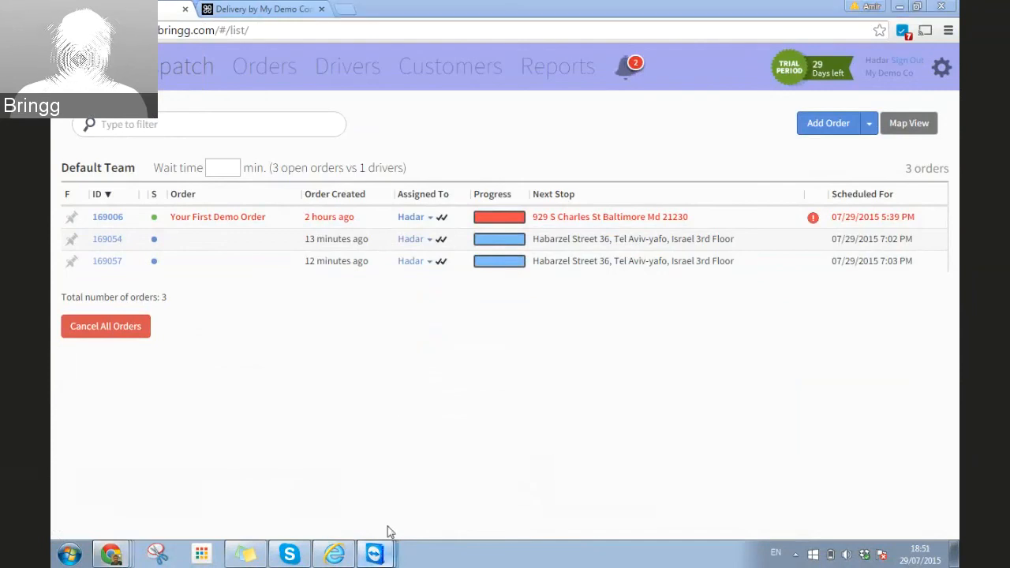
Step: Bring the TeamViewer window with the driver's phone Order List to the front
click(377, 552)
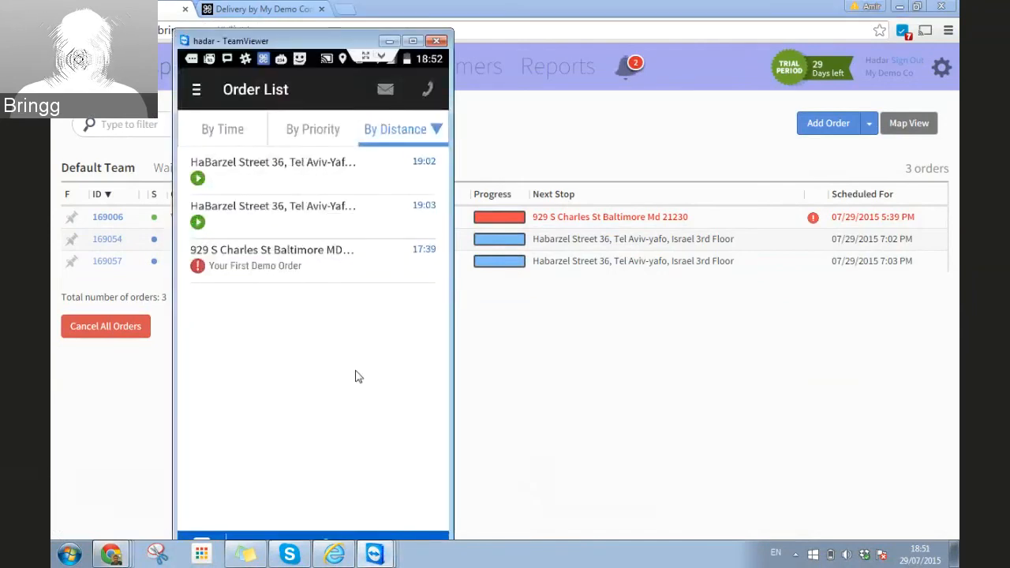